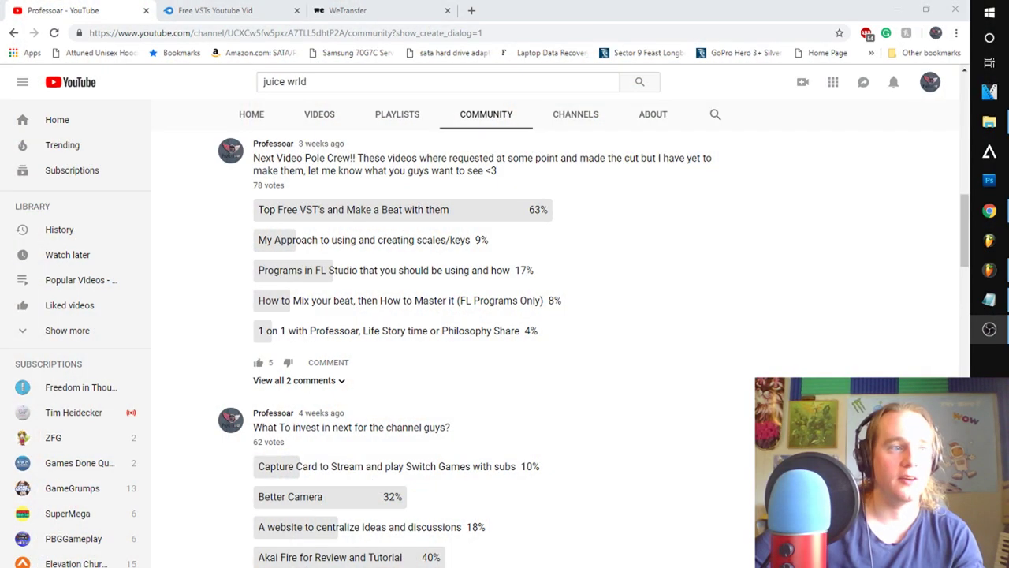
Examine the poll option "Top Free VST's and Make a Beat with them" in the channel's community post
{"action": "mouse_move", "coordinate": [263, 234]}
{"action": "left_mouse_down"}
{"action": "mouse_move", "coordinate": [349, 214]}
{"action": "mouse_move", "coordinate": [342, 218]}
{"action": "mouse_move", "coordinate": [481, 210]}
{"action": "mouse_move", "coordinate": [276, 227]}
{"action": "mouse_move", "coordinate": [263, 217]}
{"action": "left_mouse_up"}
{"action": "left_click", "coordinate": [224, 236]}
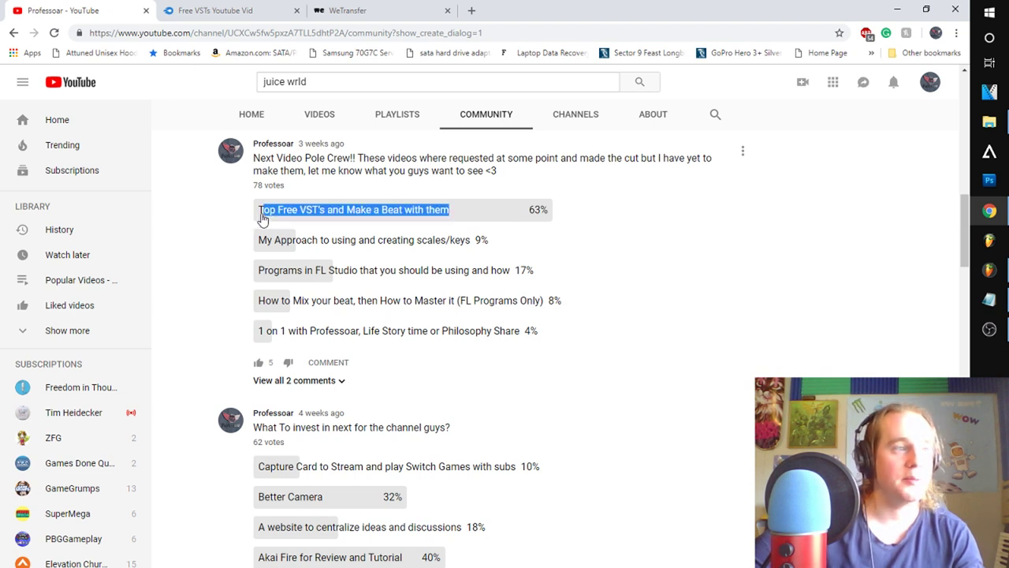
{"action": "left_click_drag", "start_coordinate": [522, 215], "coordinate": [607, 203]}
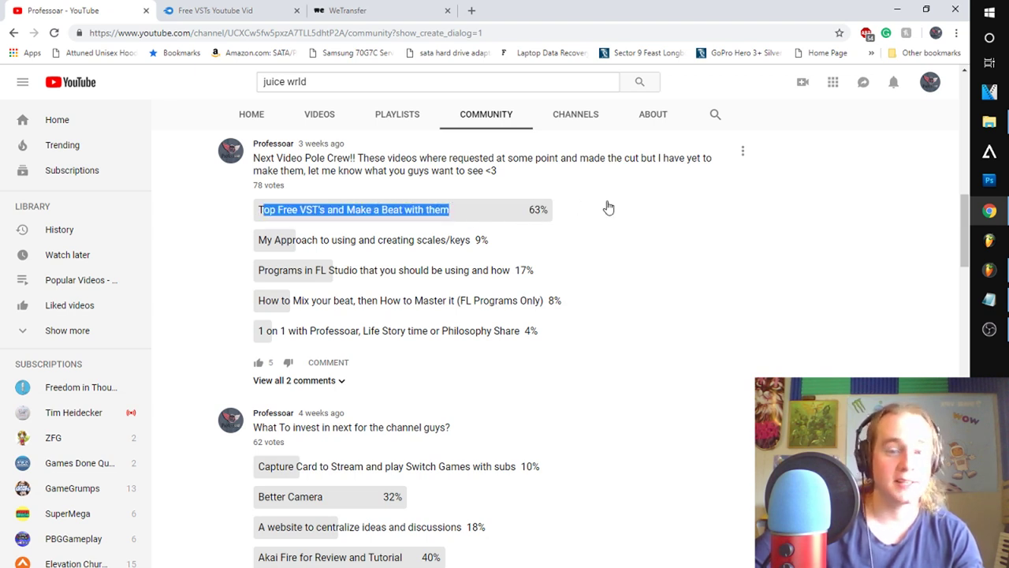
{"action": "left_click", "coordinate": [199, 232]}
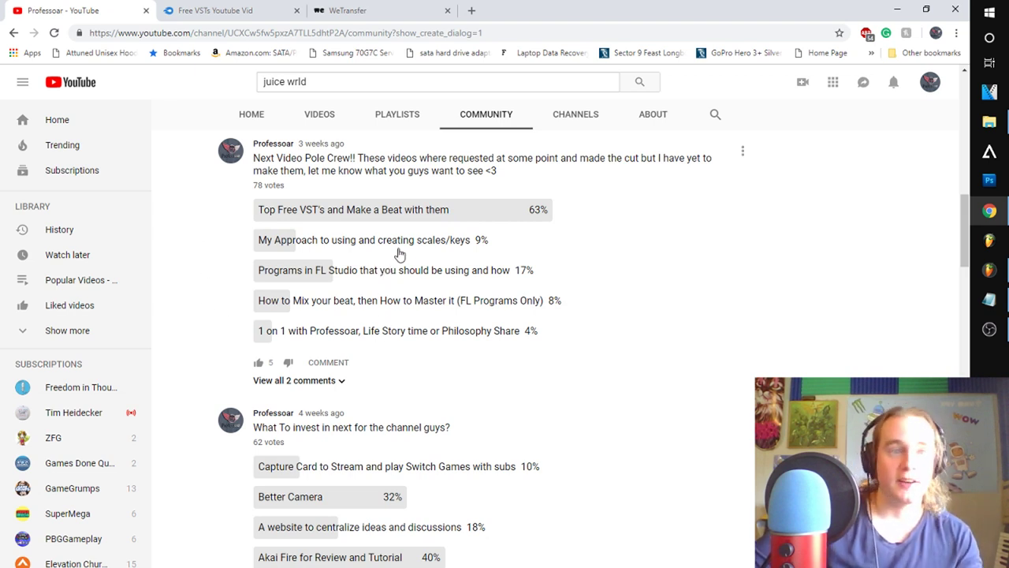
Switch to FL Studio and filter the channel rack to the group The Plugz
{"action": "left_click", "coordinate": [897, 11]}
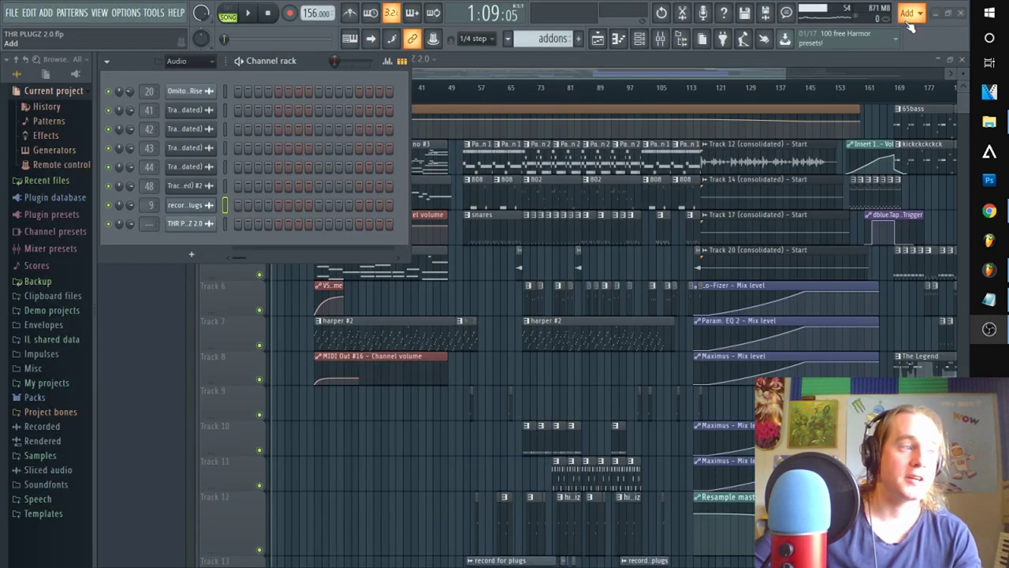
{"action": "left_click", "coordinate": [184, 63]}
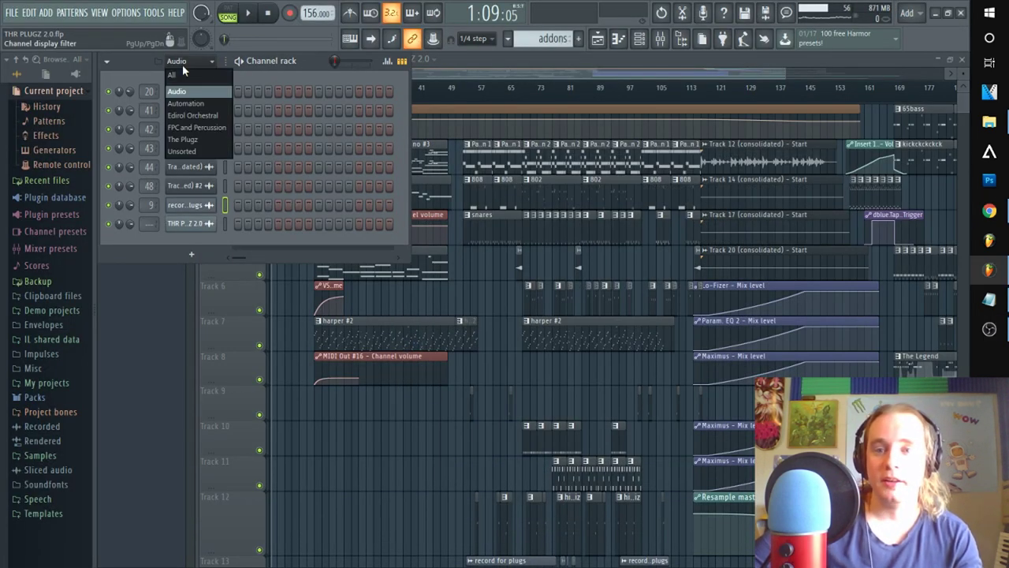
{"action": "left_click", "coordinate": [184, 140]}
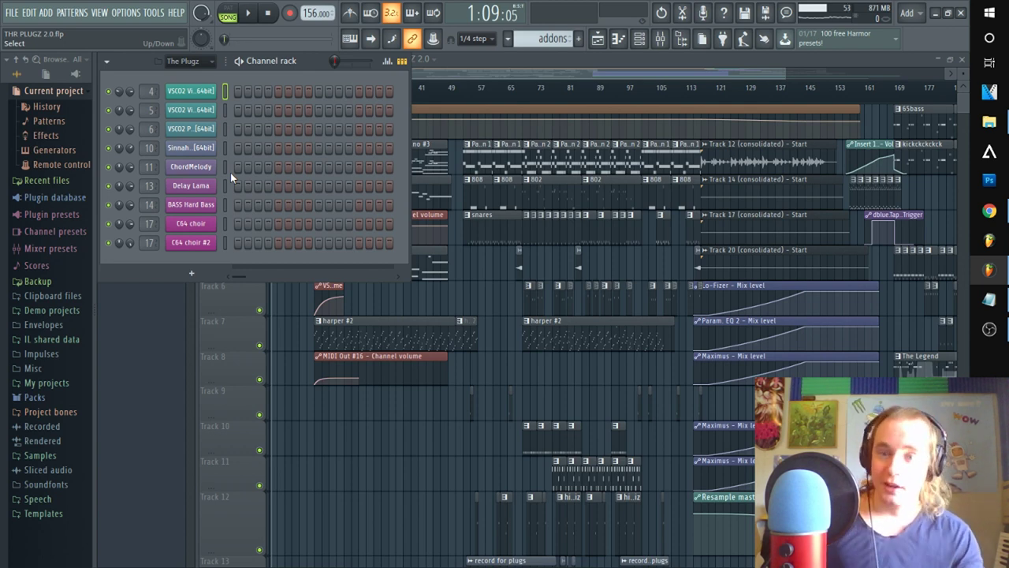
Return to the browser, bring up File Explorer and open the Free VSTs Youtube Vid archive in WinRAR
{"action": "left_click", "coordinate": [990, 214]}
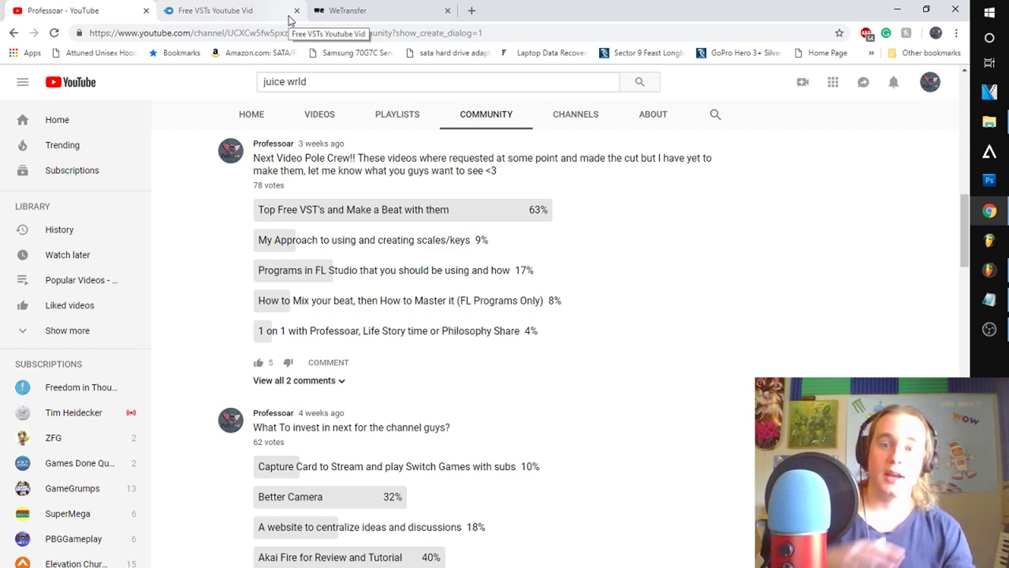
{"action": "left_click", "coordinate": [990, 121]}
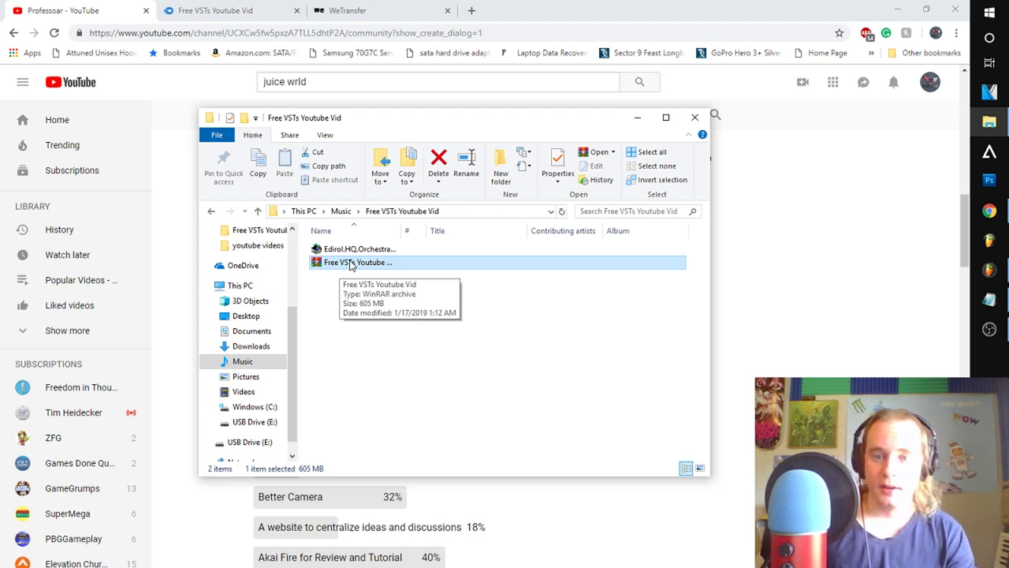
{"action": "double_click", "coordinate": [352, 263]}
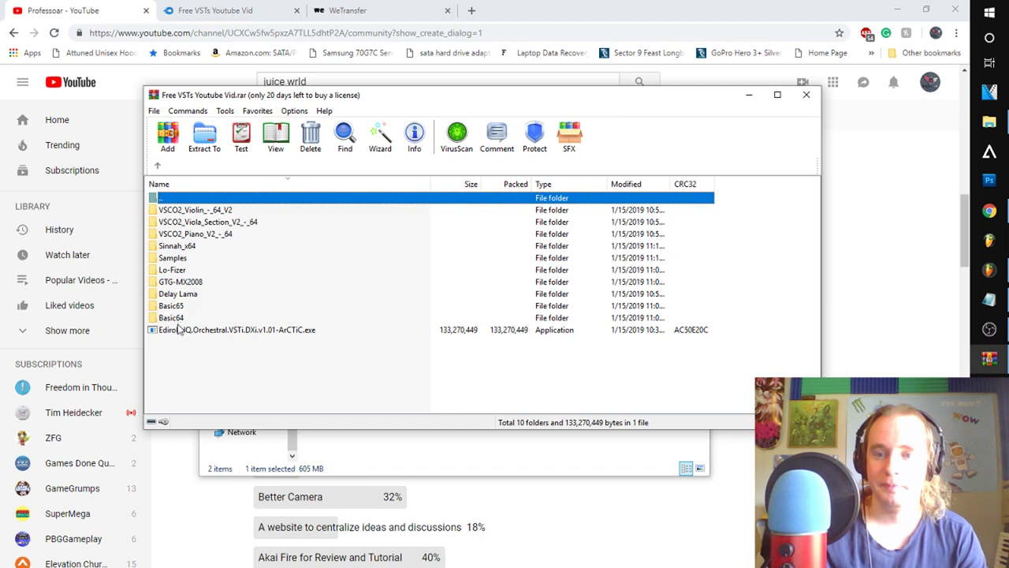
Point out the Samples folder and the Edirol HQ Orchestral installer in the archive, then clear the selection
{"action": "left_click", "coordinate": [176, 259]}
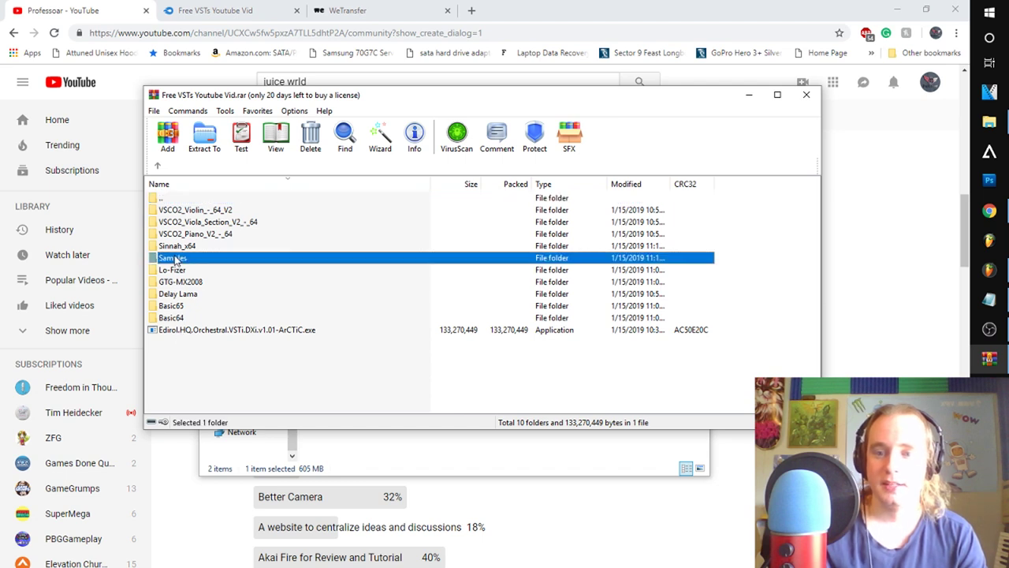
{"action": "left_click", "coordinate": [184, 333], "text": "ctrl"}
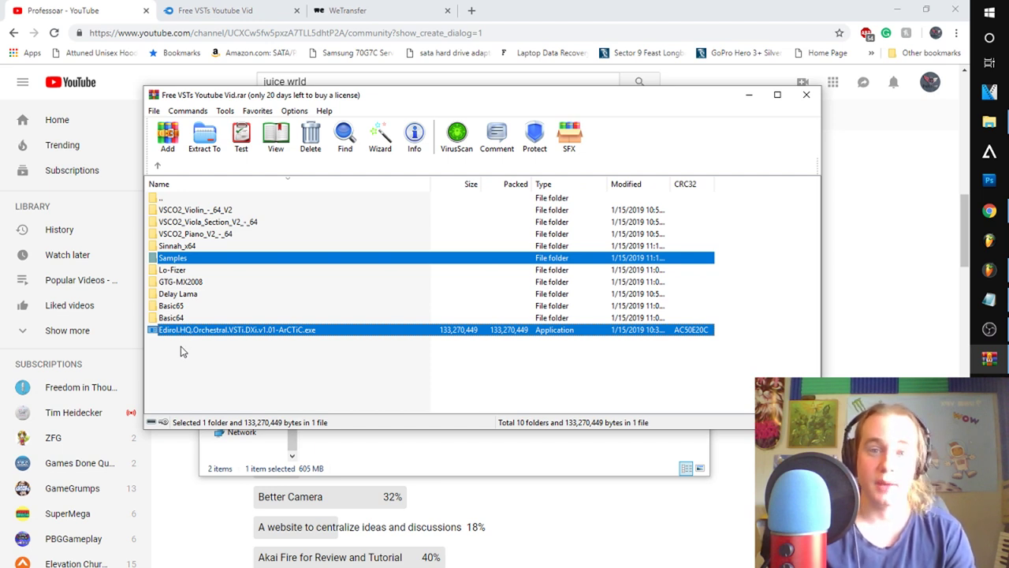
{"action": "left_click", "coordinate": [185, 374]}
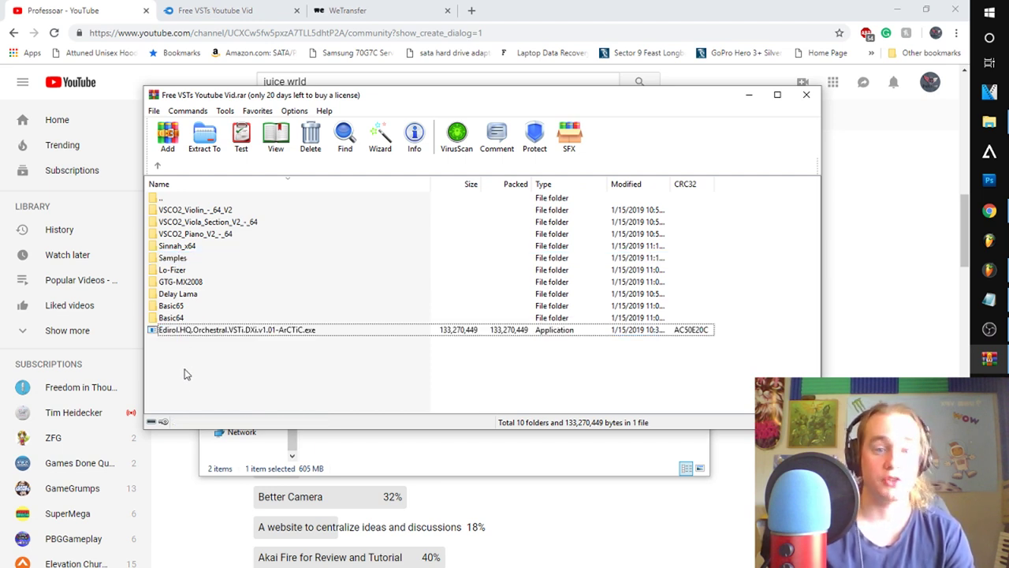
Select all nine plugin folders in the archive, from VSCO2_Violin to Basic64, leaving out Samples and the Edirol installer
{"action": "left_click_drag", "start_coordinate": [195, 211], "coordinate": [191, 234]}
{"action": "left_click", "coordinate": [189, 246], "text": "ctrl"}
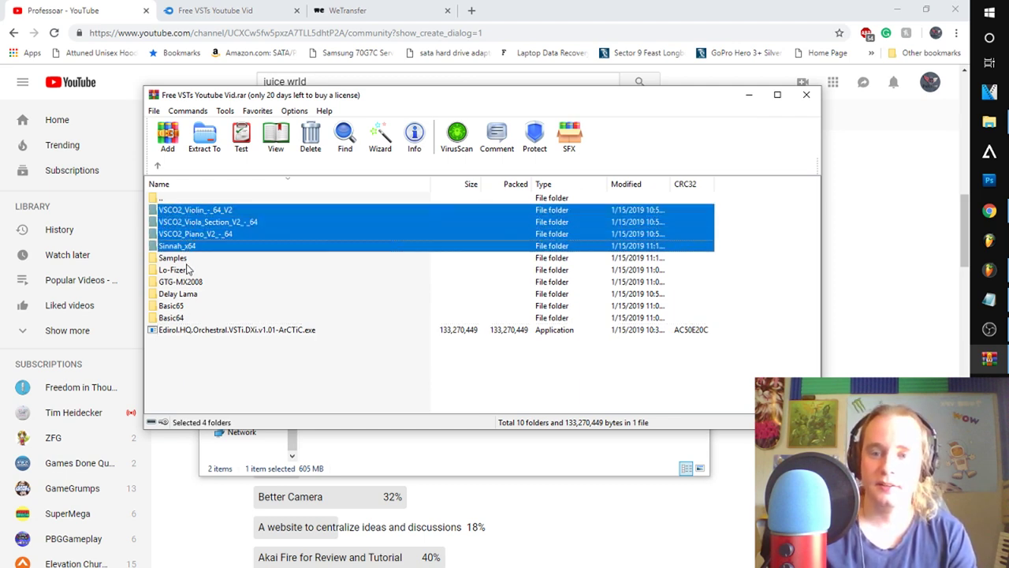
{"action": "left_click", "coordinate": [189, 270], "text": "ctrl"}
{"action": "left_click", "coordinate": [190, 281], "text": "ctrl"}
{"action": "left_click", "coordinate": [190, 294], "text": "ctrl"}
{"action": "left_click", "coordinate": [189, 308], "text": "ctrl"}
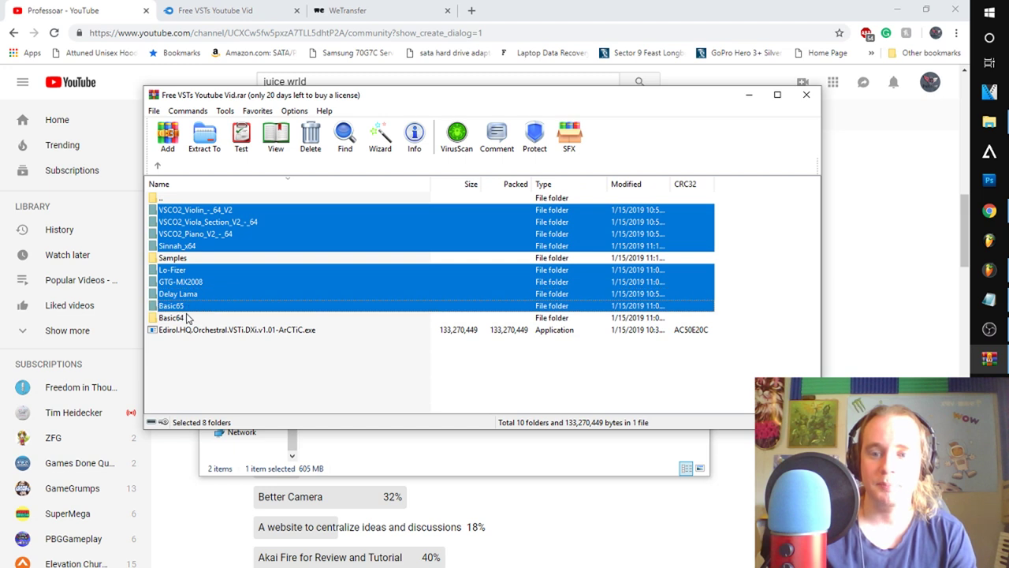
{"action": "left_click", "coordinate": [188, 318], "text": "ctrl"}
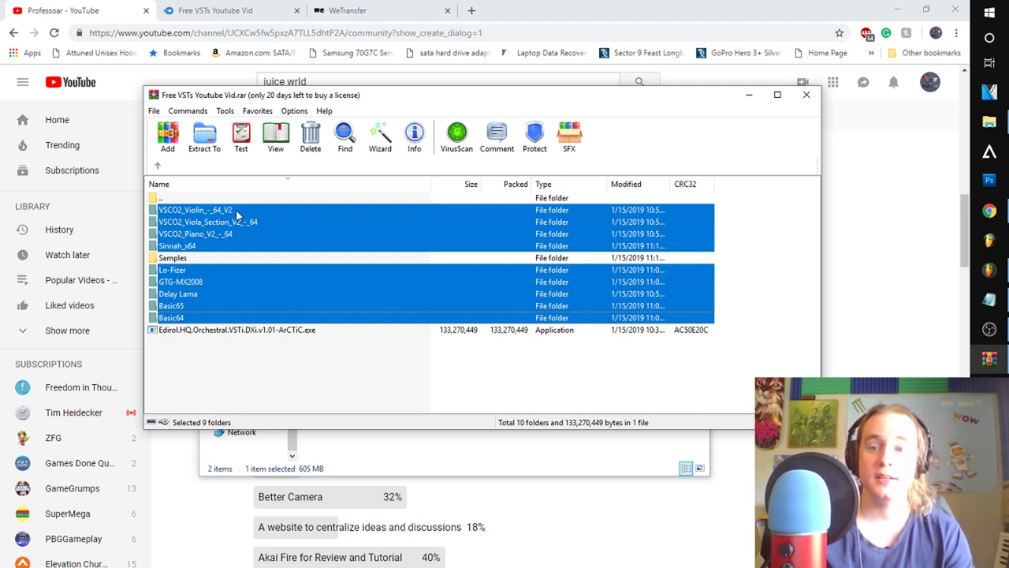
Start extracting the selected folders and choose C:\Program Files (x86)\VstPlugins as the destination
{"action": "left_click", "coordinate": [204, 136]}
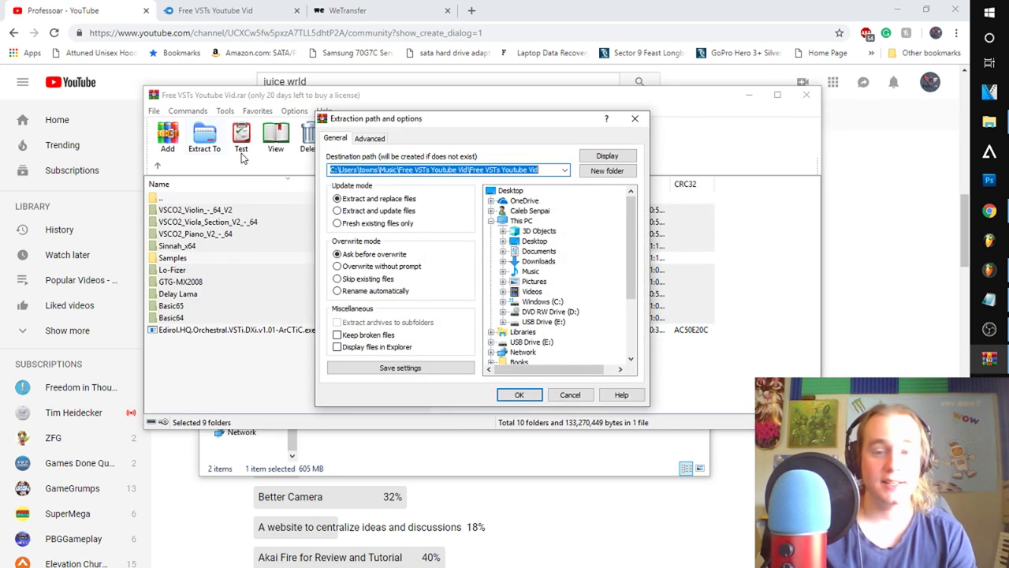
{"action": "left_click", "coordinate": [503, 301]}
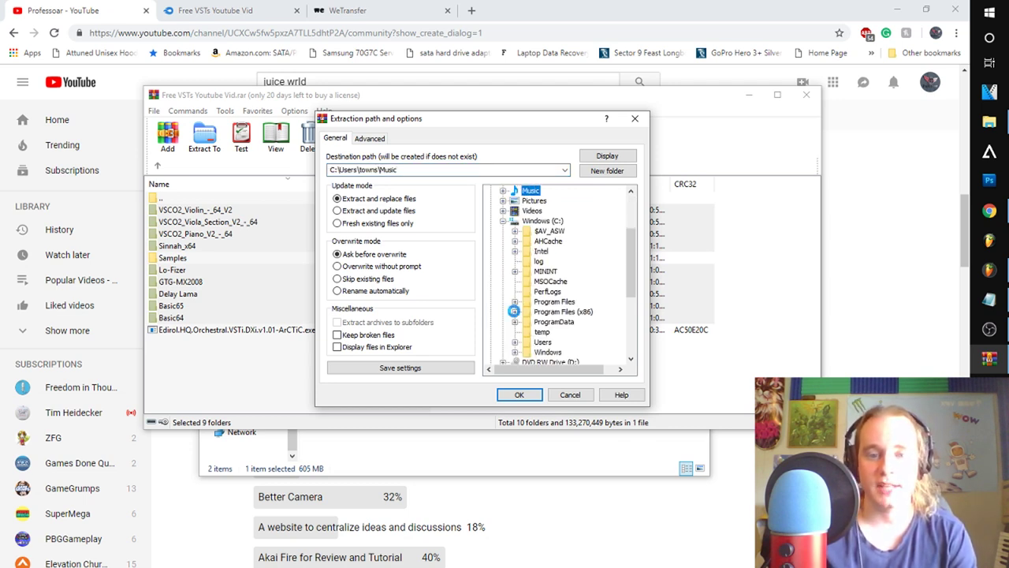
{"action": "left_click", "coordinate": [515, 312]}
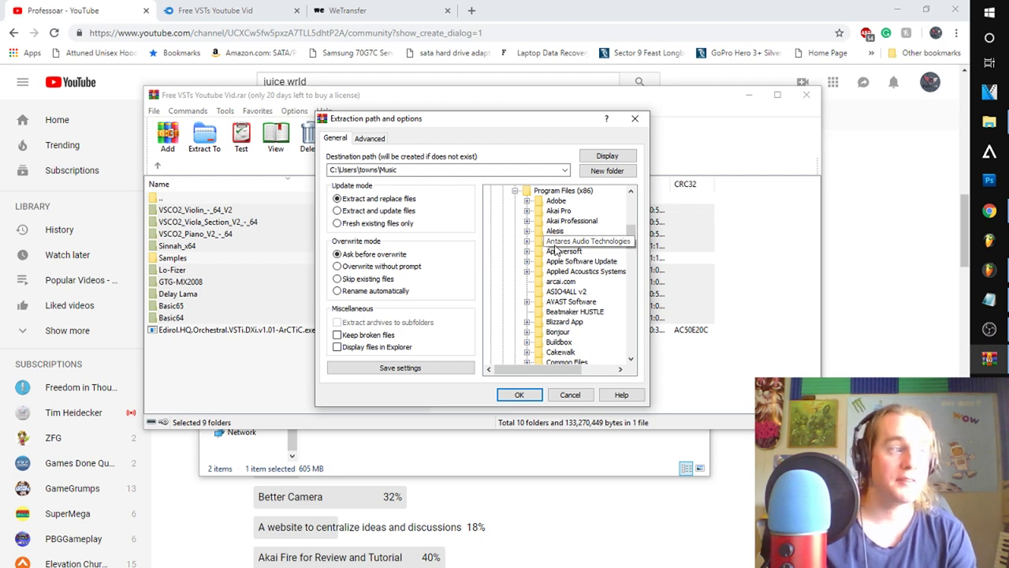
{"action": "scroll", "coordinate": [553, 249], "scroll_direction": "down", "scroll_amount": 10}
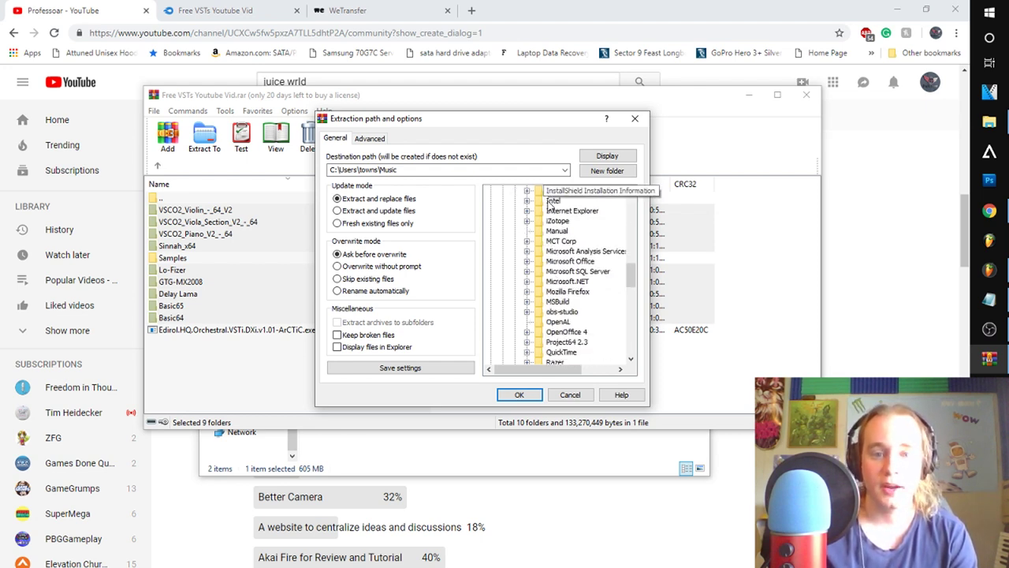
{"action": "scroll", "coordinate": [565, 303], "scroll_direction": "down", "scroll_amount": 2}
{"action": "scroll", "coordinate": [564, 284], "scroll_direction": "down", "scroll_amount": 3}
{"action": "scroll", "coordinate": [565, 284], "scroll_direction": "down", "scroll_amount": 1}
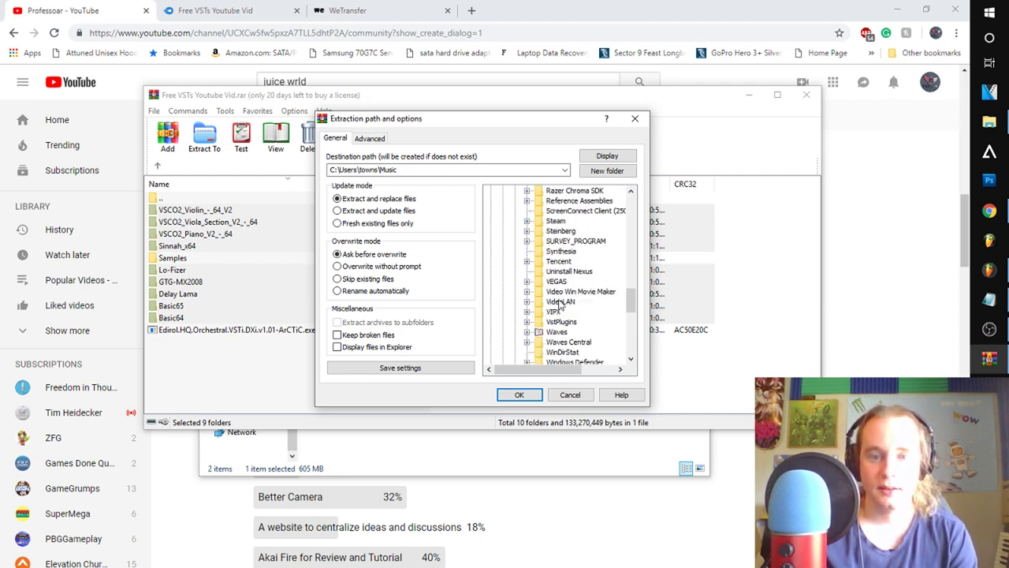
{"action": "left_click", "coordinate": [556, 331]}
{"action": "left_click", "coordinate": [558, 322]}
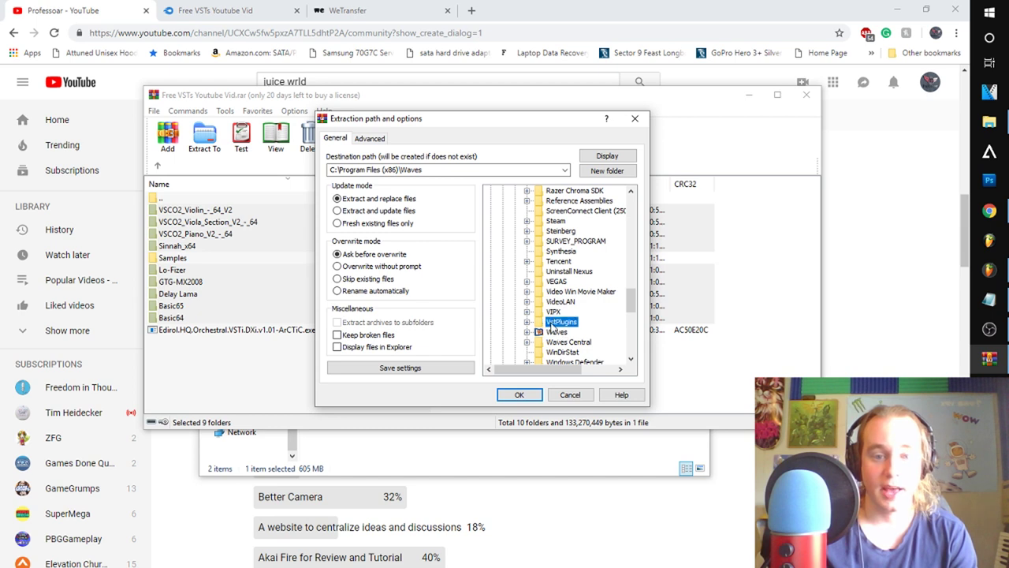
Inspect the subfolders of VstPlugins in the destination tree, then close the extraction options without extracting
{"action": "left_click", "coordinate": [526, 322]}
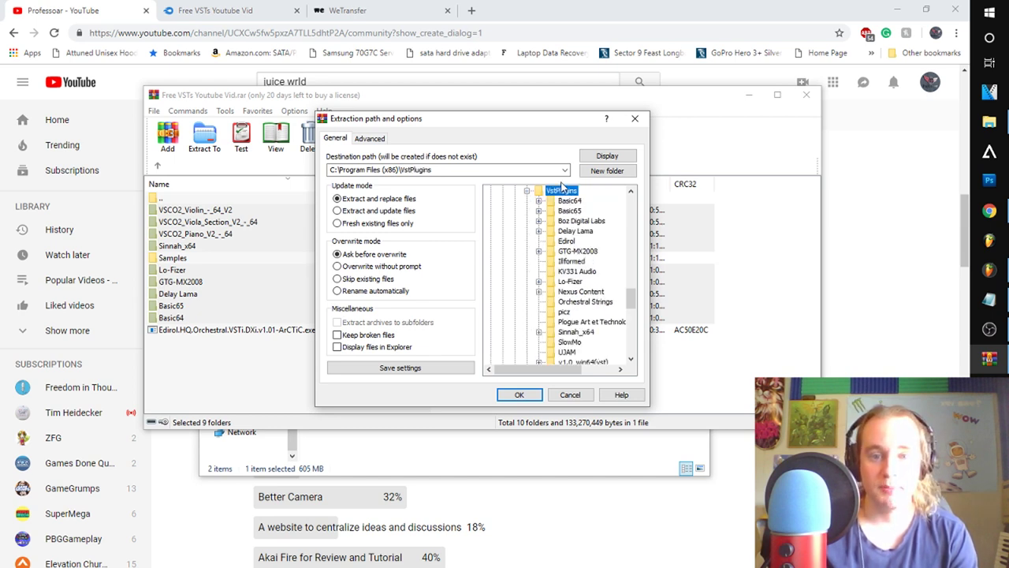
{"action": "left_click", "coordinate": [526, 191]}
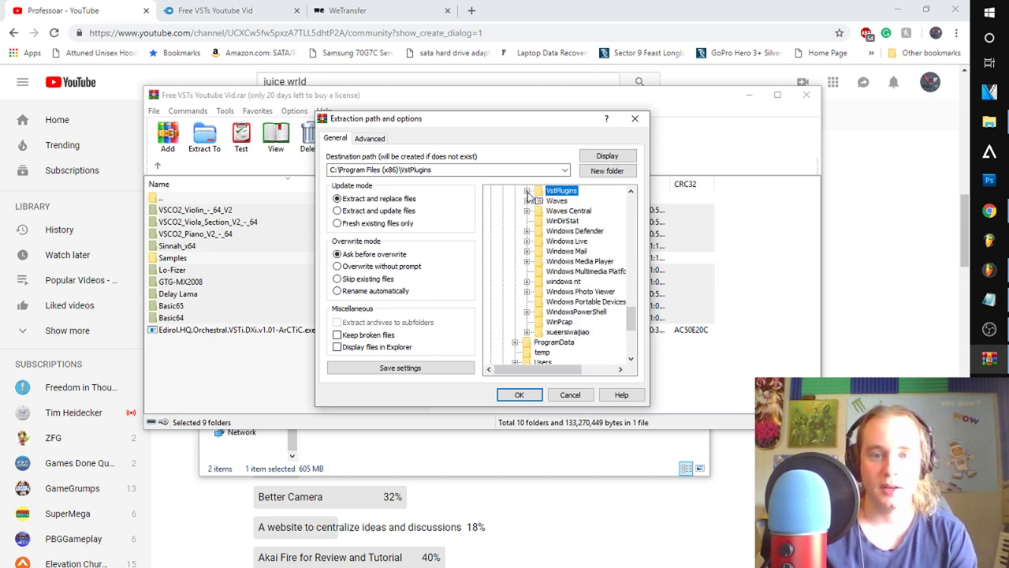
{"action": "scroll", "coordinate": [555, 201], "scroll_direction": "up", "scroll_amount": 1}
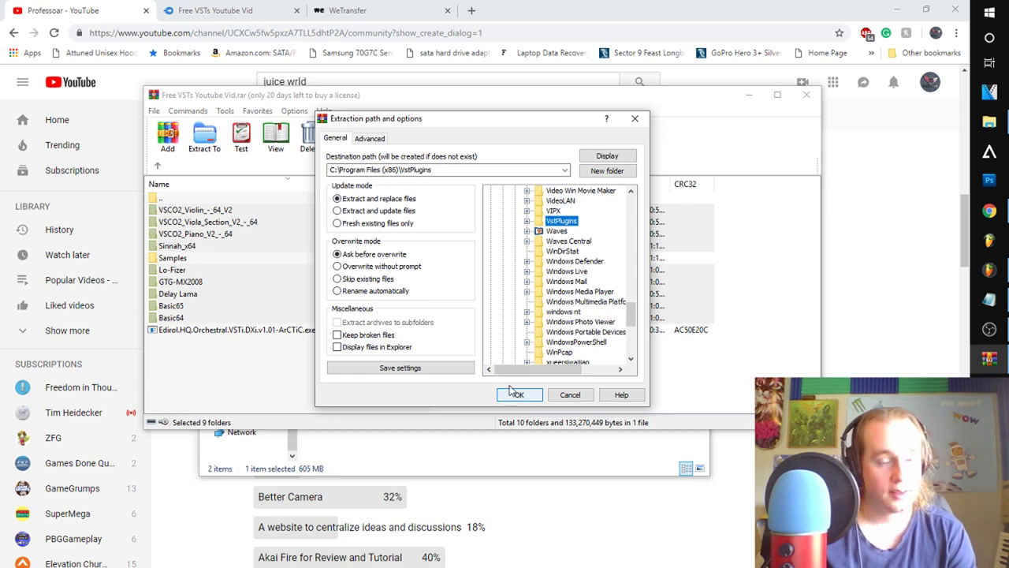
{"action": "left_click", "coordinate": [526, 221]}
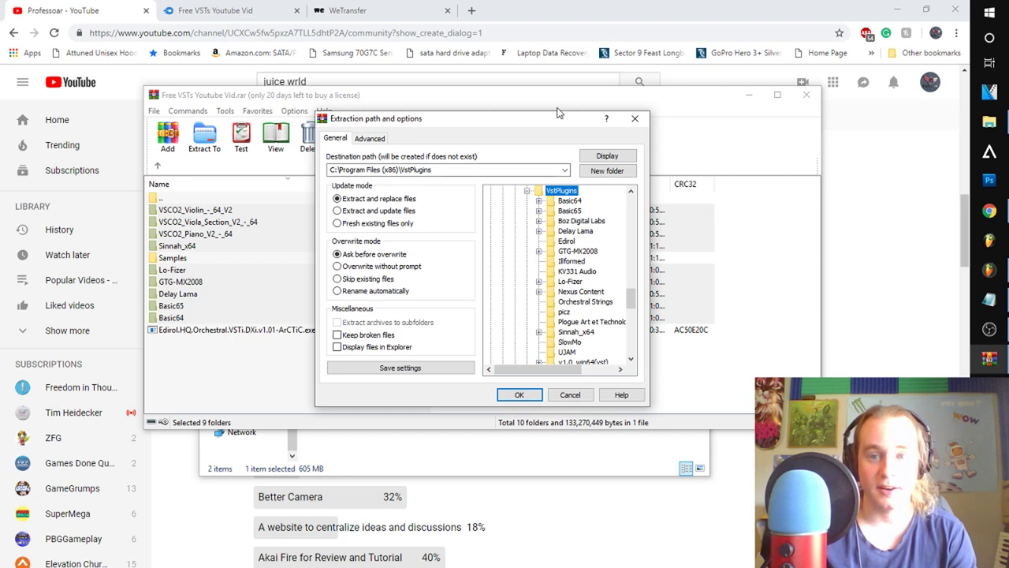
{"action": "left_click", "coordinate": [635, 118]}
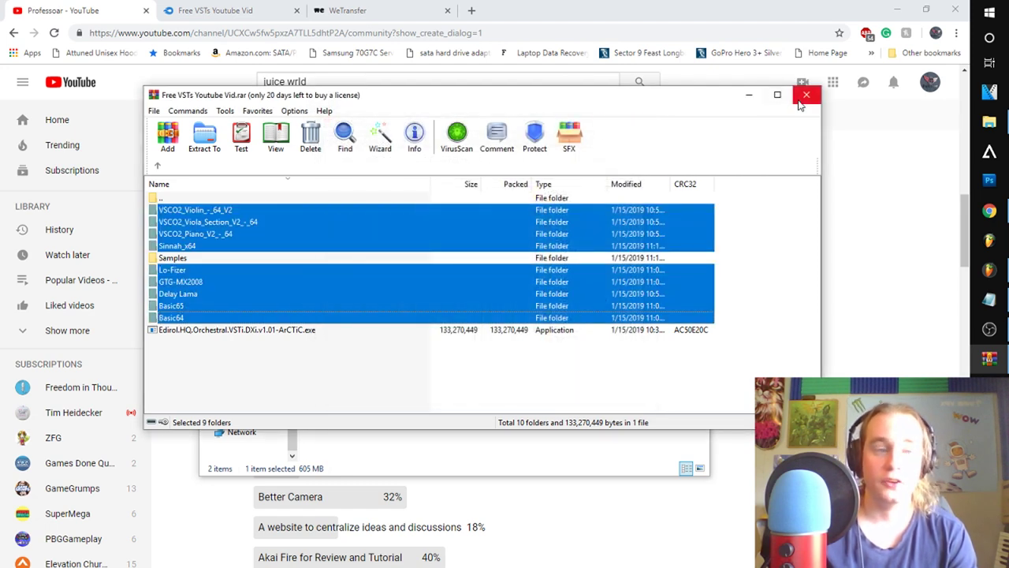
Point out the Edirol installer and the Samples folder in turn, then close the archive and minimize File Explorer
{"action": "left_click", "coordinate": [372, 398]}
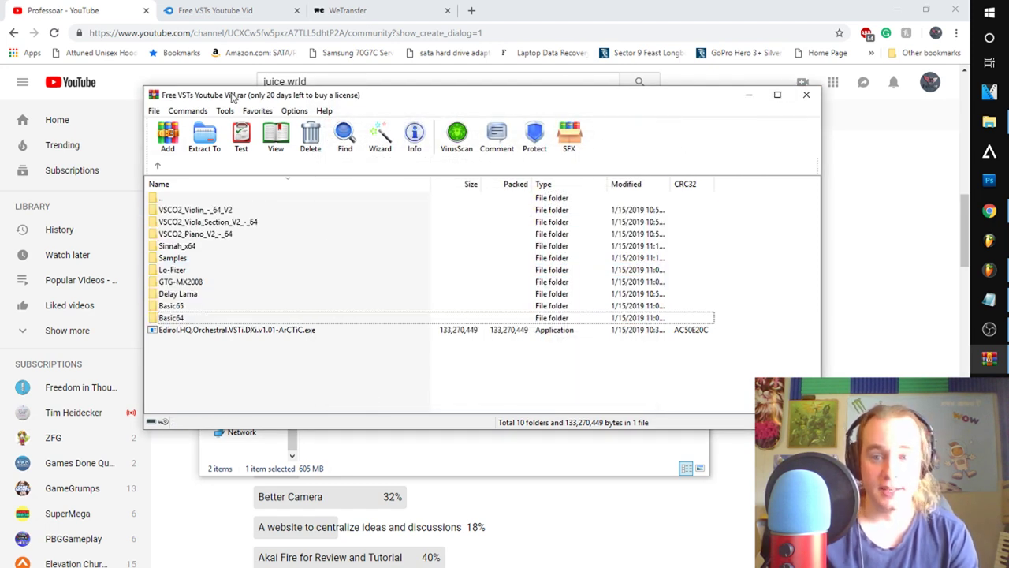
{"action": "mouse_move", "coordinate": [194, 331]}
{"action": "left_mouse_down"}
{"action": "mouse_move", "coordinate": [212, 318]}
{"action": "mouse_move", "coordinate": [213, 335]}
{"action": "left_mouse_up"}
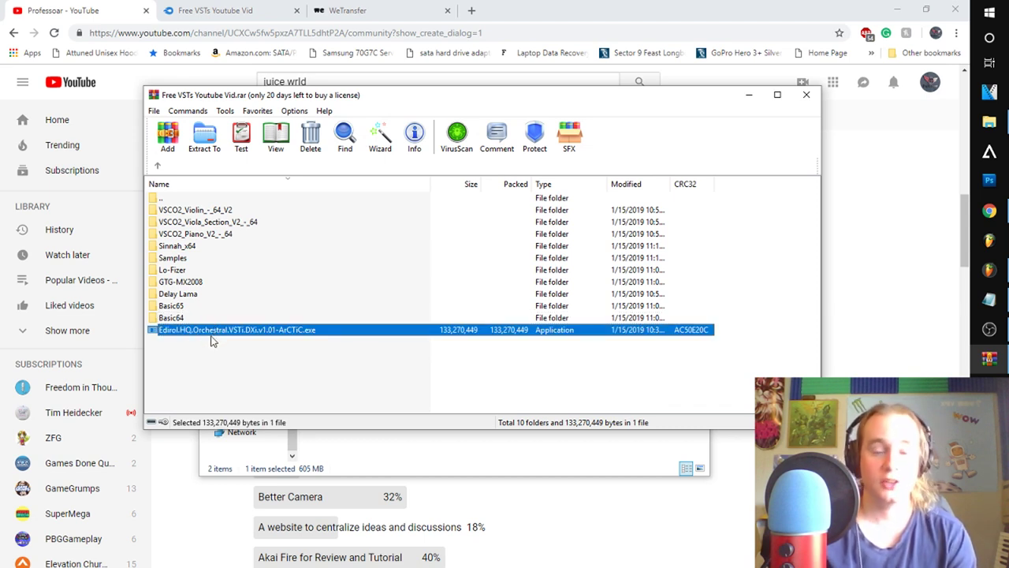
{"action": "left_click", "coordinate": [171, 261]}
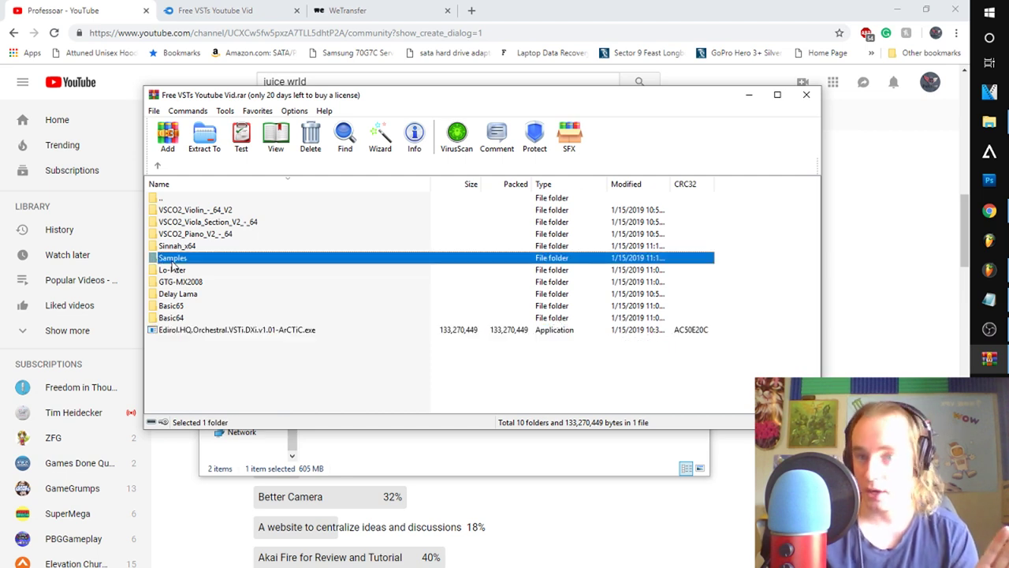
{"action": "left_click", "coordinate": [344, 386]}
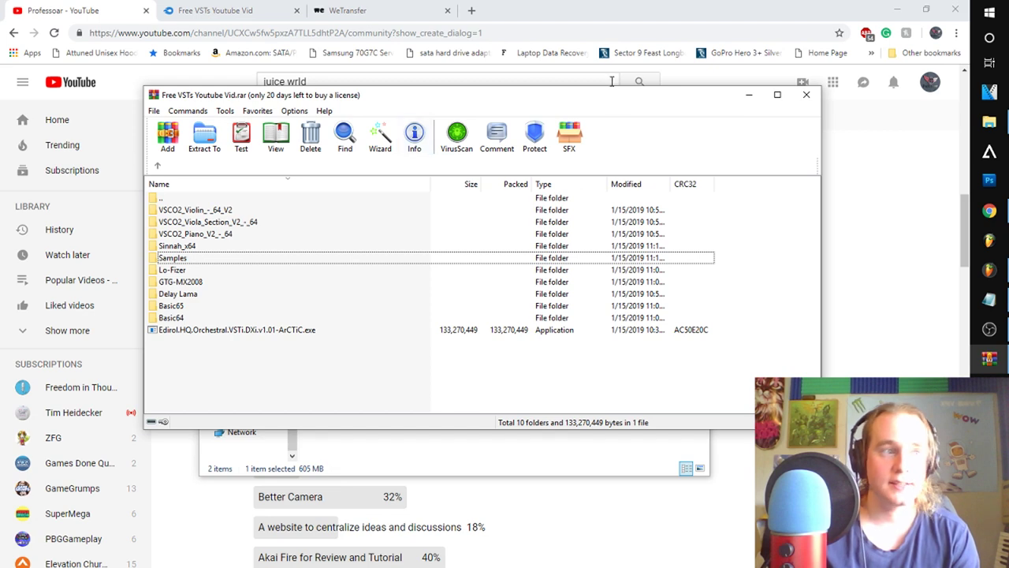
{"action": "left_click", "coordinate": [807, 96]}
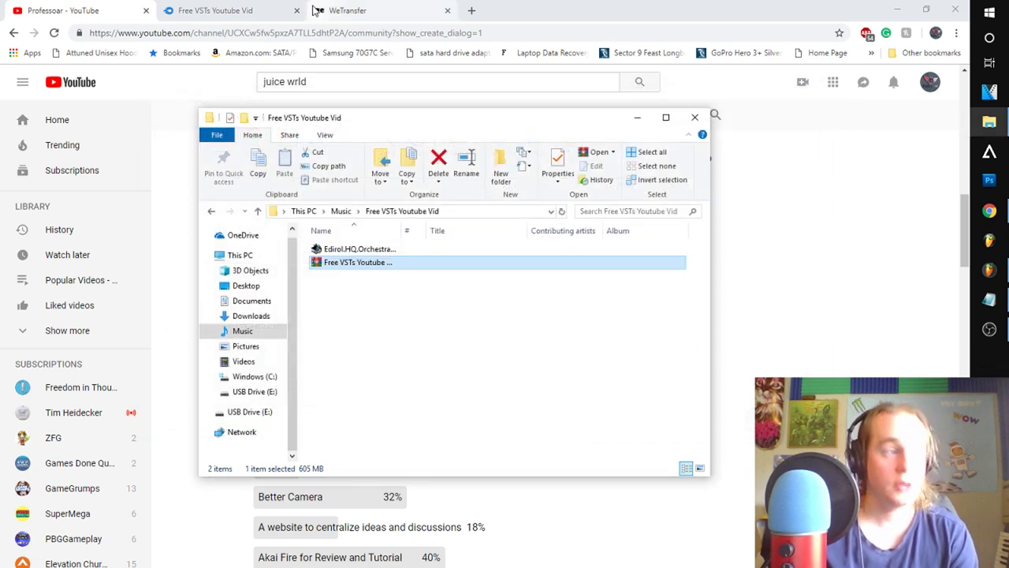
{"action": "left_click", "coordinate": [636, 118]}
View the MediaFire and WeTransfer download pages for Free VSTs Youtube Vid, ending on the MediaFire page
{"action": "left_click", "coordinate": [195, 10]}
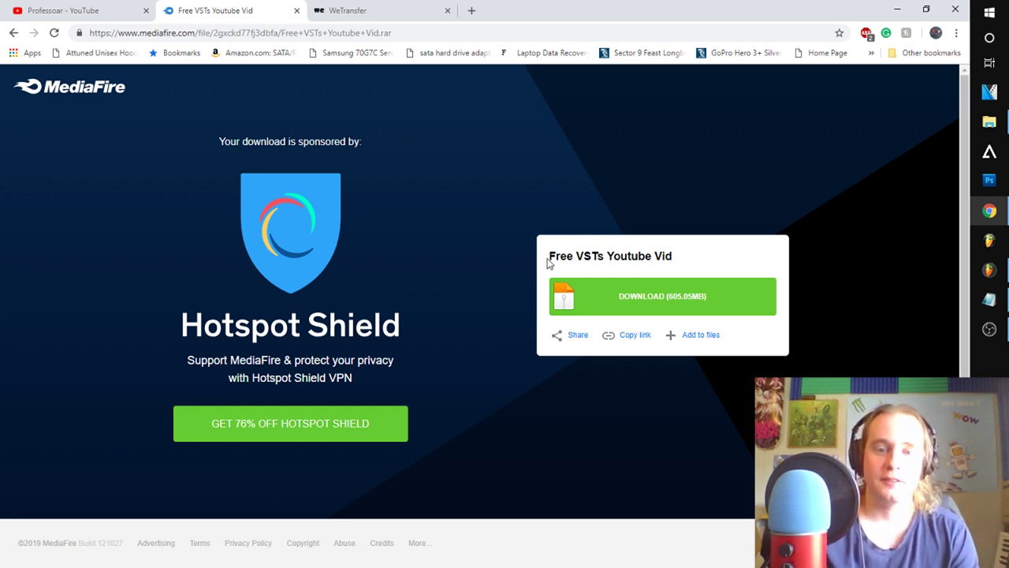
{"action": "left_click_drag", "start_coordinate": [549, 255], "coordinate": [690, 245]}
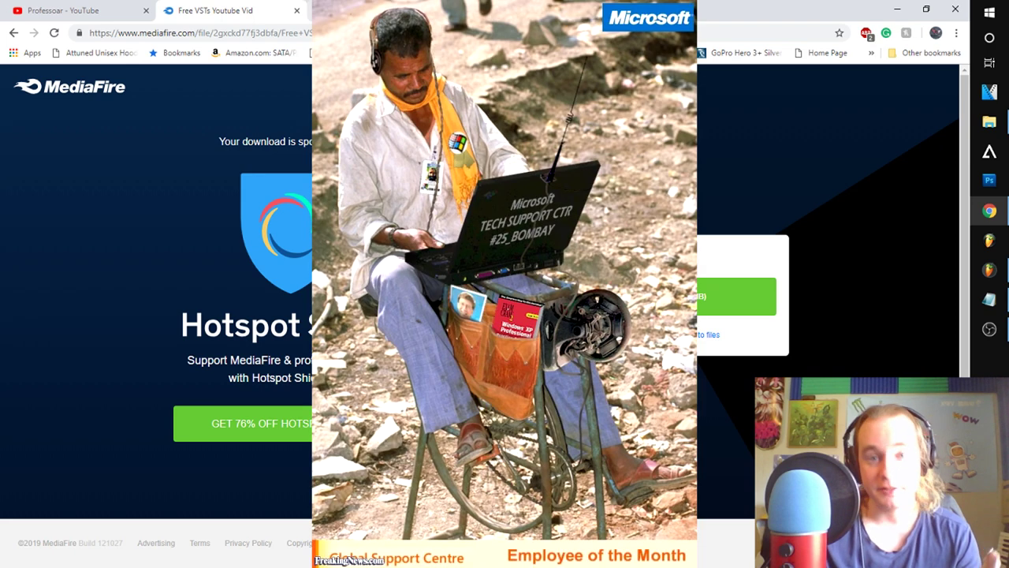
{"action": "left_click", "coordinate": [349, 8]}
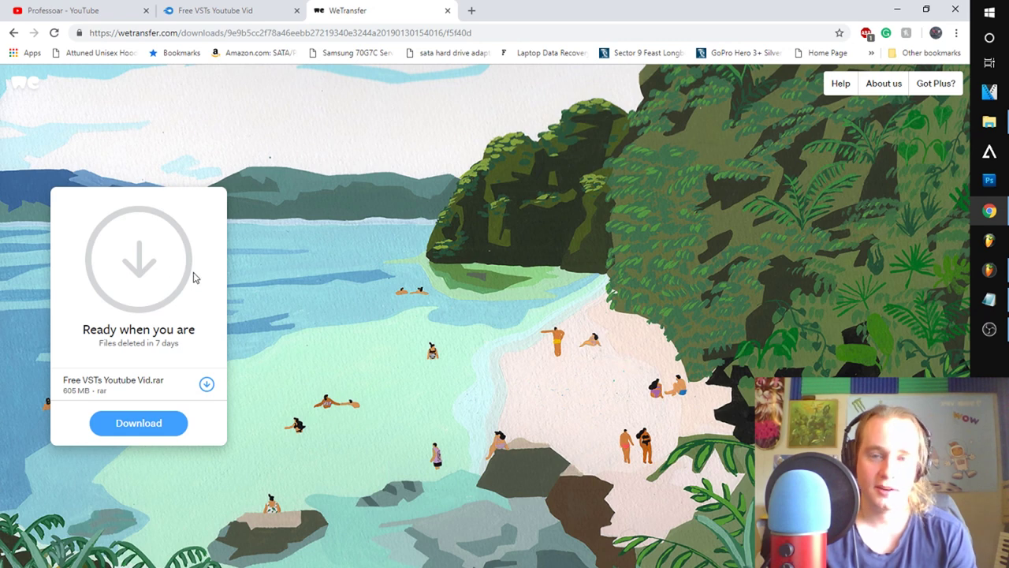
{"action": "left_click", "coordinate": [200, 8]}
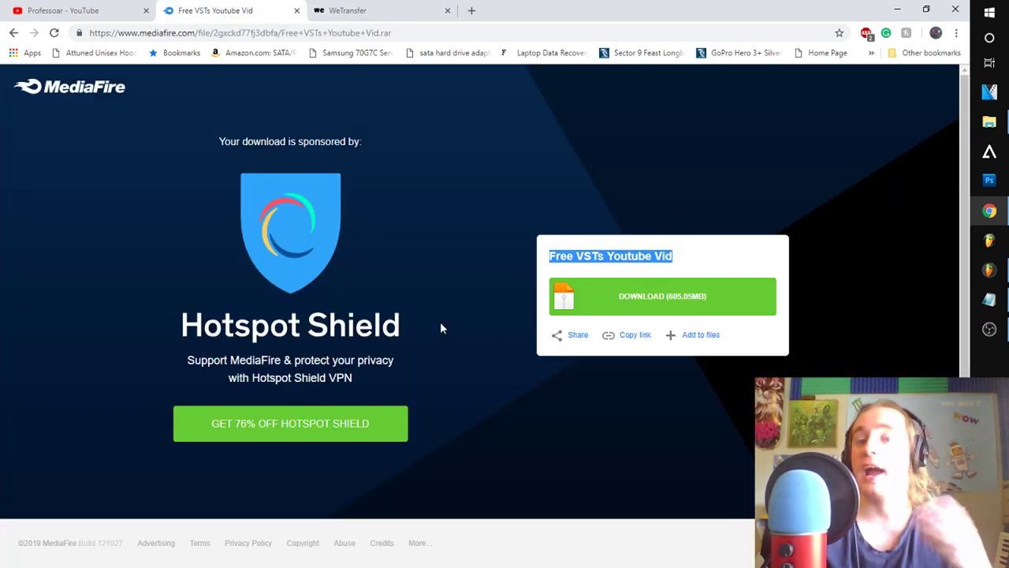
Close the MediaFire and WeTransfer pages, and visit the home page of vst4free.com
{"action": "left_click", "coordinate": [296, 10]}
{"action": "left_click", "coordinate": [296, 10]}
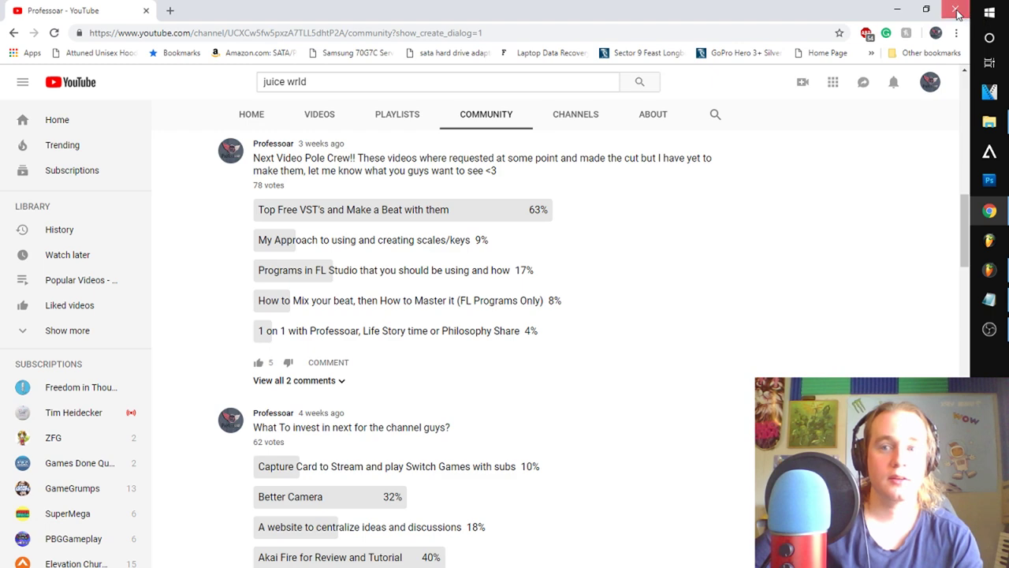
{"action": "key", "text": "ctrl+l"}
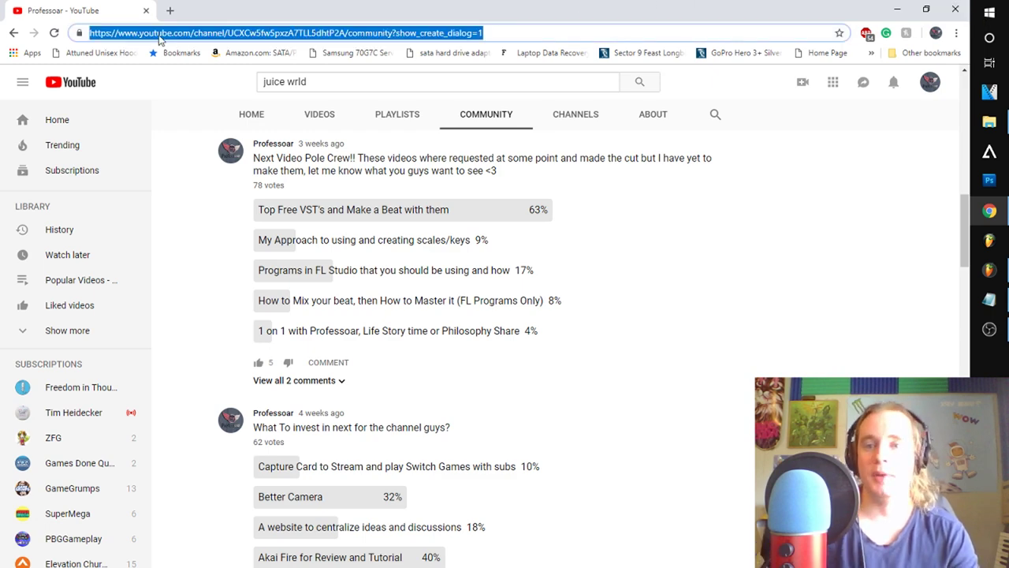
{"action": "type", "text": "vst"}
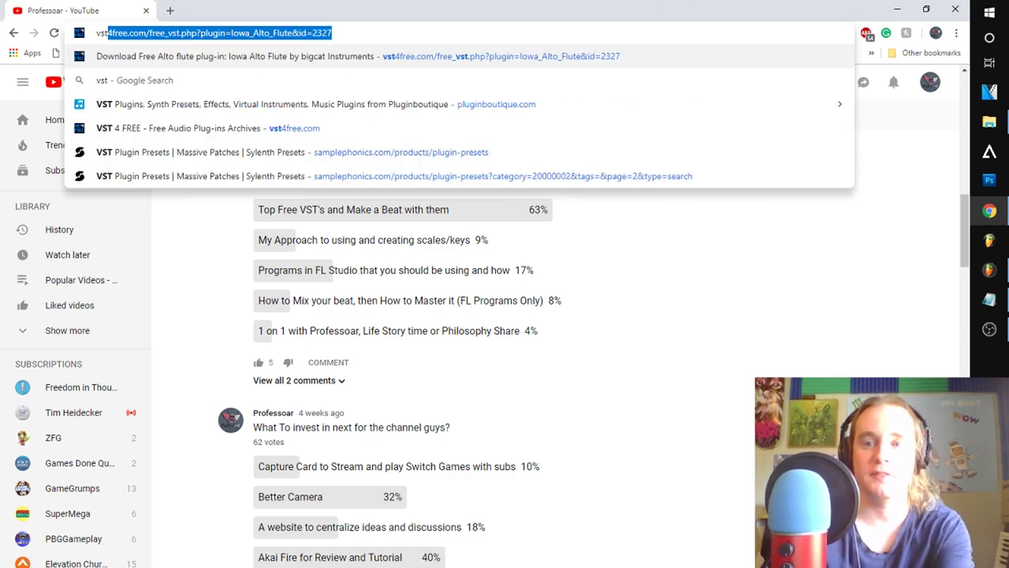
{"action": "key", "text": "Return"}
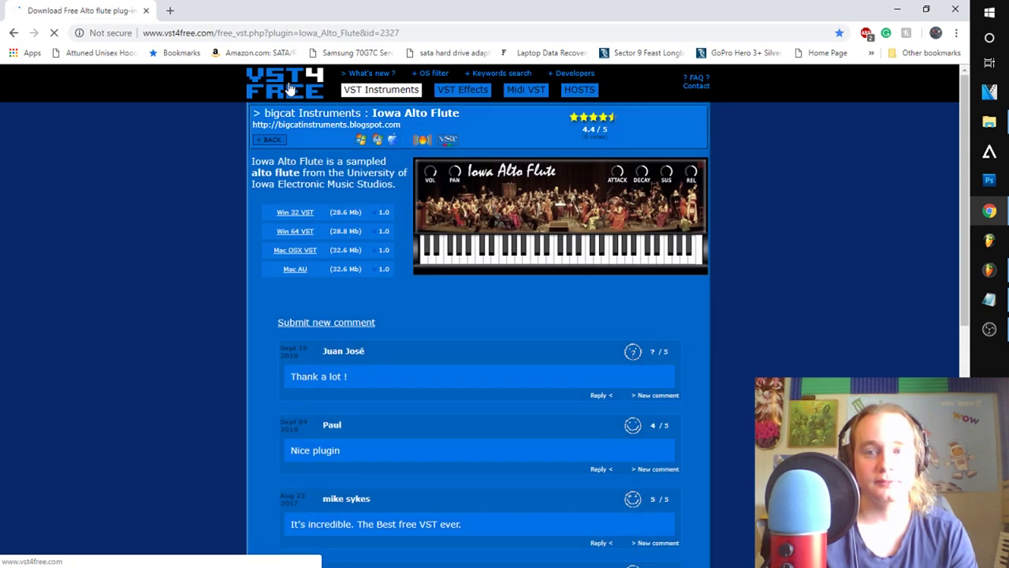
{"action": "left_click", "coordinate": [276, 117]}
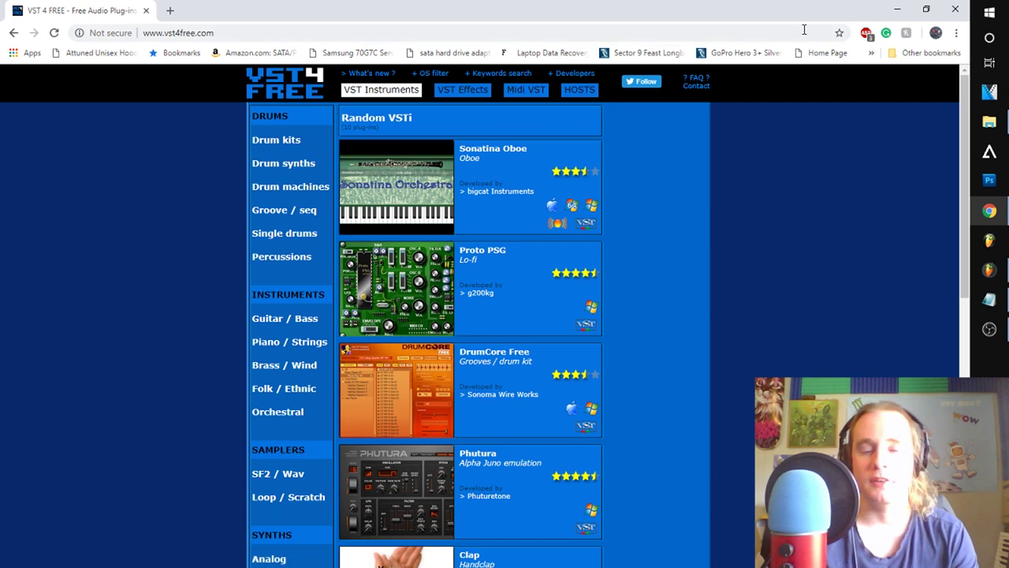
Close the browser to return to FL Studio, and open the Plugin Manager in a clear spot over the playlist
{"action": "left_click", "coordinate": [954, 10]}
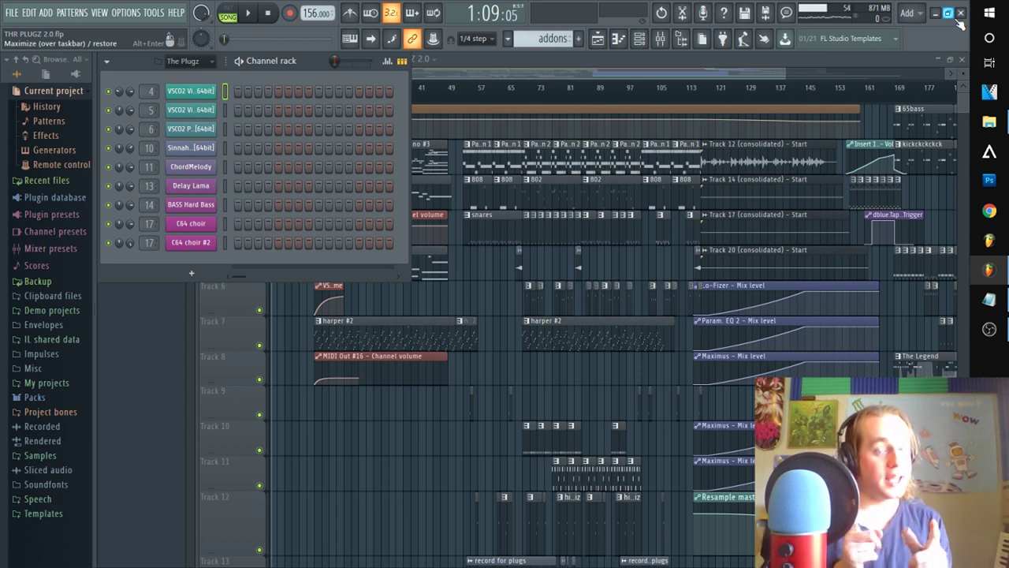
{"action": "left_click", "coordinate": [122, 12]}
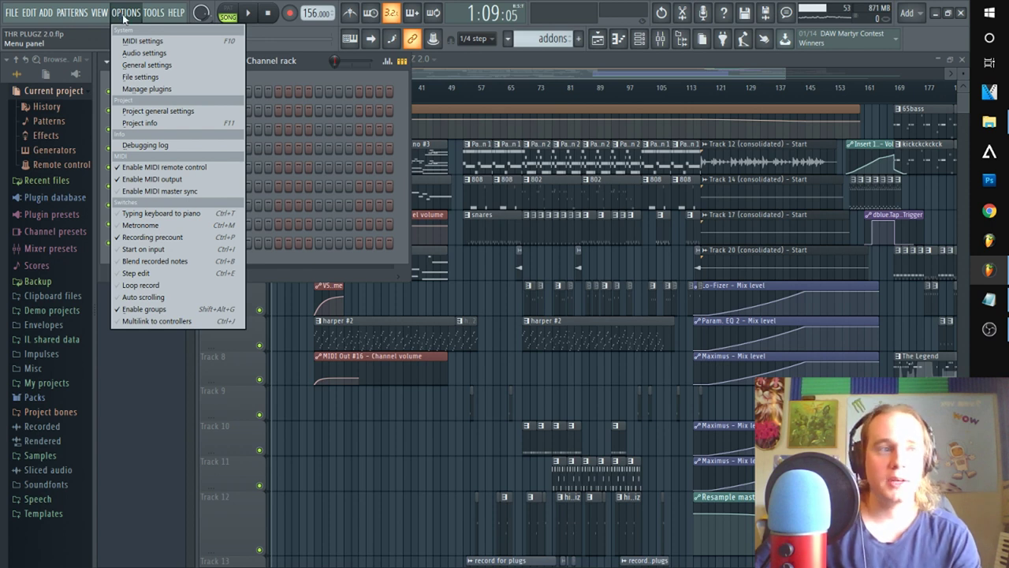
{"action": "left_click", "coordinate": [140, 91]}
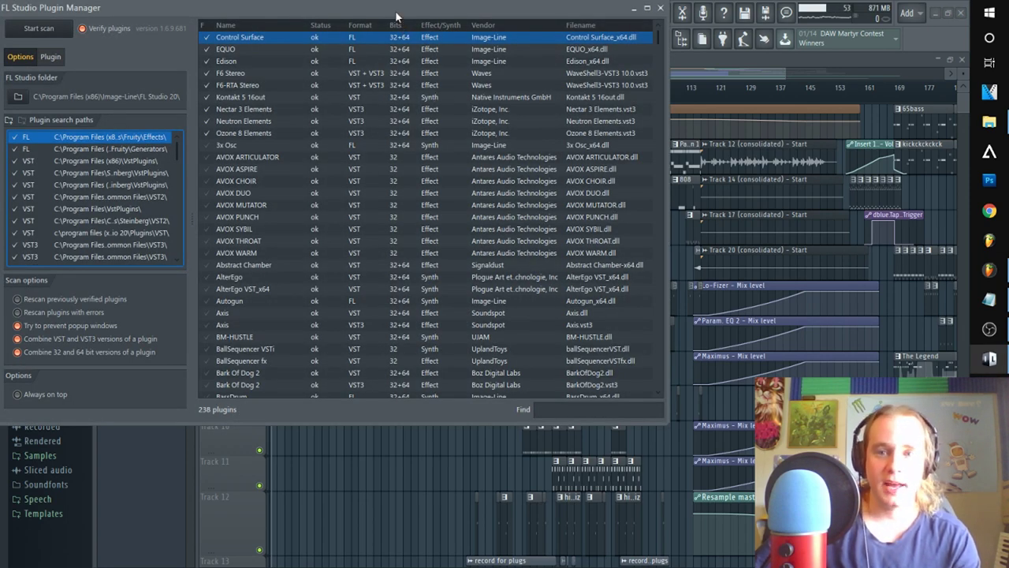
{"action": "left_click_drag", "start_coordinate": [396, 12], "coordinate": [450, 73]}
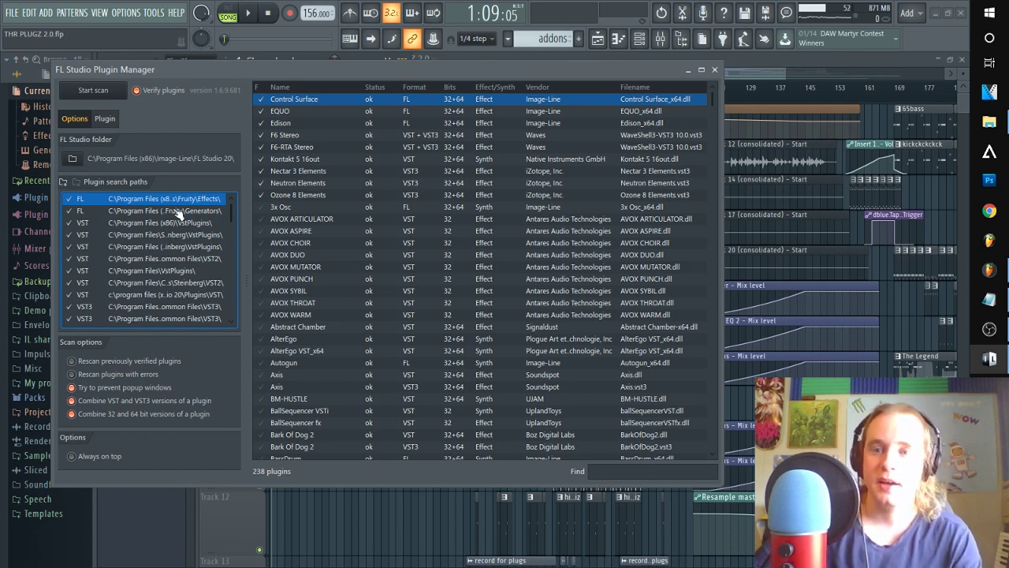
Add the VstPlugins folder on drive C: as a plugin search path
{"action": "left_click", "coordinate": [65, 182]}
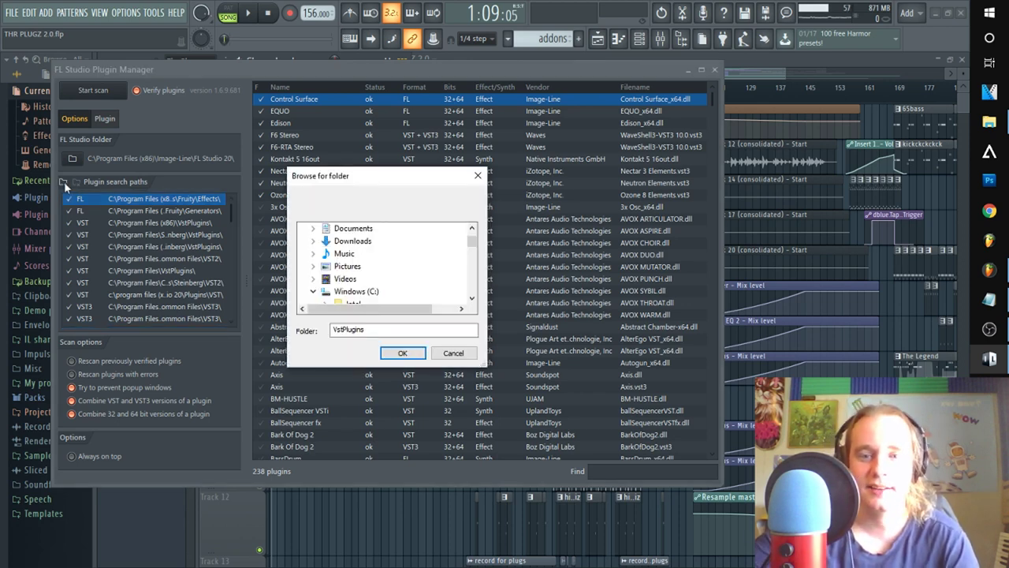
{"action": "scroll", "coordinate": [339, 263], "scroll_direction": "down", "scroll_amount": 2}
{"action": "scroll", "coordinate": [340, 261], "scroll_direction": "up", "scroll_amount": 1}
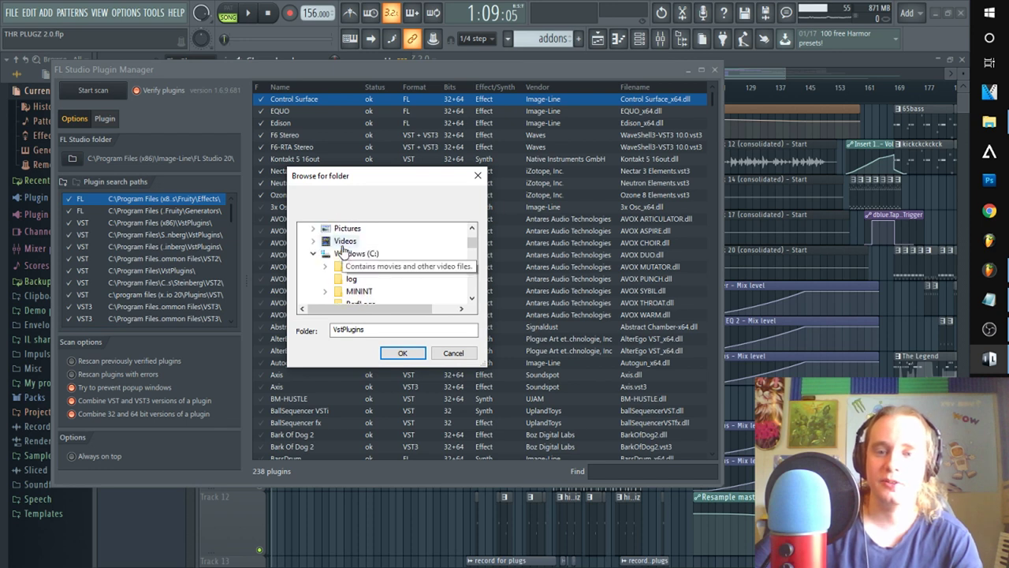
{"action": "scroll", "coordinate": [351, 260], "scroll_direction": "down", "scroll_amount": 2}
{"action": "scroll", "coordinate": [351, 264], "scroll_direction": "down", "scroll_amount": 1}
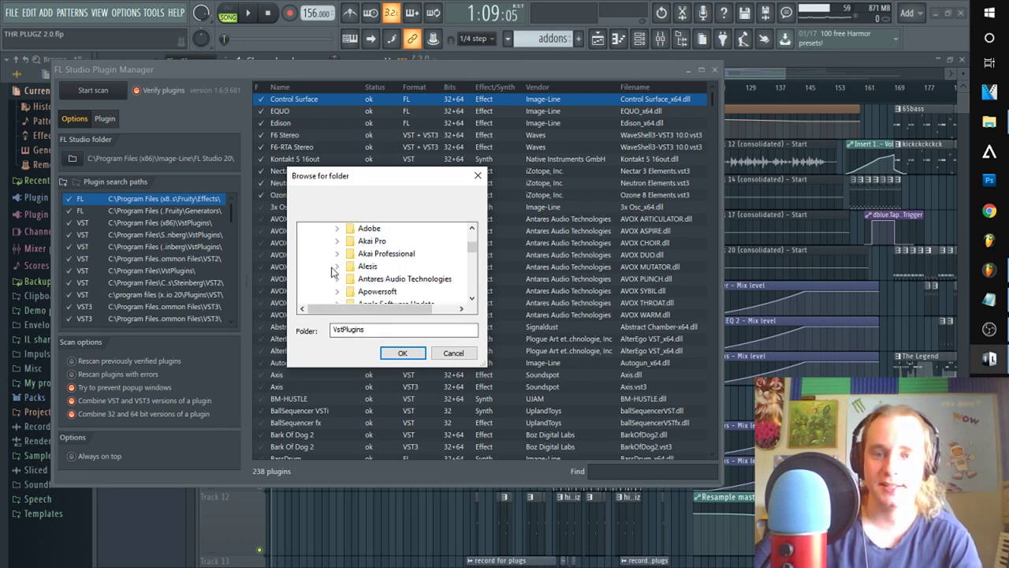
{"action": "scroll", "coordinate": [367, 299], "scroll_direction": "down", "scroll_amount": 2}
{"action": "scroll", "coordinate": [341, 280], "scroll_direction": "up", "scroll_amount": 2}
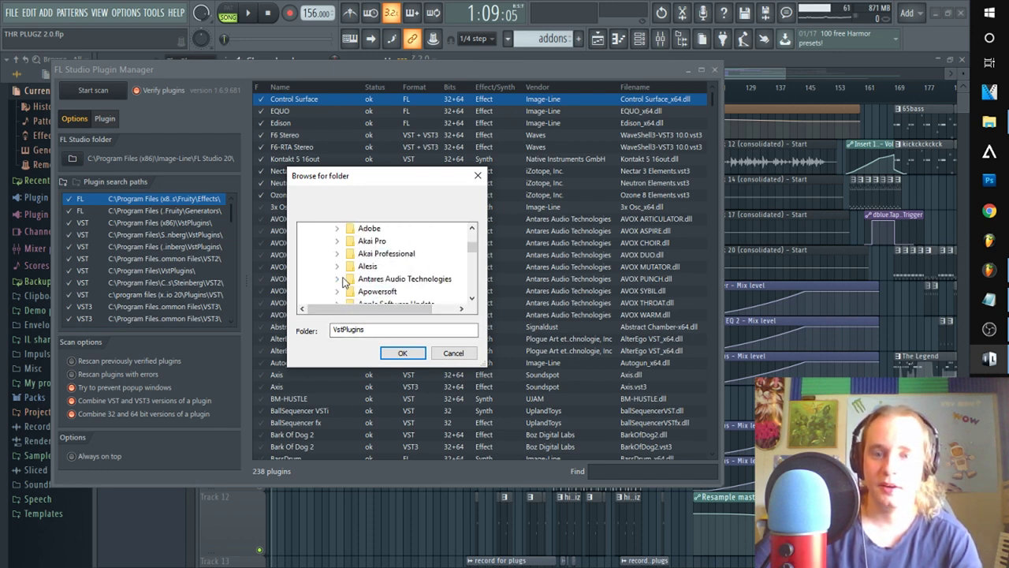
{"action": "scroll", "coordinate": [341, 281], "scroll_direction": "down", "scroll_amount": 4}
{"action": "scroll", "coordinate": [347, 276], "scroll_direction": "down", "scroll_amount": 12}
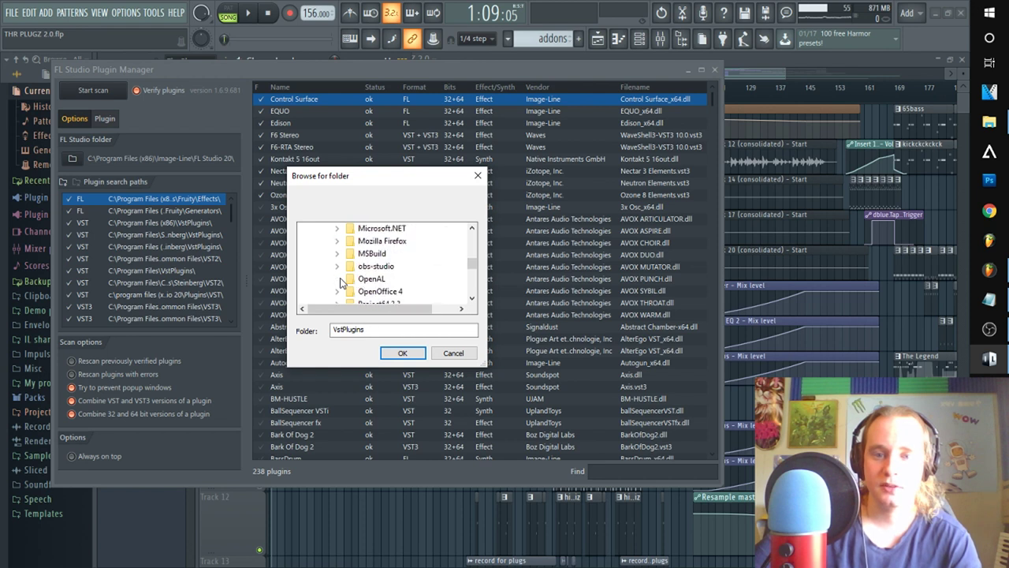
{"action": "scroll", "coordinate": [371, 275], "scroll_direction": "down", "scroll_amount": 4}
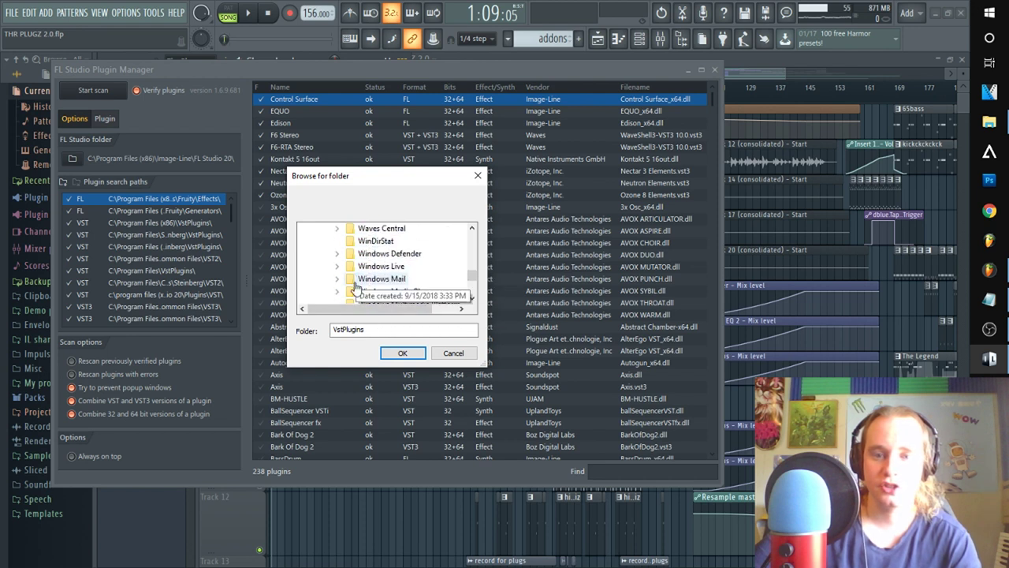
{"action": "scroll", "coordinate": [359, 246], "scroll_direction": "up", "scroll_amount": 1}
{"action": "left_click", "coordinate": [337, 241]}
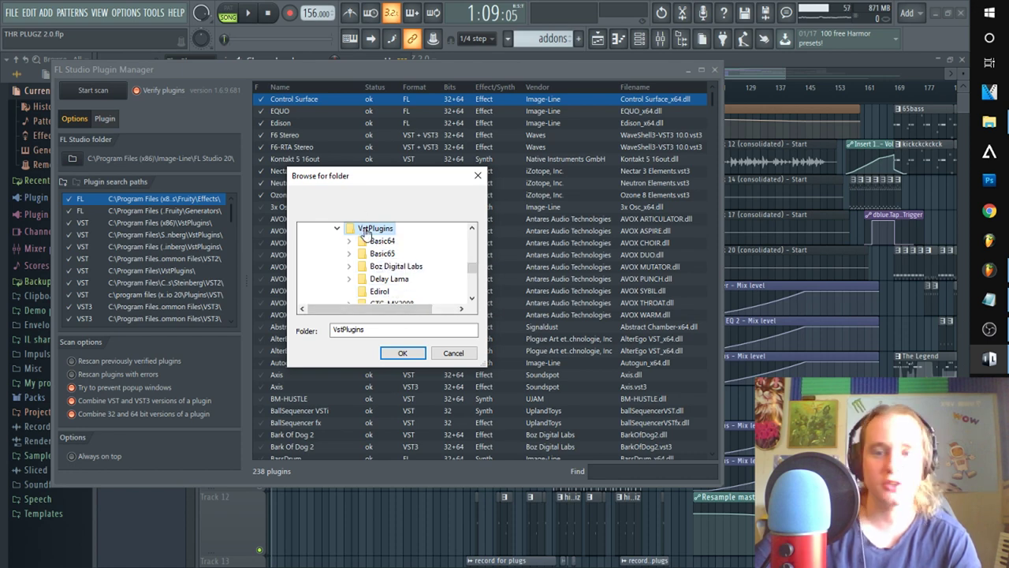
{"action": "left_click", "coordinate": [402, 353]}
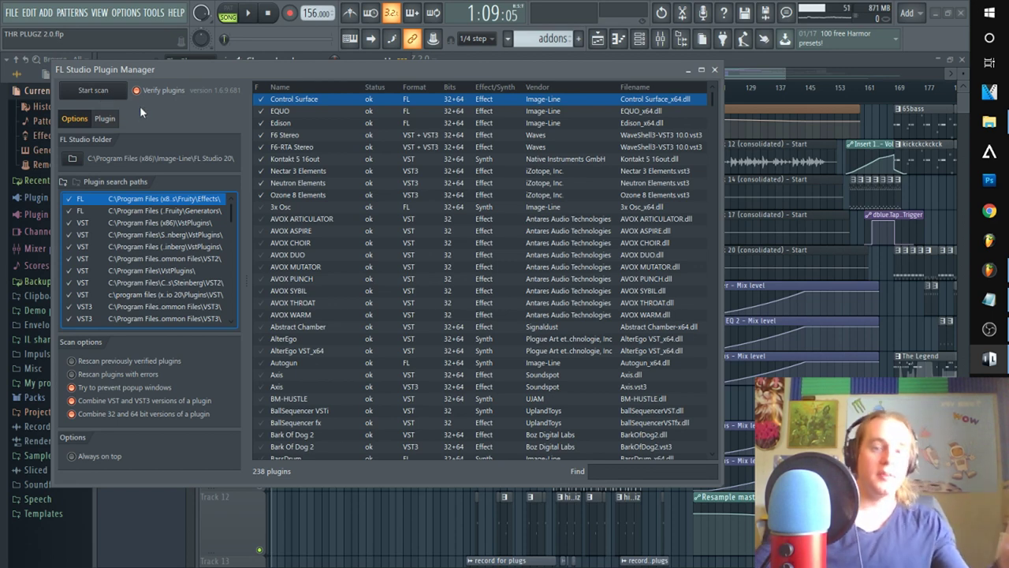
Look through the full list of scanned plugins, and close the Plugin Manager
{"action": "scroll", "coordinate": [442, 118], "scroll_direction": "down", "scroll_amount": 20}
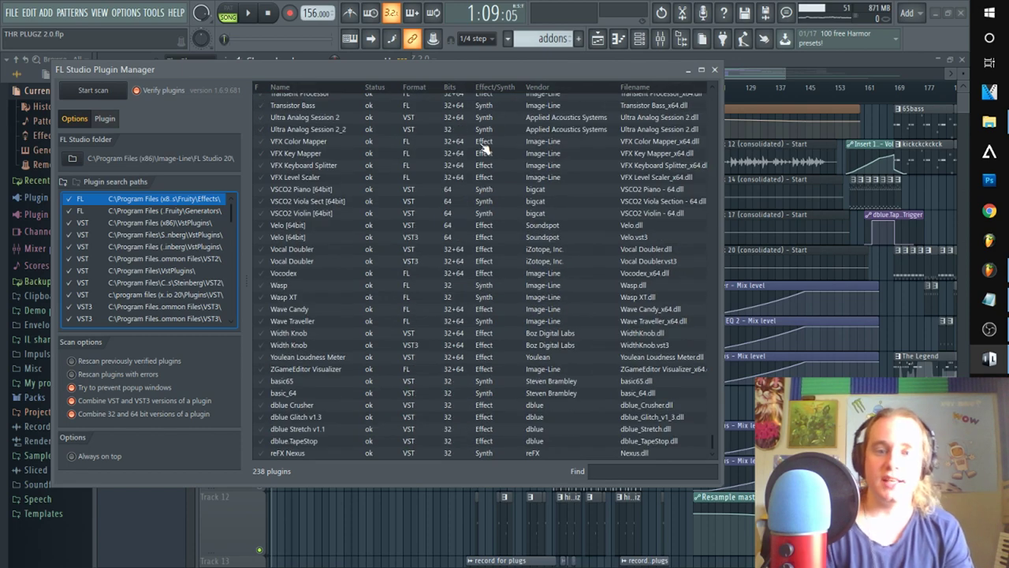
{"action": "scroll", "coordinate": [476, 319], "scroll_direction": "up", "scroll_amount": 12}
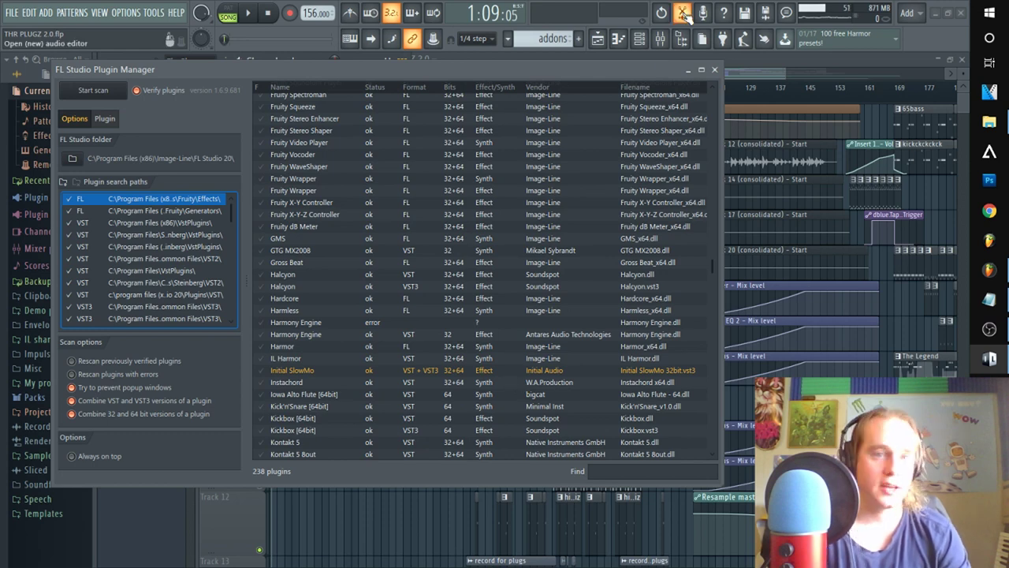
{"action": "left_click", "coordinate": [714, 70]}
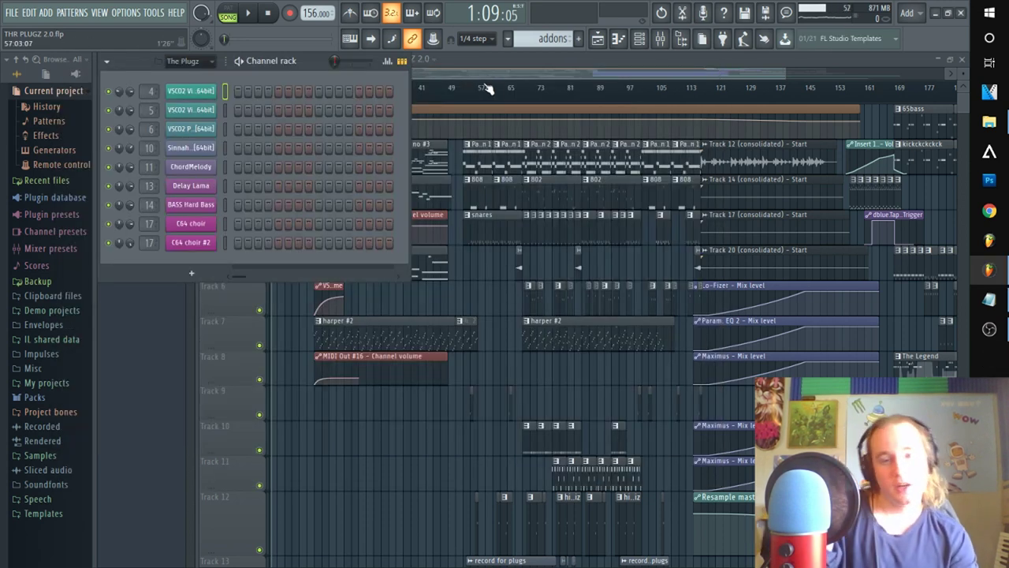
Search the generator plugin list for "pi", and close it without adding a plugin
{"action": "left_click", "coordinate": [191, 273]}
{"action": "left_click", "coordinate": [213, 19]}
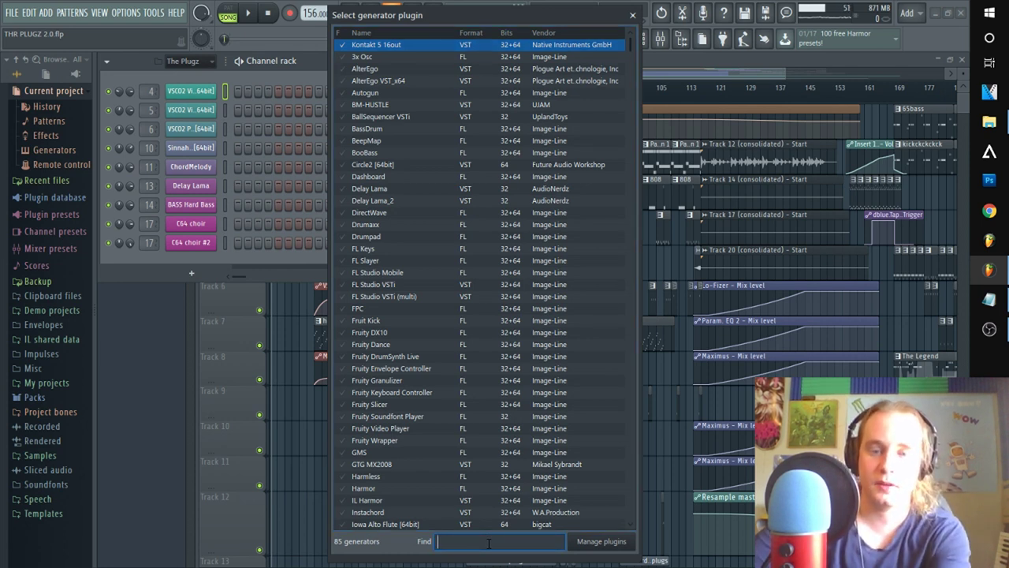
{"action": "type", "text": "pio"}
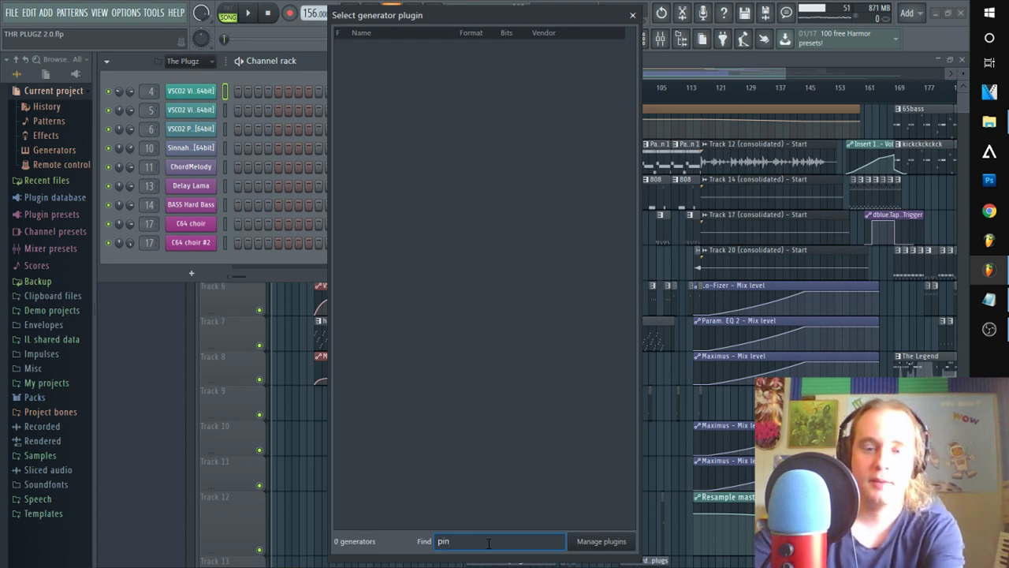
{"action": "key", "text": "BackSpace"}
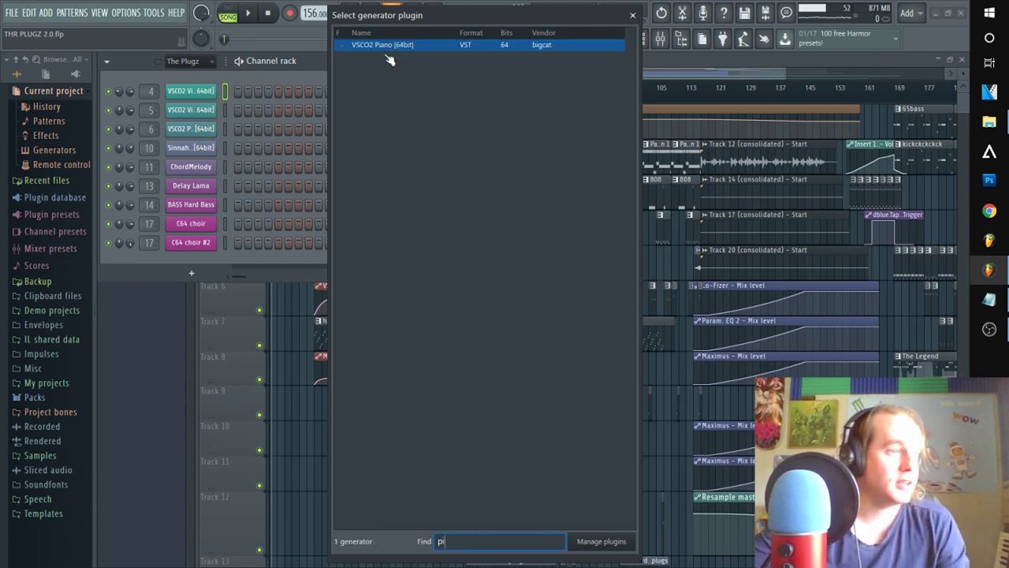
{"action": "left_click", "coordinate": [632, 16]}
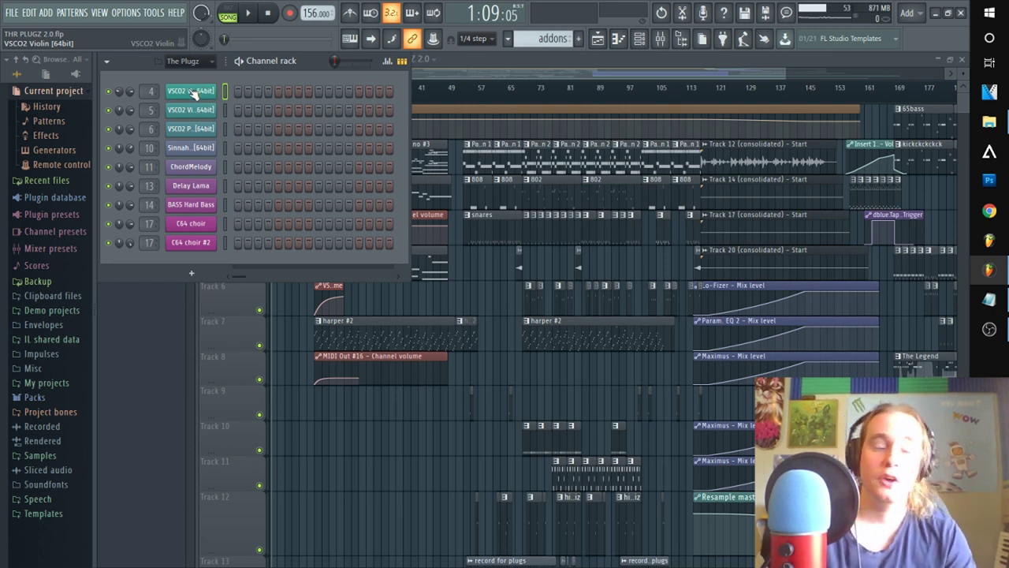
View the VSCO2 Violin, Viola Section and Piano plugins in turn from the channel rack, auditioning notes on the violin
{"action": "left_click", "coordinate": [193, 91]}
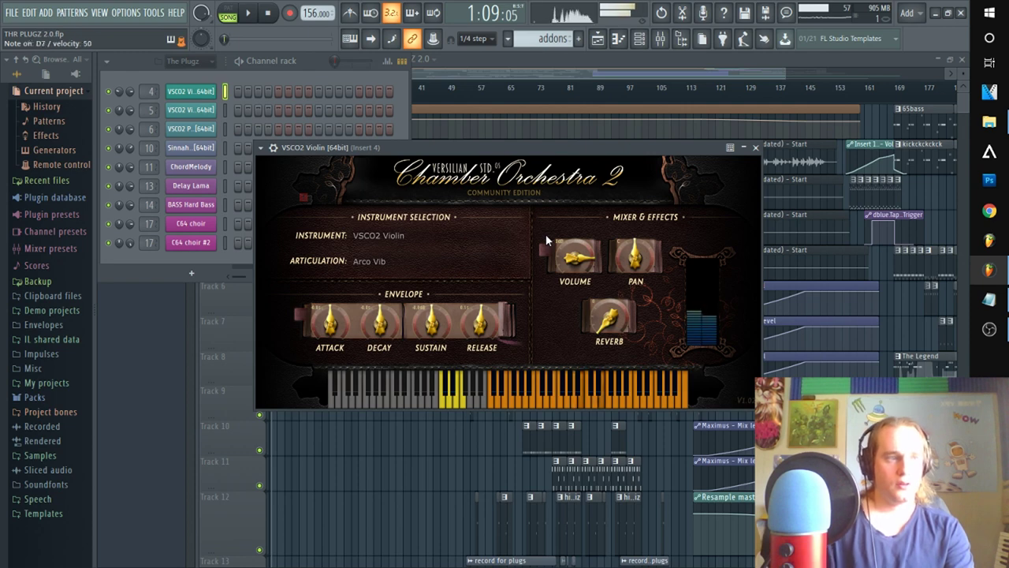
{"action": "left_click", "coordinate": [370, 236]}
{"action": "left_click", "coordinate": [347, 256]}
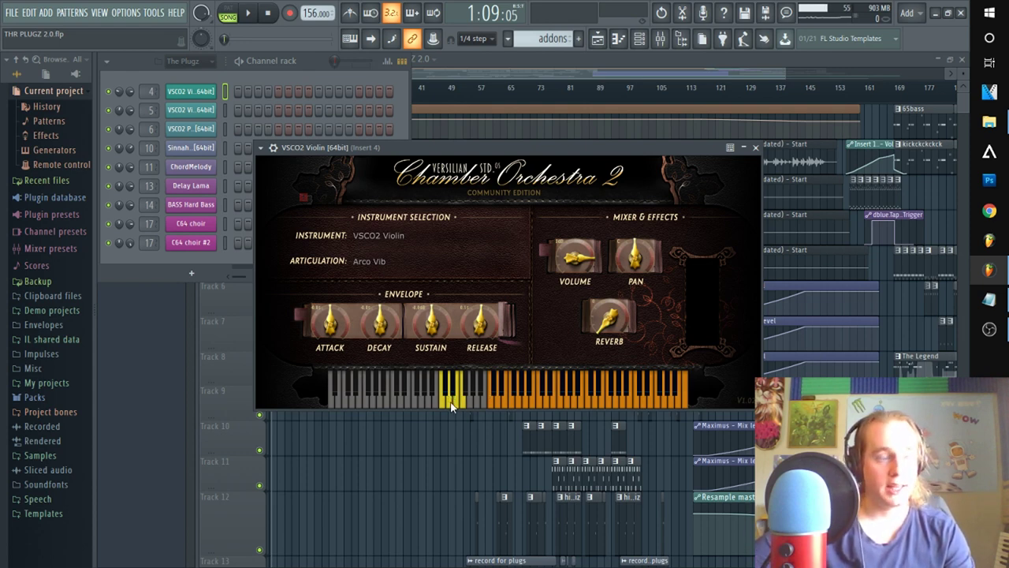
{"action": "left_click", "coordinate": [559, 400]}
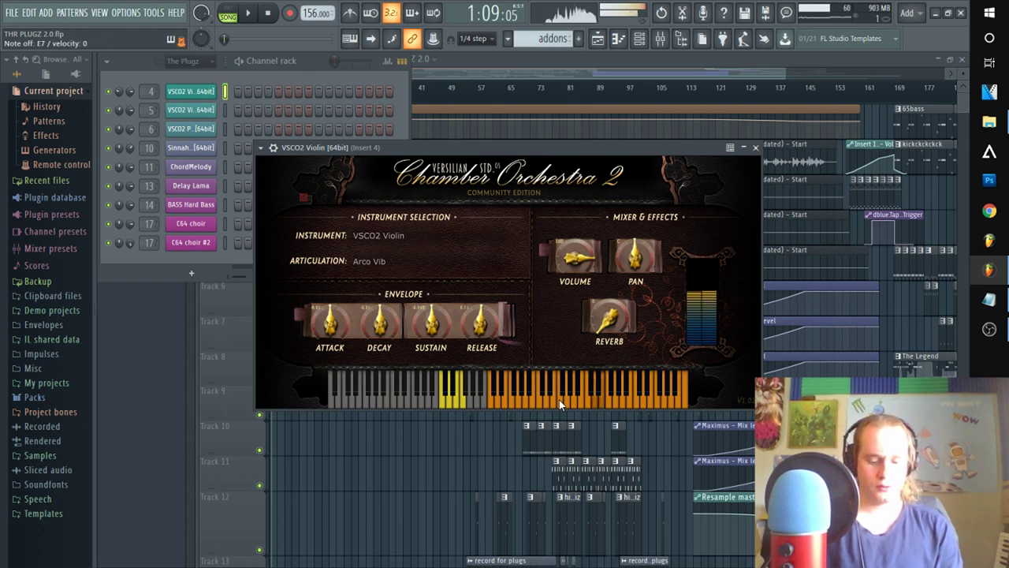
{"action": "left_click", "coordinate": [191, 111]}
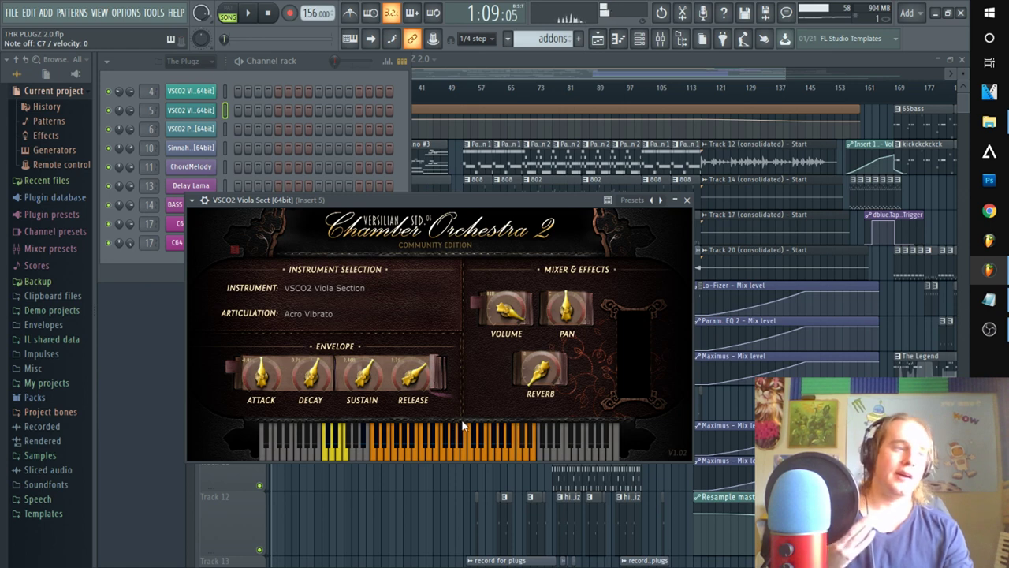
{"action": "left_click", "coordinate": [188, 130]}
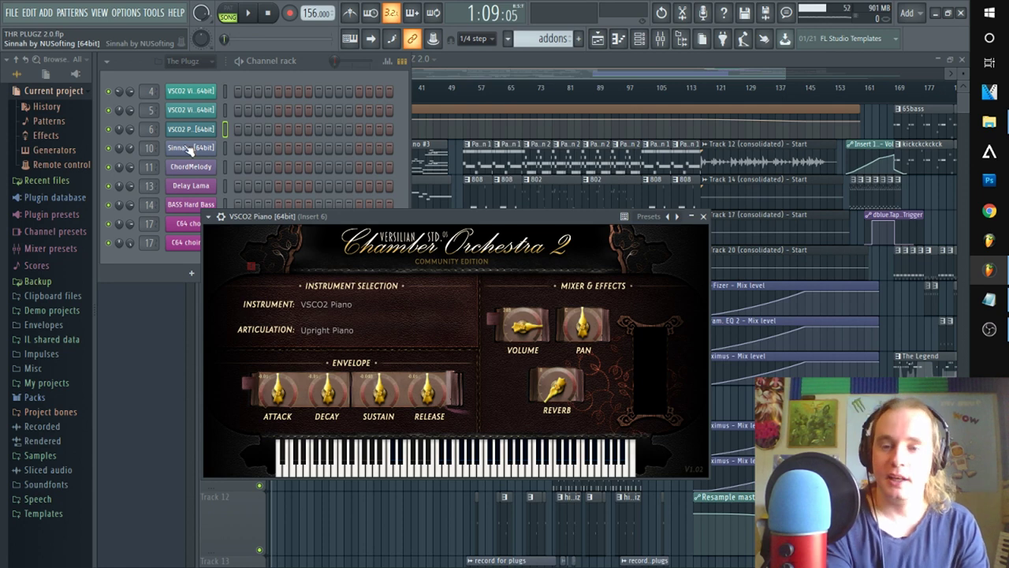
Open the Sinnah synth, browse its preset banks including Leads, and load the bs blacklines preset
{"action": "left_click", "coordinate": [189, 148]}
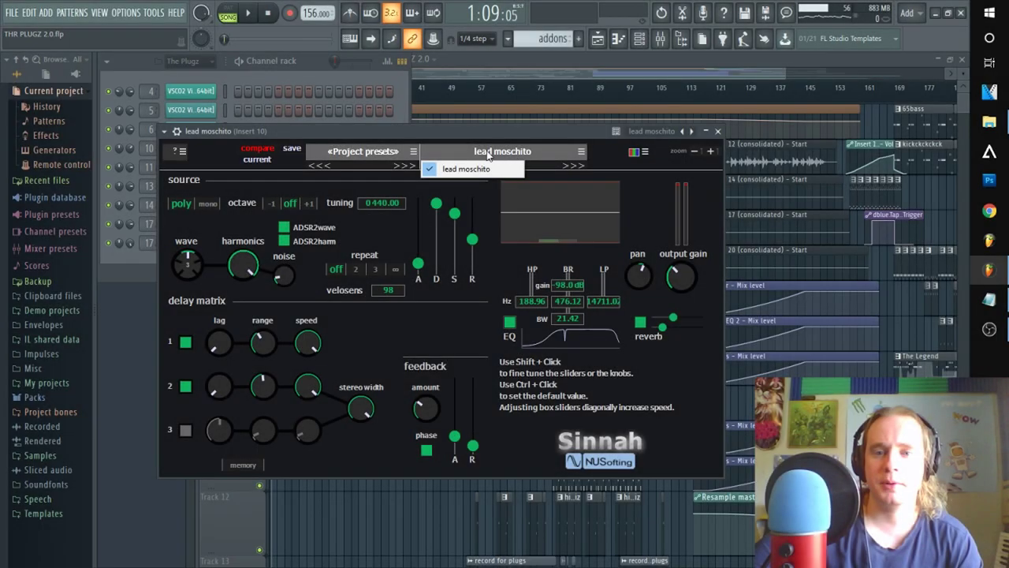
{"action": "left_click", "coordinate": [344, 152]}
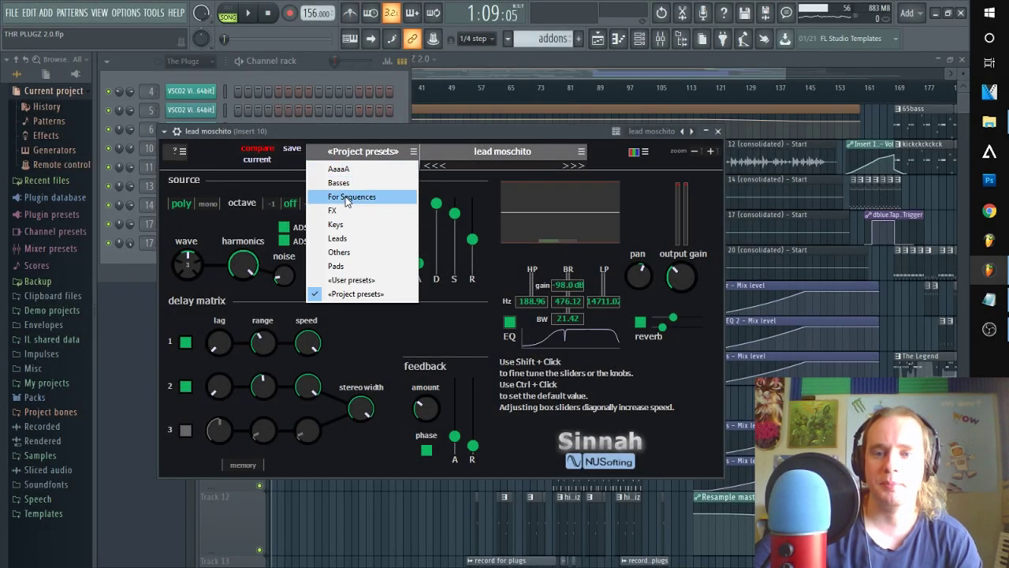
{"action": "left_click", "coordinate": [341, 239]}
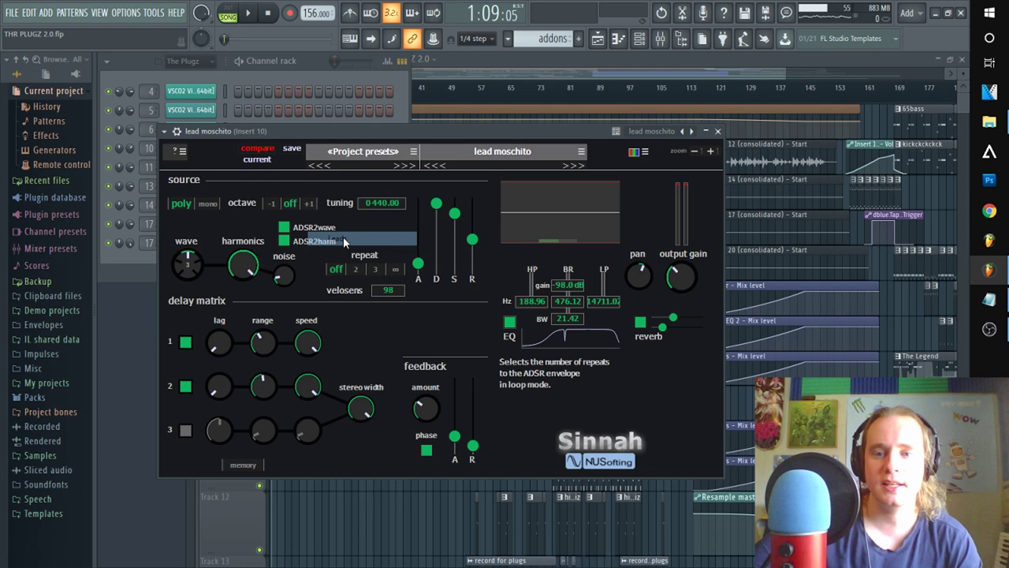
{"action": "left_click", "coordinate": [549, 148]}
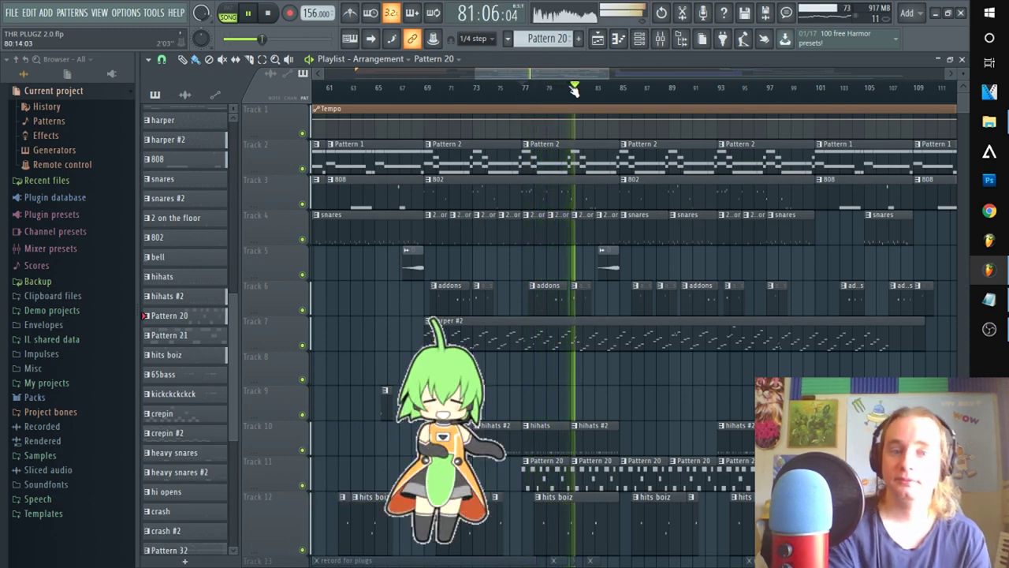
Stop playback and open the GTG MX2008 synth of the ChordMelody channel
{"action": "key", "text": "space"}
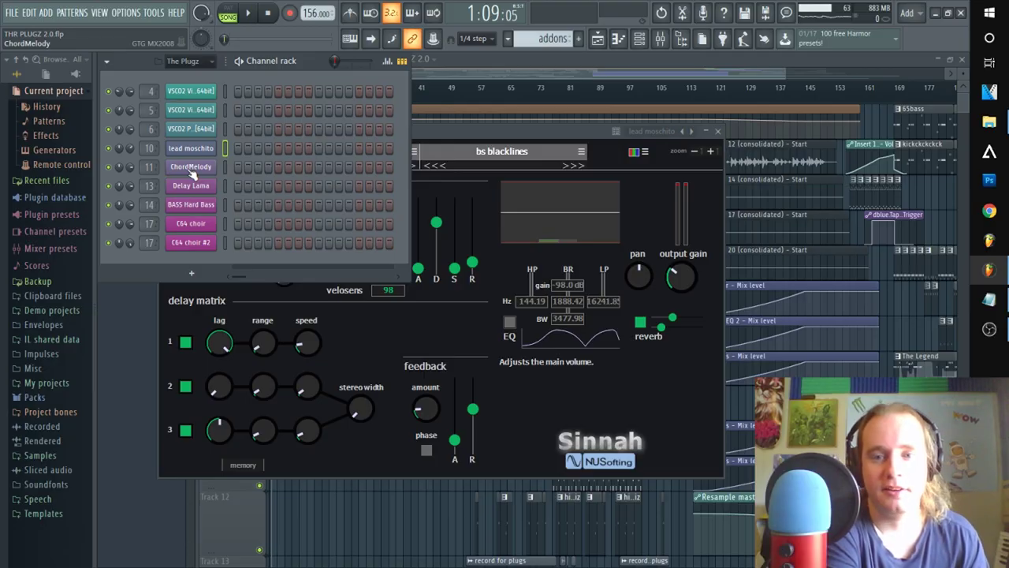
{"action": "left_click", "coordinate": [190, 167]}
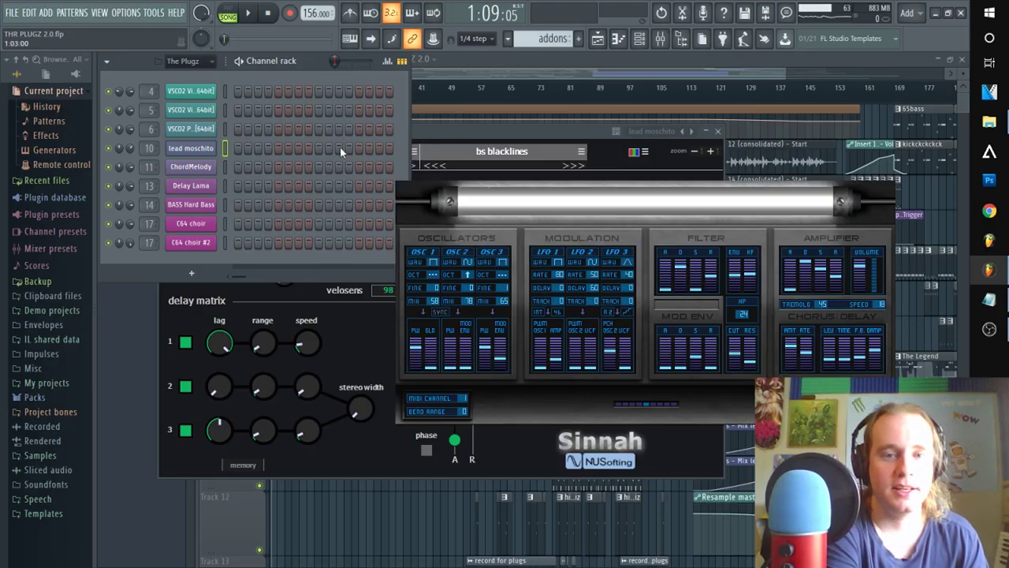
Reposition the ChordMelody channel's GTG MX synth window and load its Strings 1 and ParaGlide presets in turn
{"action": "left_click_drag", "start_coordinate": [590, 167], "coordinate": [524, 150]}
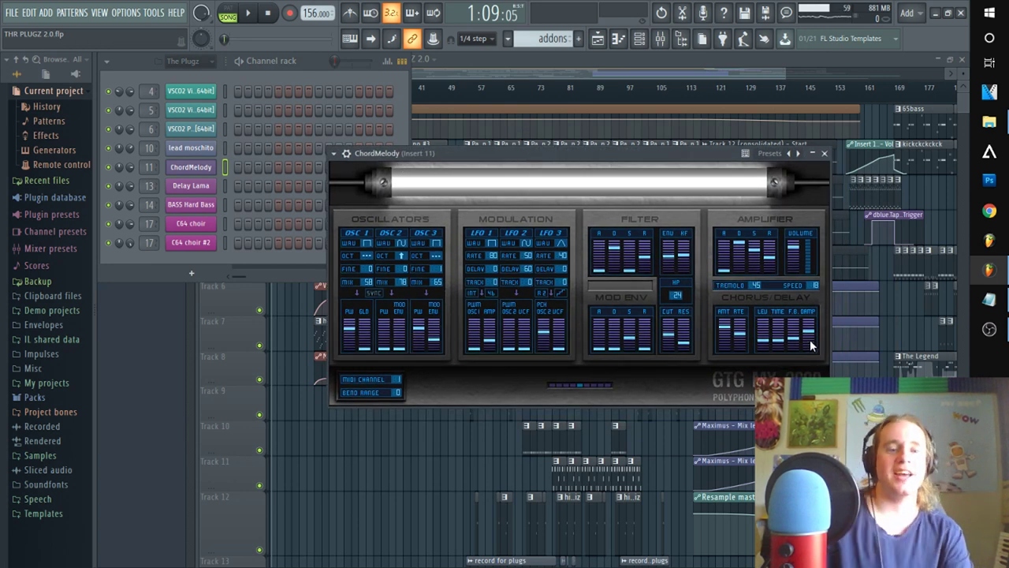
{"action": "left_click", "coordinate": [795, 153]}
{"action": "left_click", "coordinate": [828, 154]}
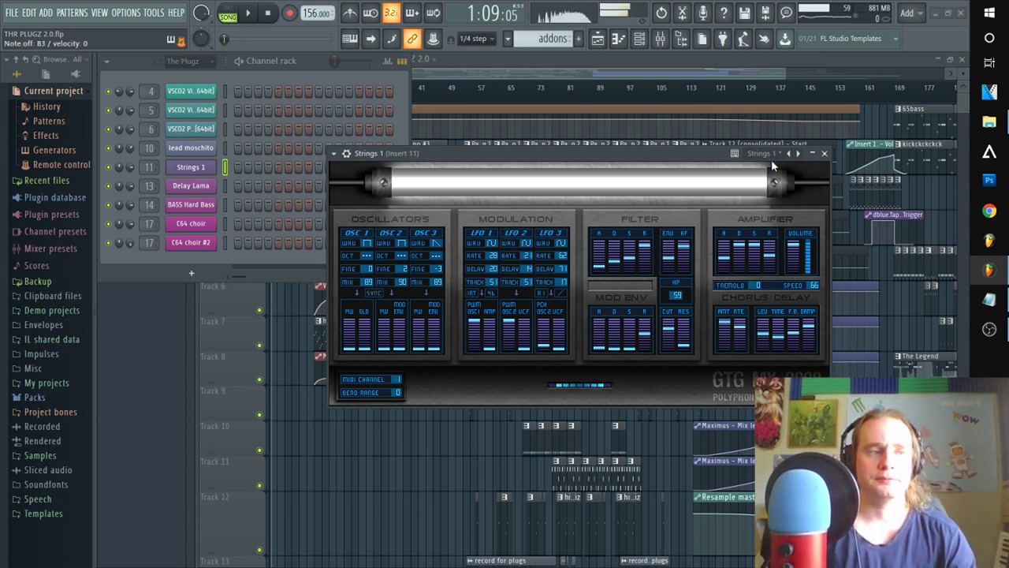
{"action": "left_click", "coordinate": [790, 155]}
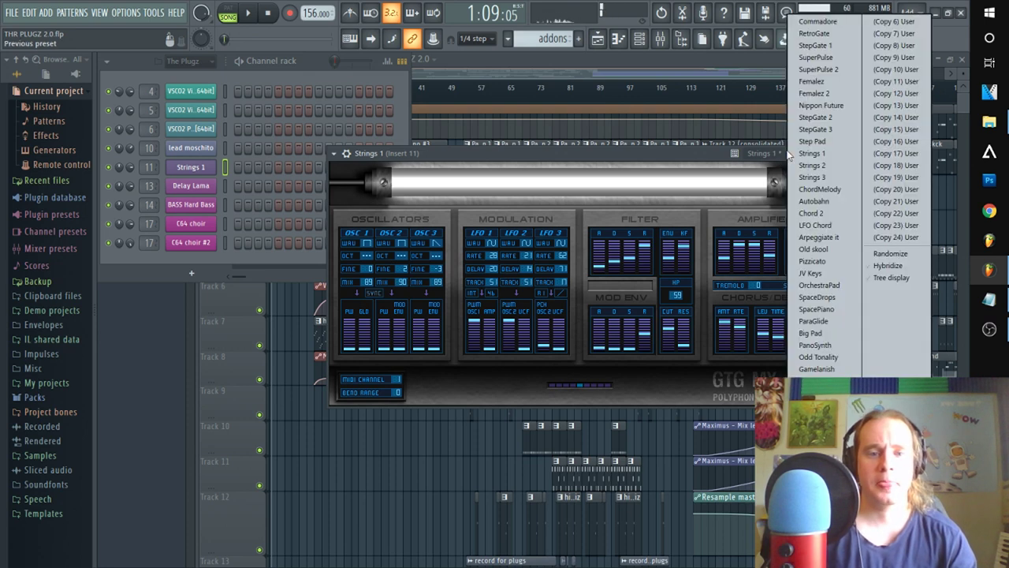
{"action": "left_click", "coordinate": [812, 320]}
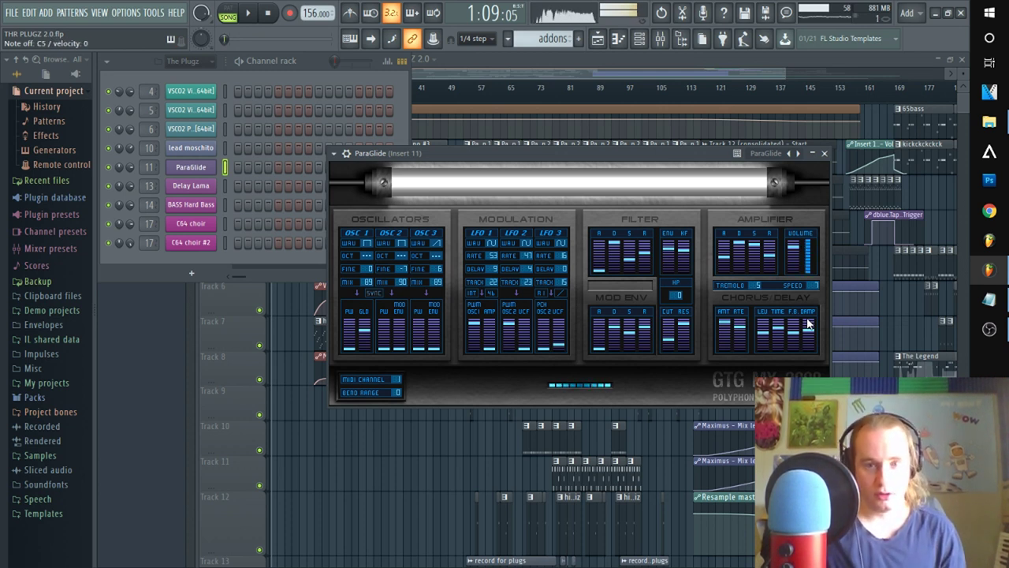
Open the Basic 65 synth and load the ARP Cheap Chord Toolbox, LEAD Ear Pierce, ARP Steelio and BASS Slow Bad Bass PWM presets in turn
{"action": "left_click", "coordinate": [190, 206]}
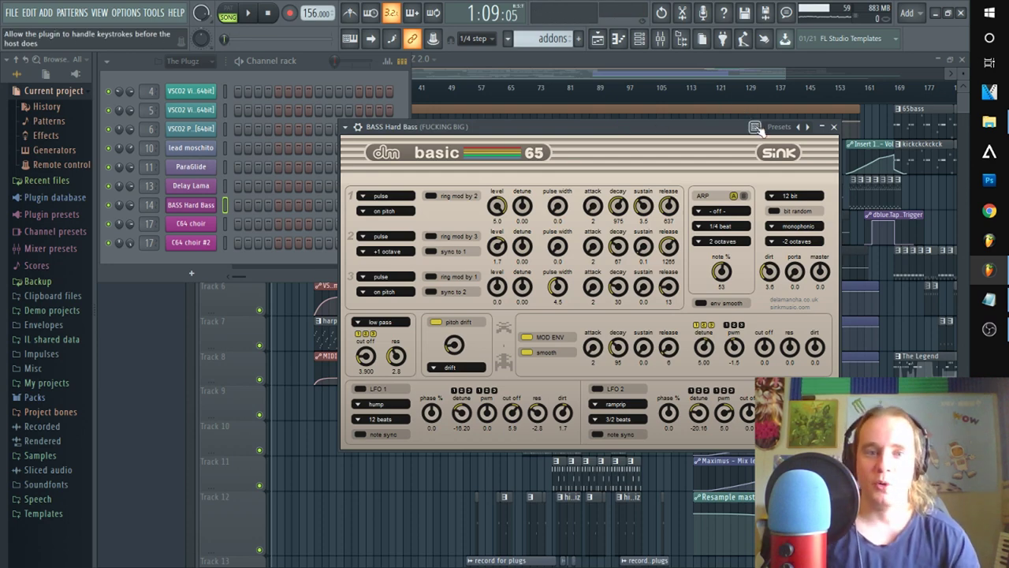
{"action": "right_click", "coordinate": [808, 128]}
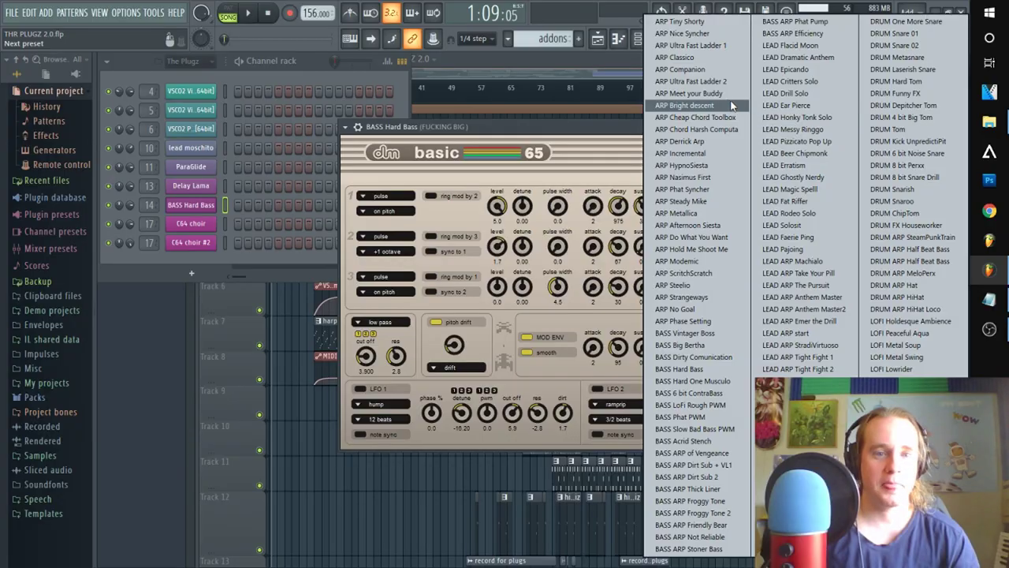
{"action": "left_click", "coordinate": [706, 117]}
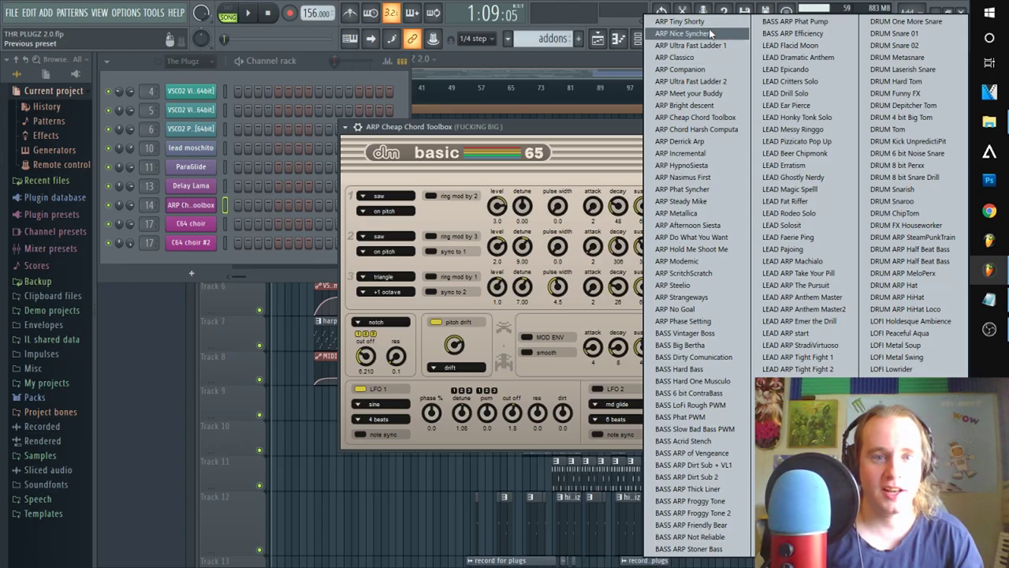
{"action": "left_click", "coordinate": [707, 27]}
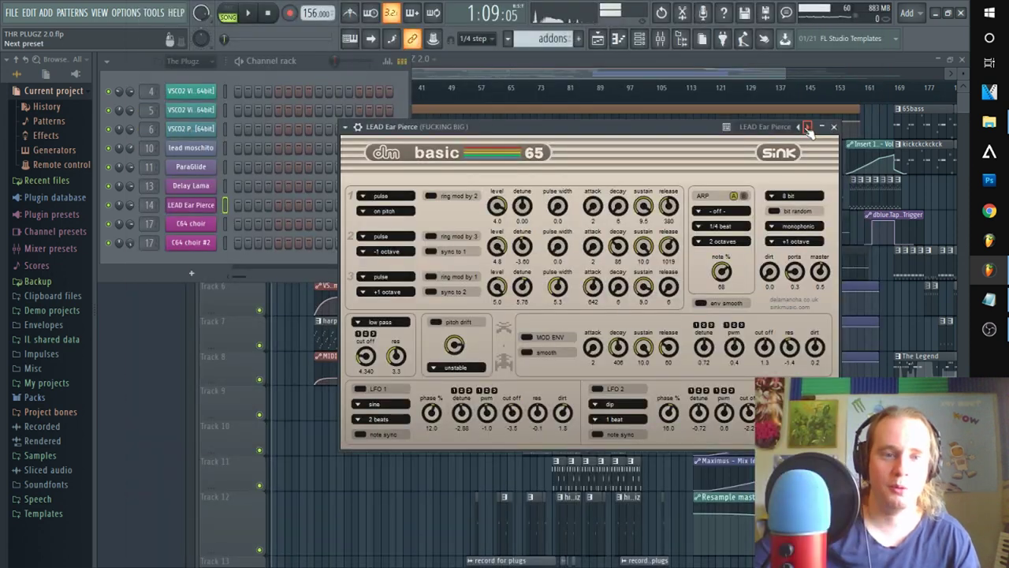
{"action": "right_click", "coordinate": [810, 127]}
{"action": "left_click", "coordinate": [710, 285]}
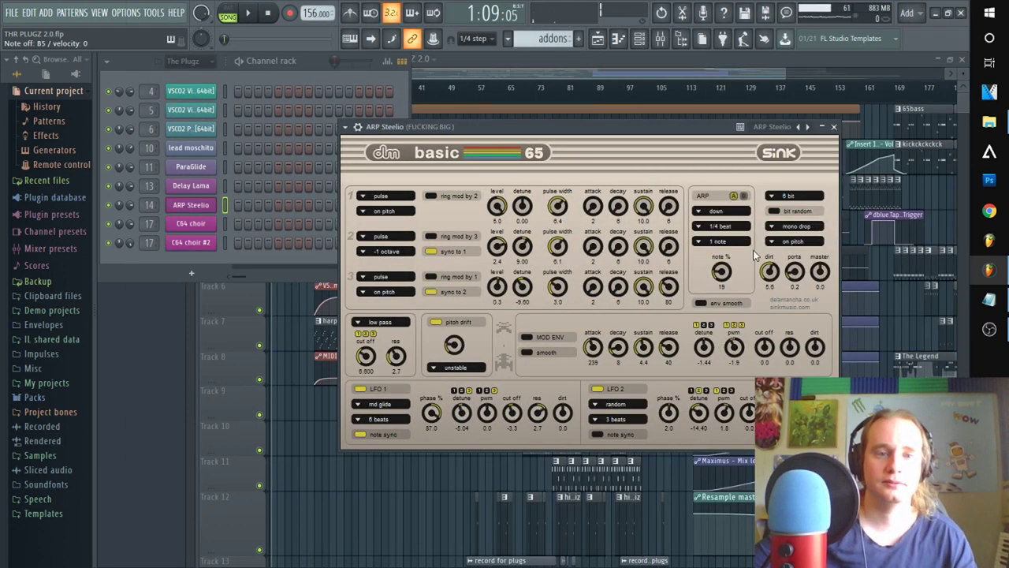
{"action": "left_click", "coordinate": [817, 128]}
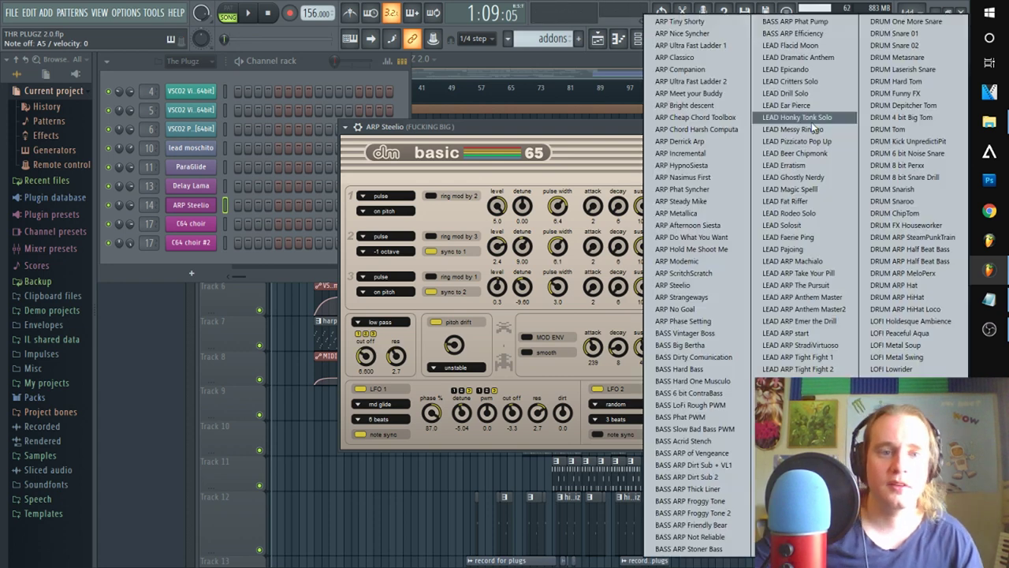
{"action": "left_click", "coordinate": [706, 437]}
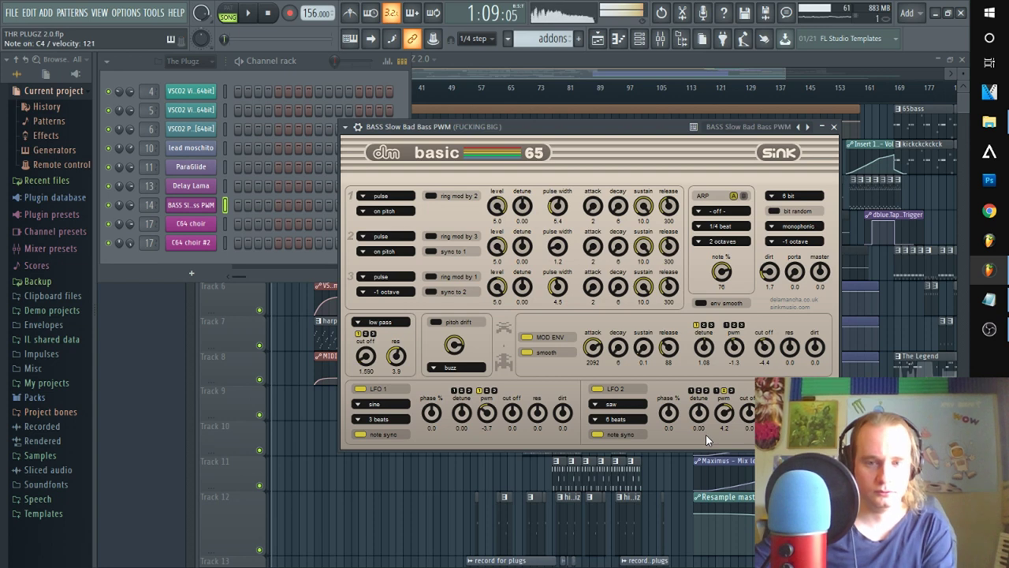
Open the C64 choir channel's Basic 64 synth, and open the Delay Lama plugin to adjust one of its knobs
{"action": "left_click", "coordinate": [189, 227]}
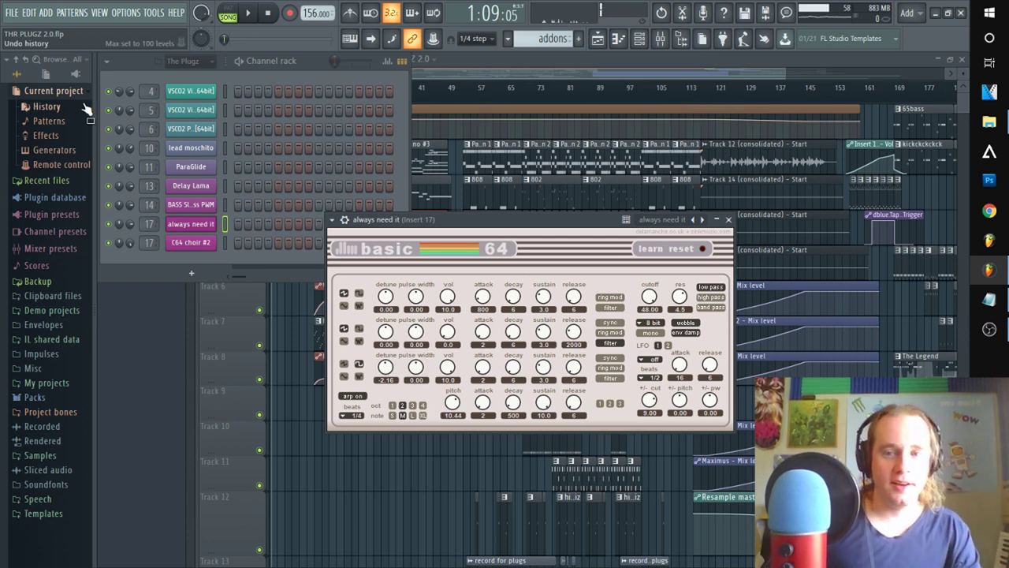
{"action": "left_click", "coordinate": [189, 188]}
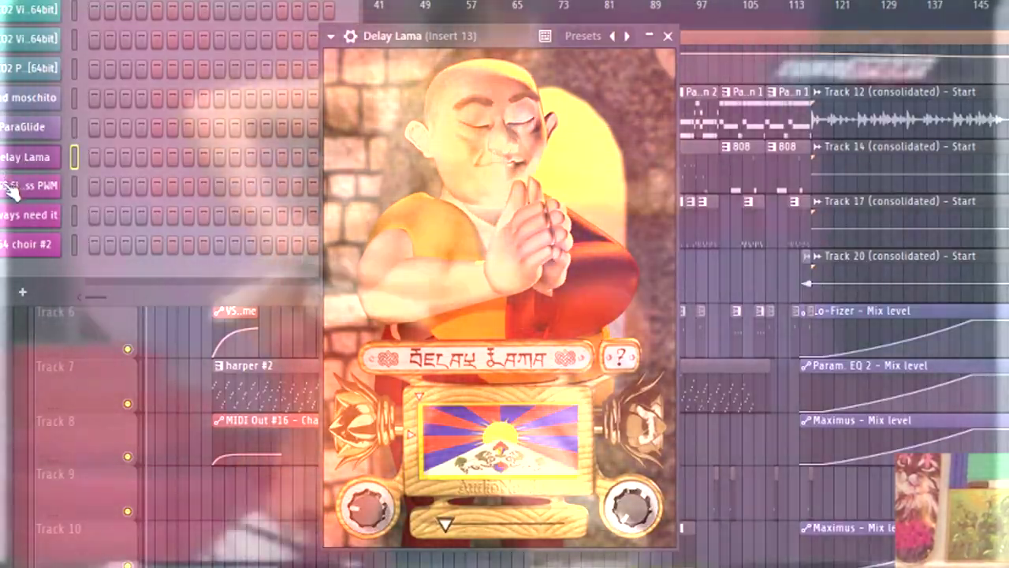
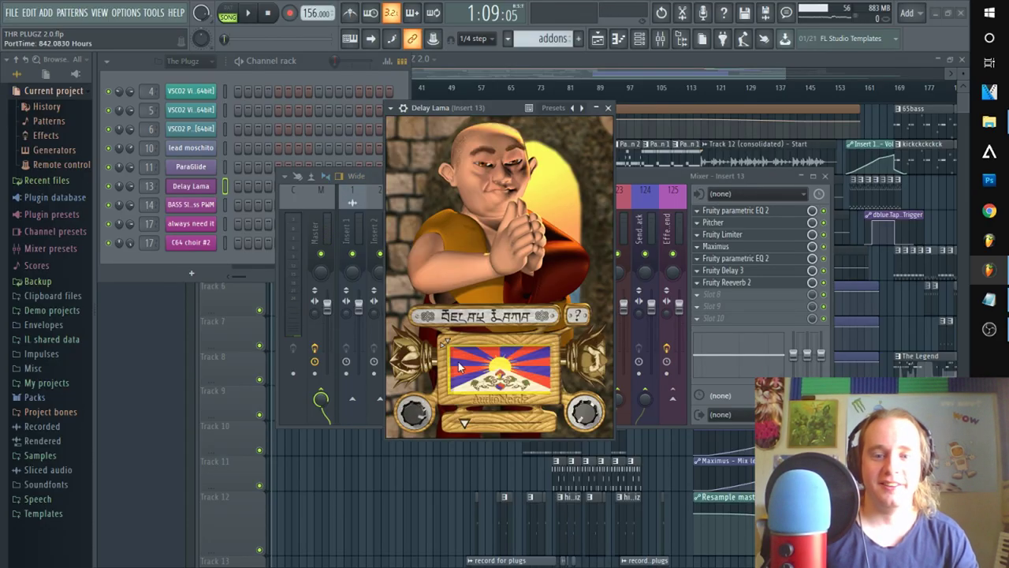
{"action": "left_click_drag", "start_coordinate": [575, 418], "coordinate": [585, 404]}
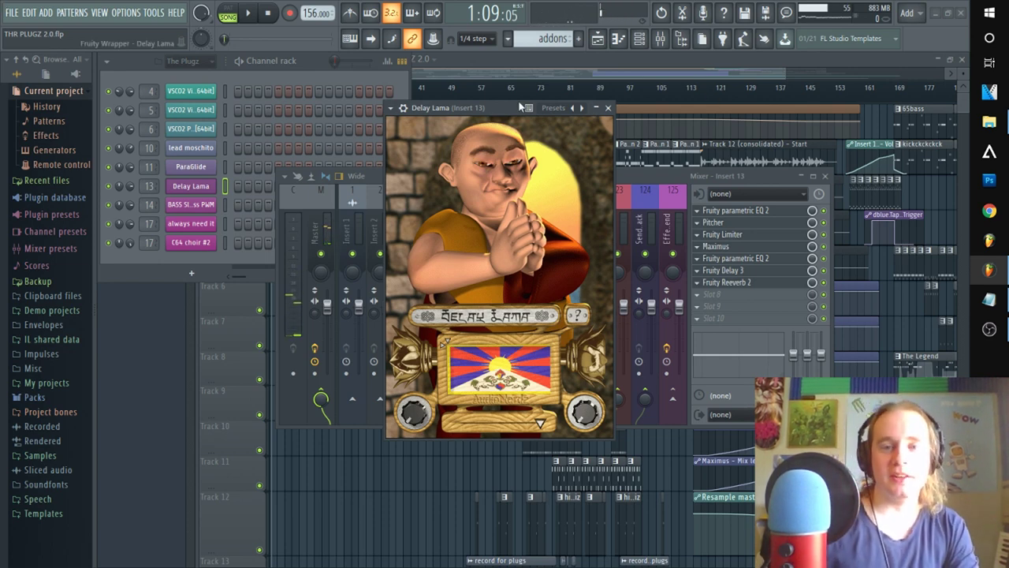
Widen the browser, expand Delay Lama among the current project's generators, and link its PortTime parameter to a controller
{"action": "left_click", "coordinate": [41, 150]}
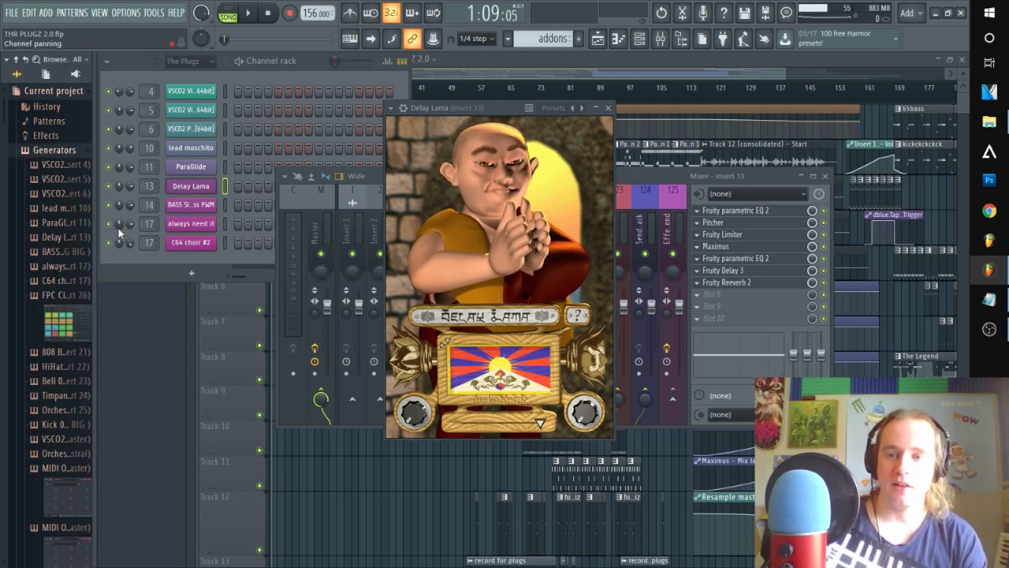
{"action": "left_click_drag", "start_coordinate": [95, 222], "coordinate": [138, 223]}
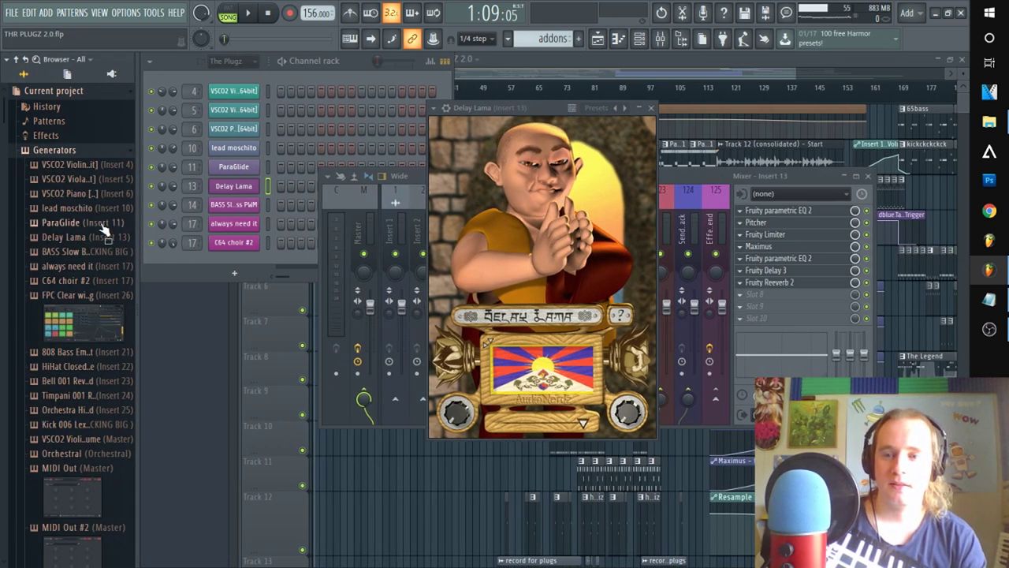
{"action": "left_click", "coordinate": [61, 238]}
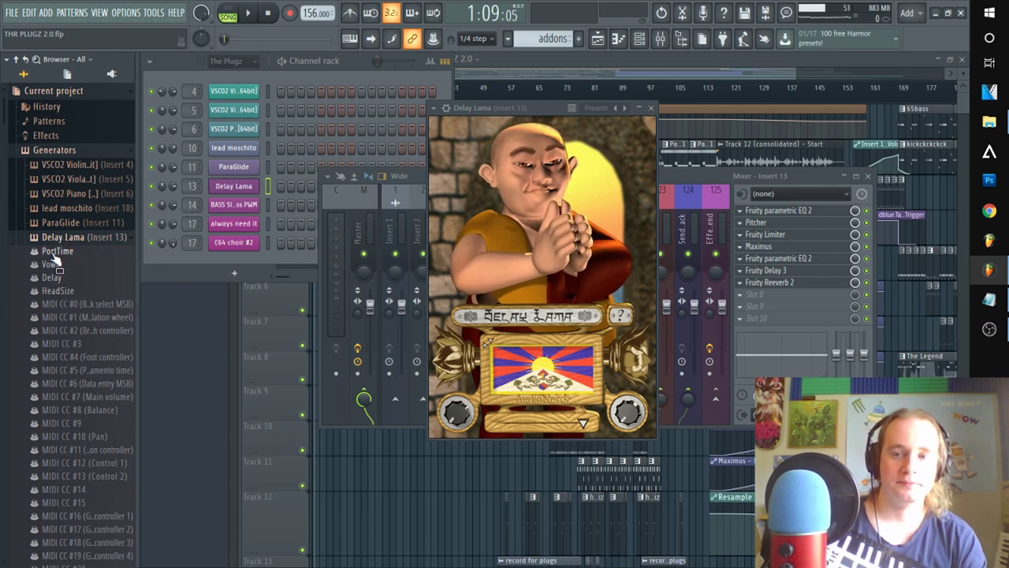
{"action": "right_click", "coordinate": [56, 252]}
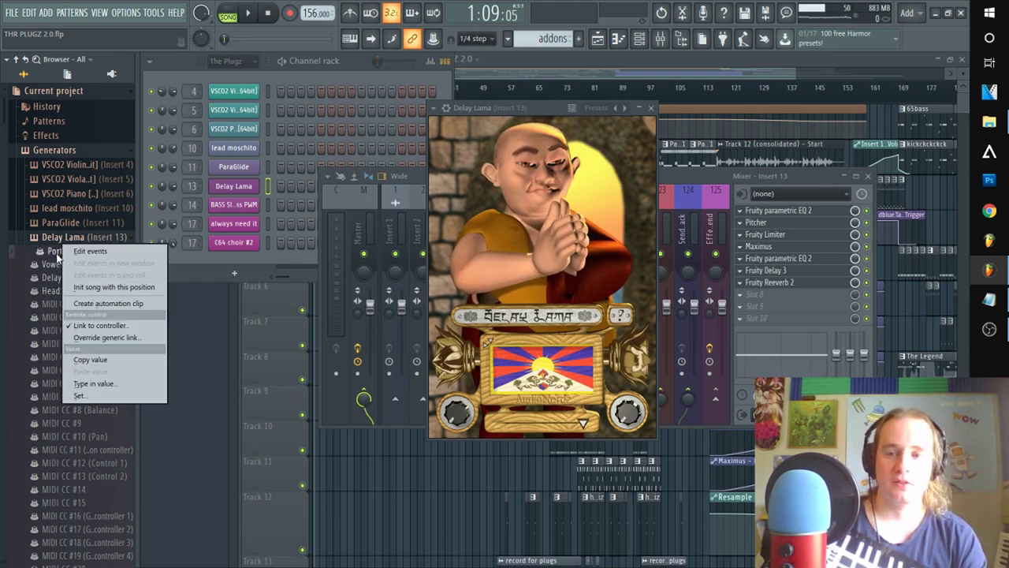
{"action": "left_click", "coordinate": [92, 325]}
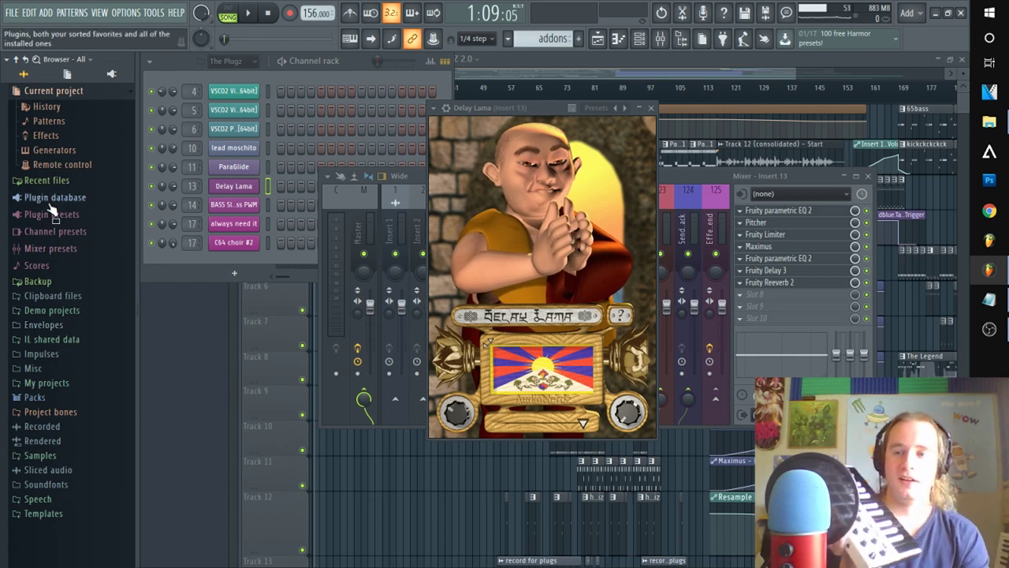
Link Delay Lama's Vowel parameter to a controller from the current project's generators
{"action": "left_click", "coordinate": [41, 150]}
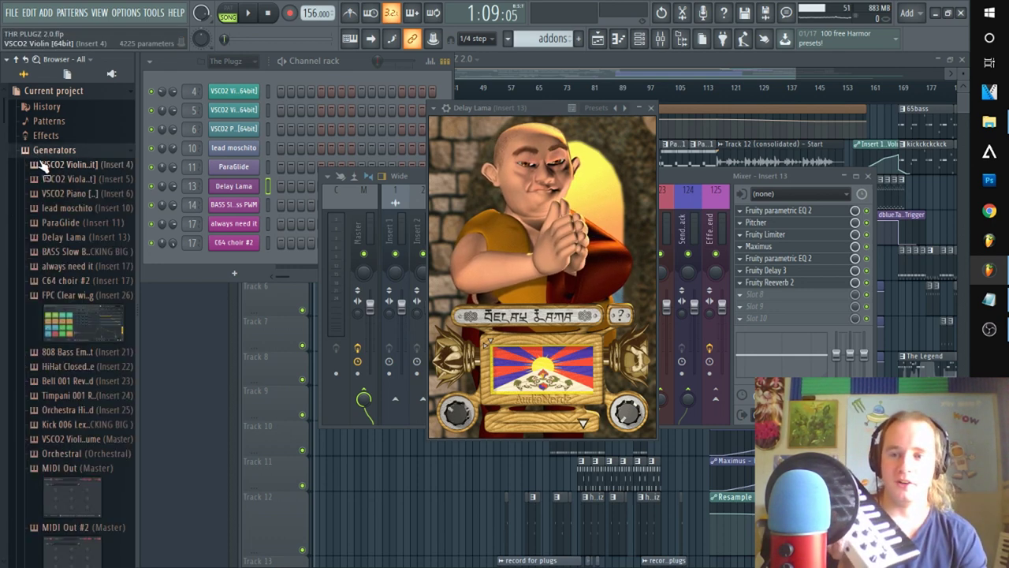
{"action": "left_click", "coordinate": [59, 237]}
{"action": "right_click", "coordinate": [60, 268]}
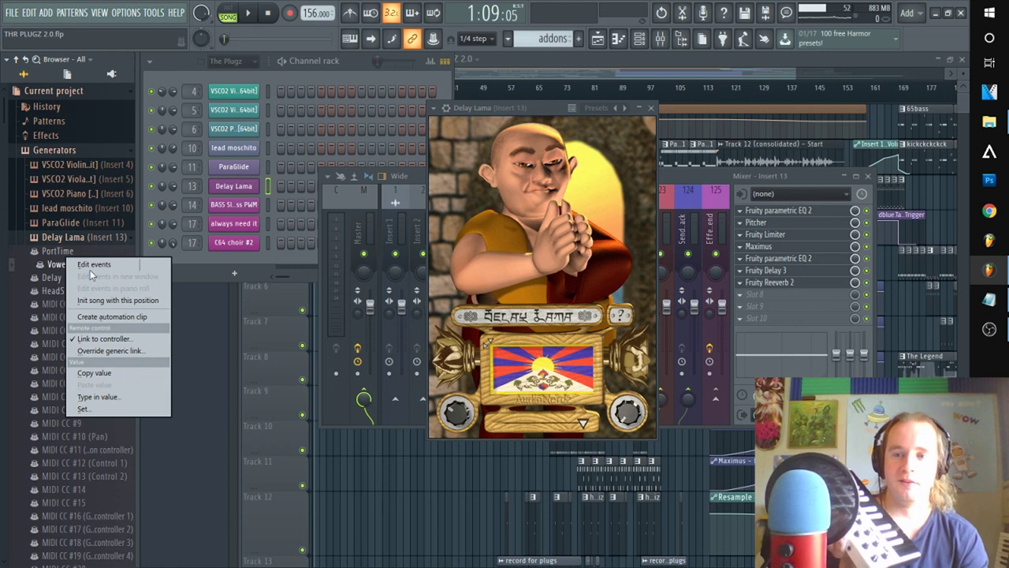
{"action": "left_click", "coordinate": [113, 340]}
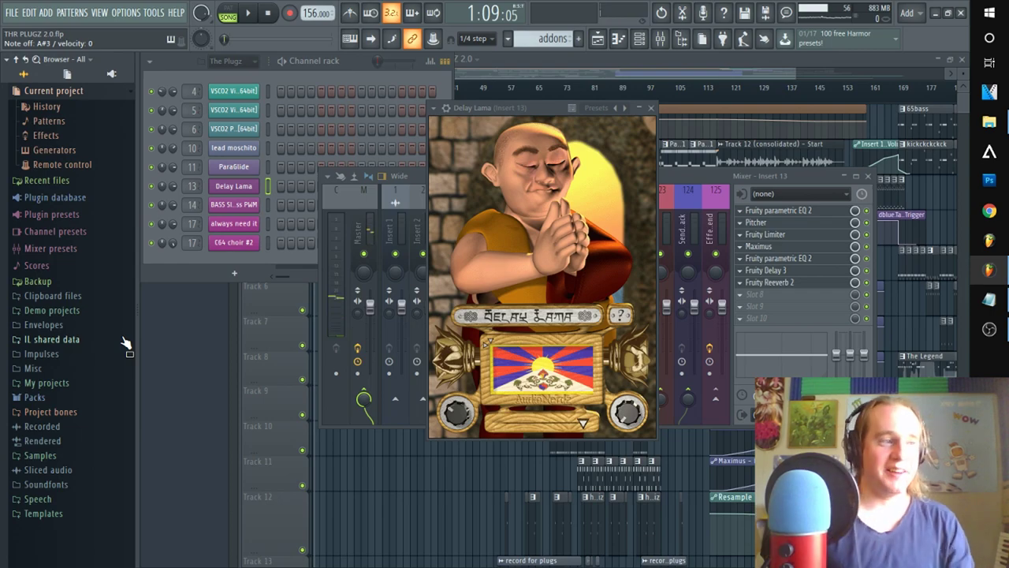
Close FL Studio and reopen it with the recent THR PLUGZ 2.0 project
{"action": "left_click", "coordinate": [960, 13]}
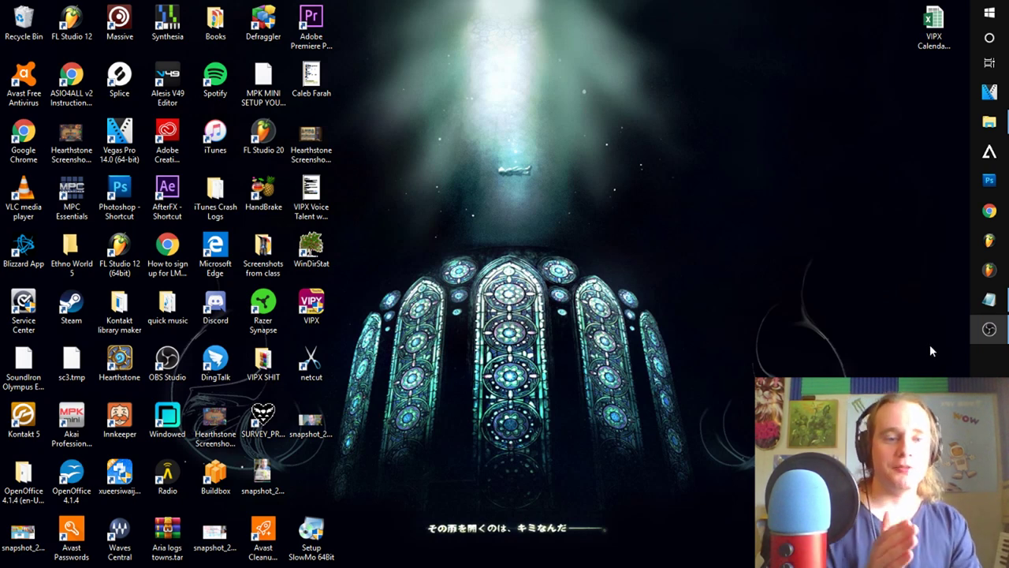
{"action": "left_click_drag", "start_coordinate": [983, 267], "coordinate": [788, 268]}
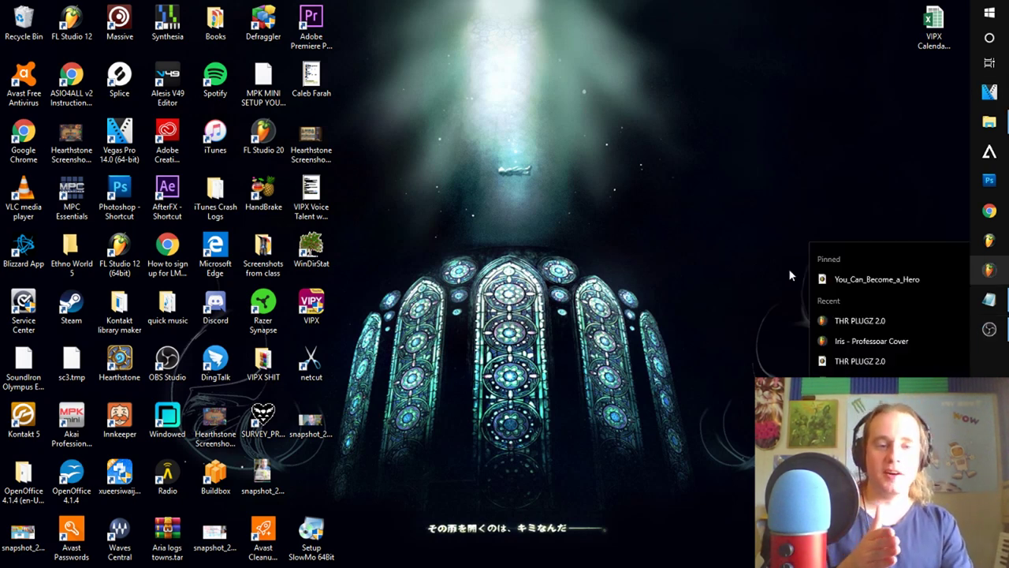
{"action": "left_click", "coordinate": [838, 323]}
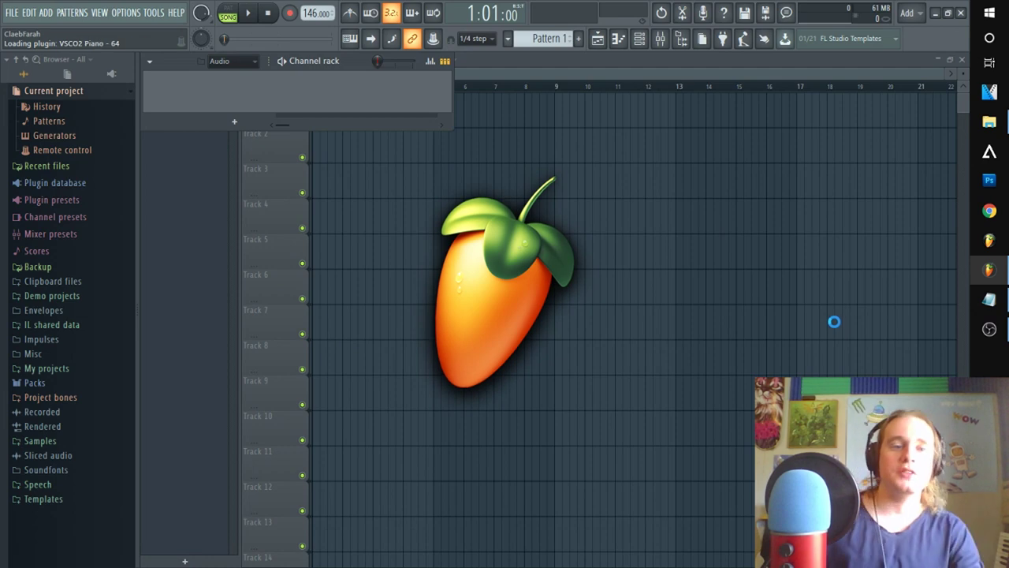
Switch to File Explorer, reposition its window, and browse the sound files in the "random shit" folder inside Samples
{"action": "left_click", "coordinate": [990, 122]}
{"action": "left_click_drag", "start_coordinate": [522, 121], "coordinate": [1008, 112]}
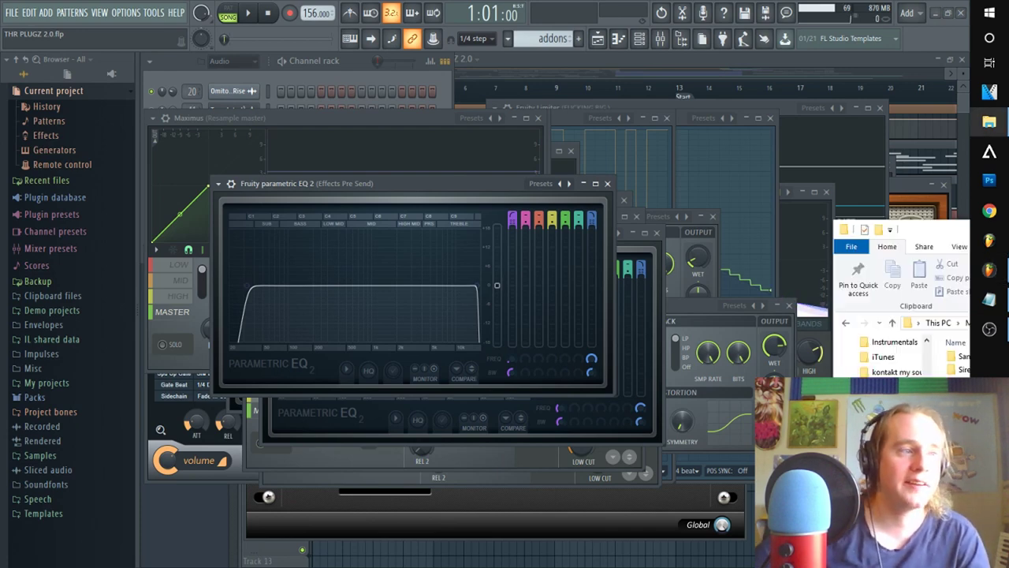
{"action": "left_click_drag", "start_coordinate": [1008, 235], "coordinate": [477, 150]}
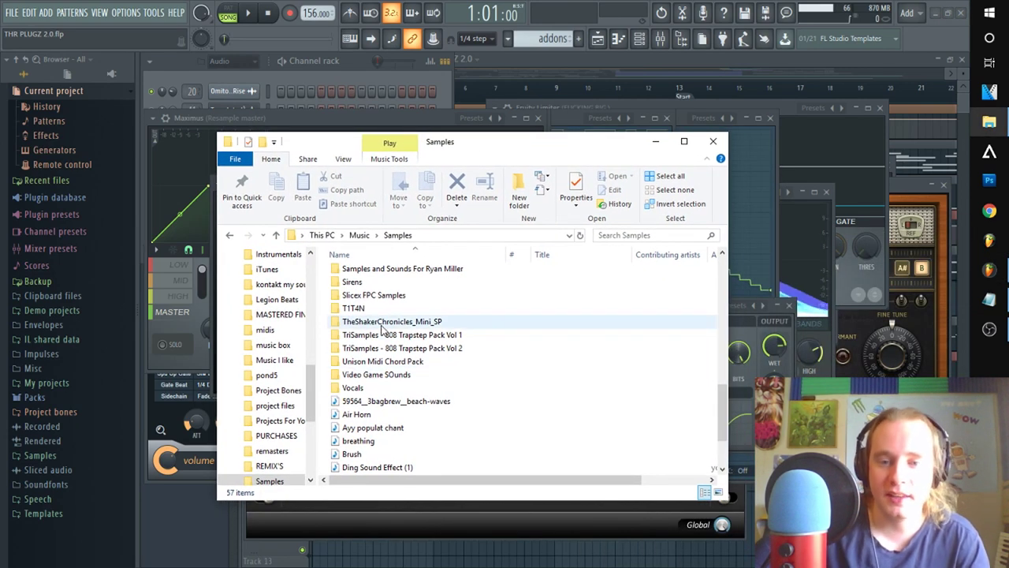
{"action": "scroll", "coordinate": [379, 323], "scroll_direction": "up", "scroll_amount": 1}
{"action": "double_click", "coordinate": [365, 283]}
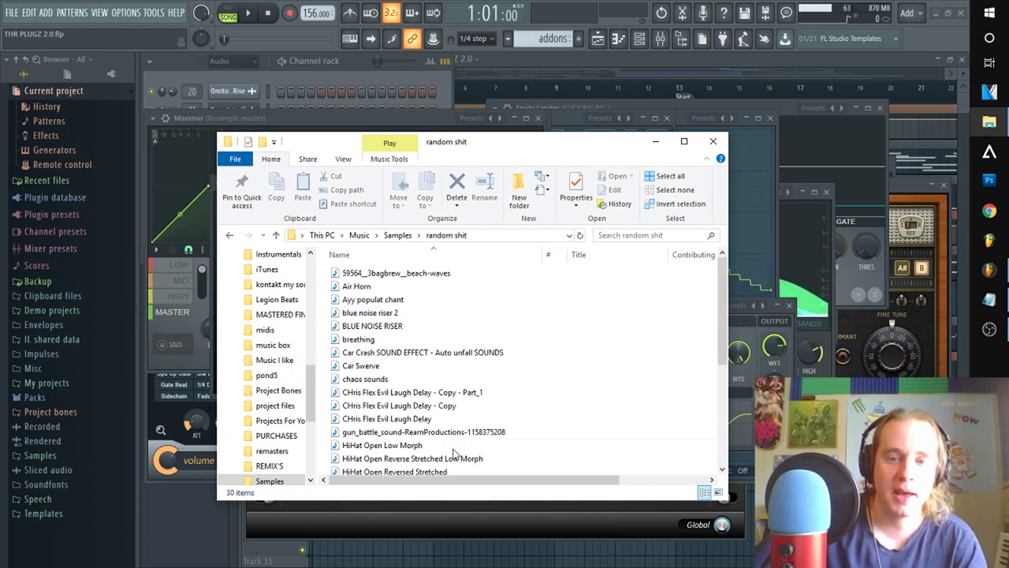
{"action": "scroll", "coordinate": [418, 410], "scroll_direction": "down", "scroll_amount": 5}
{"action": "scroll", "coordinate": [400, 392], "scroll_direction": "up", "scroll_amount": 5}
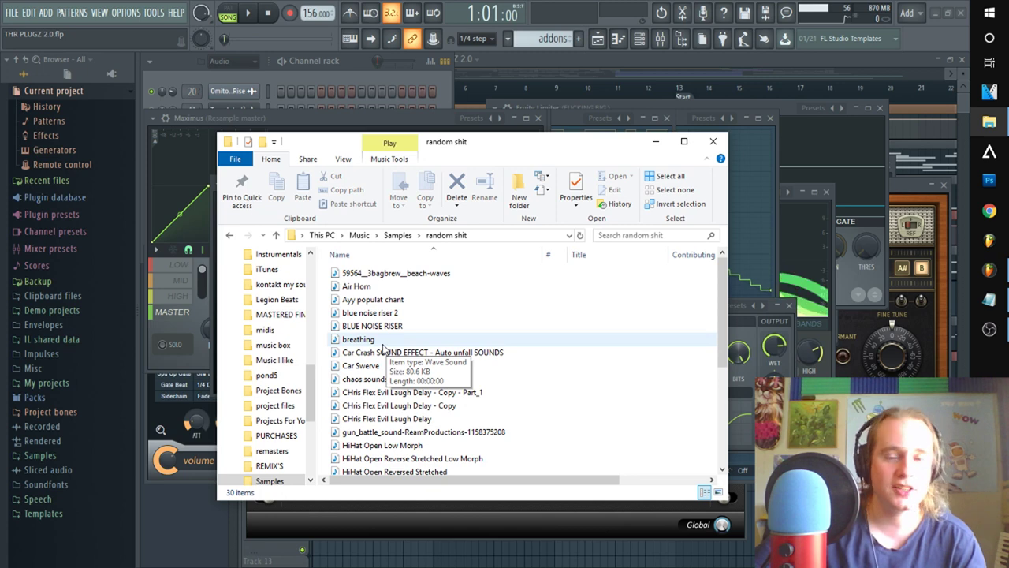
Switch to FL Studio, show the FPC and Perc. channel group, and audition FPC's Ayy populat chant, OOT_Night_Crow, HiHat Open 002 and breathing pads
{"action": "left_click", "coordinate": [317, 75]}
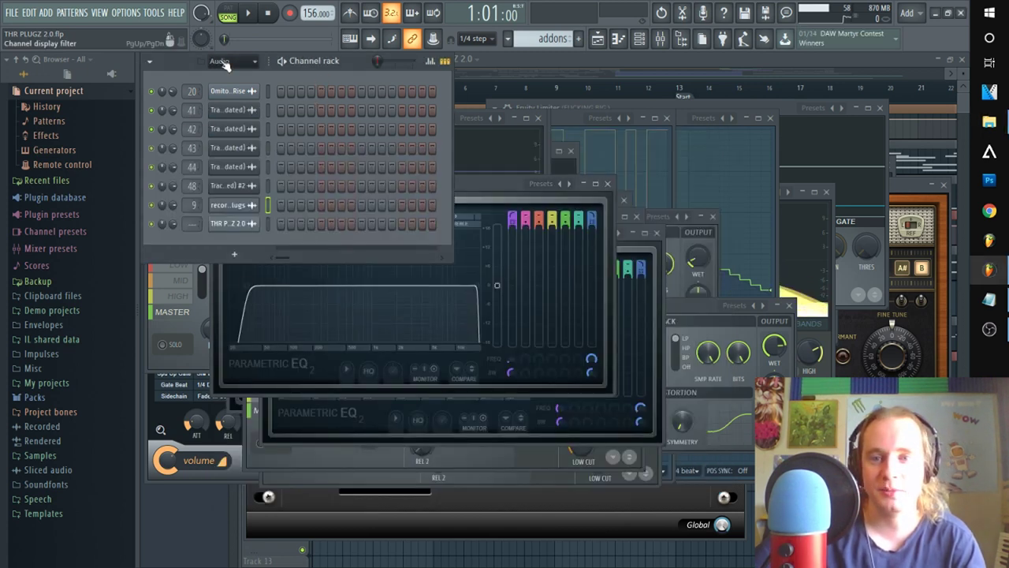
{"action": "left_click", "coordinate": [224, 63]}
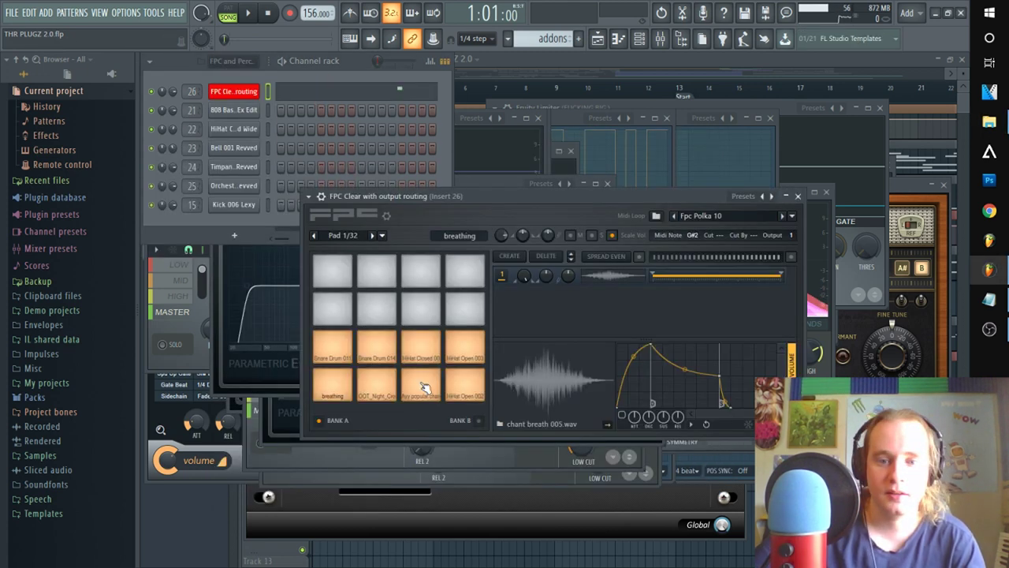
{"action": "left_click", "coordinate": [422, 384]}
{"action": "left_click", "coordinate": [423, 384]}
{"action": "left_click", "coordinate": [422, 384]}
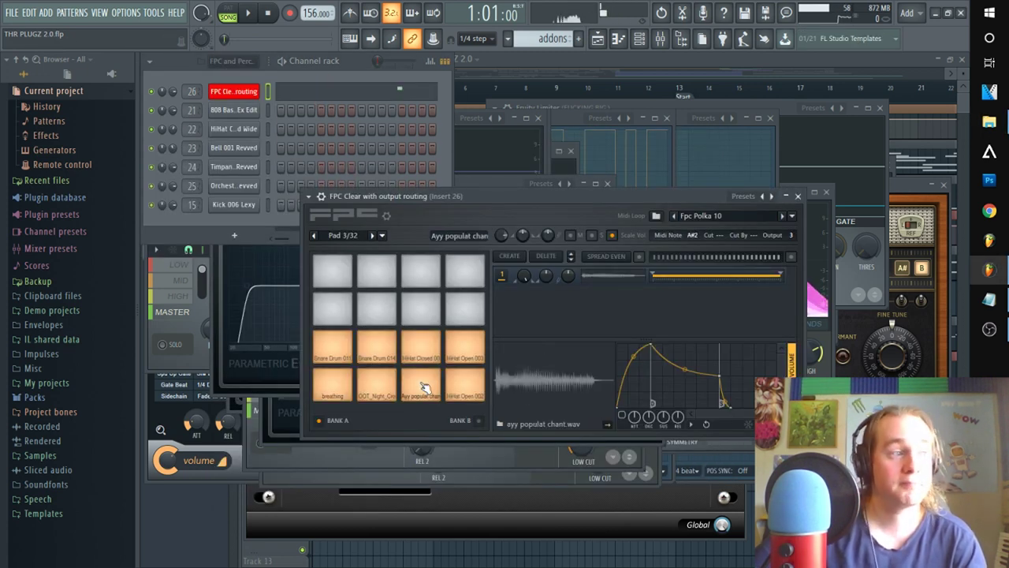
{"action": "left_click", "coordinate": [379, 387]}
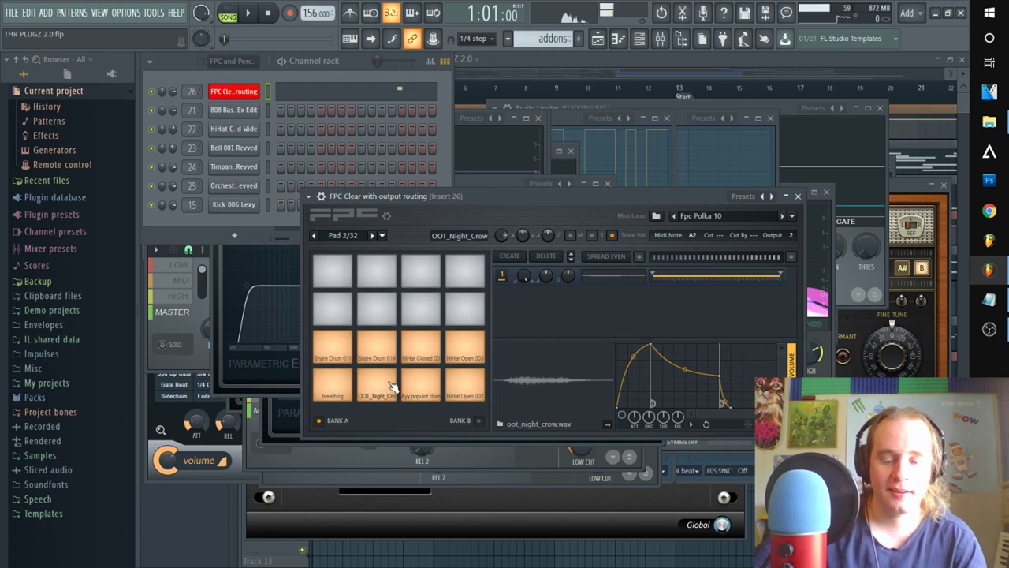
{"action": "left_click", "coordinate": [468, 383]}
{"action": "left_click", "coordinate": [338, 384]}
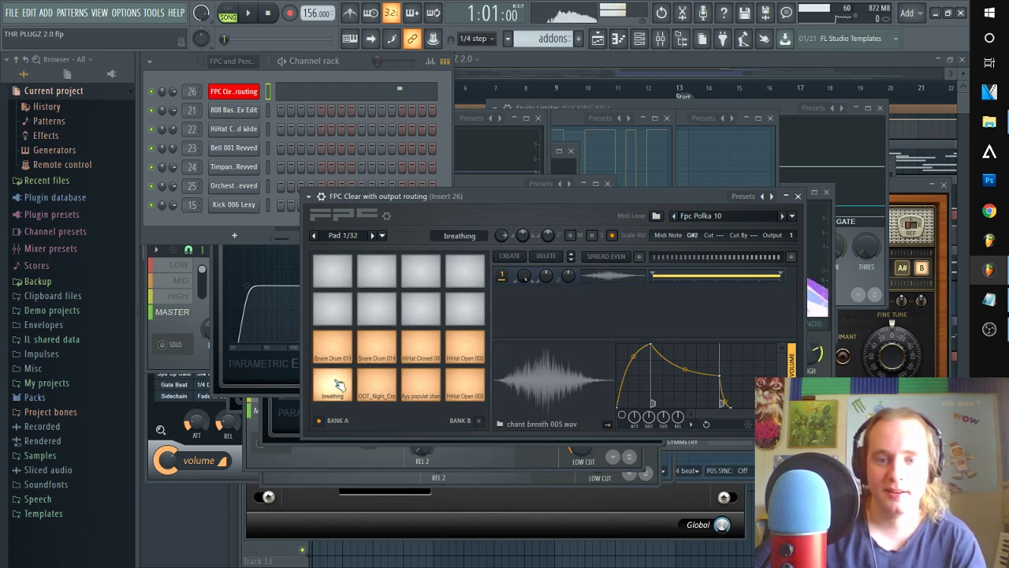
Switch to File Explorer and view the contents of the TriSamples - 808 Trapstep Pack Vol 1 folder inside Samples
{"action": "left_click", "coordinate": [989, 122]}
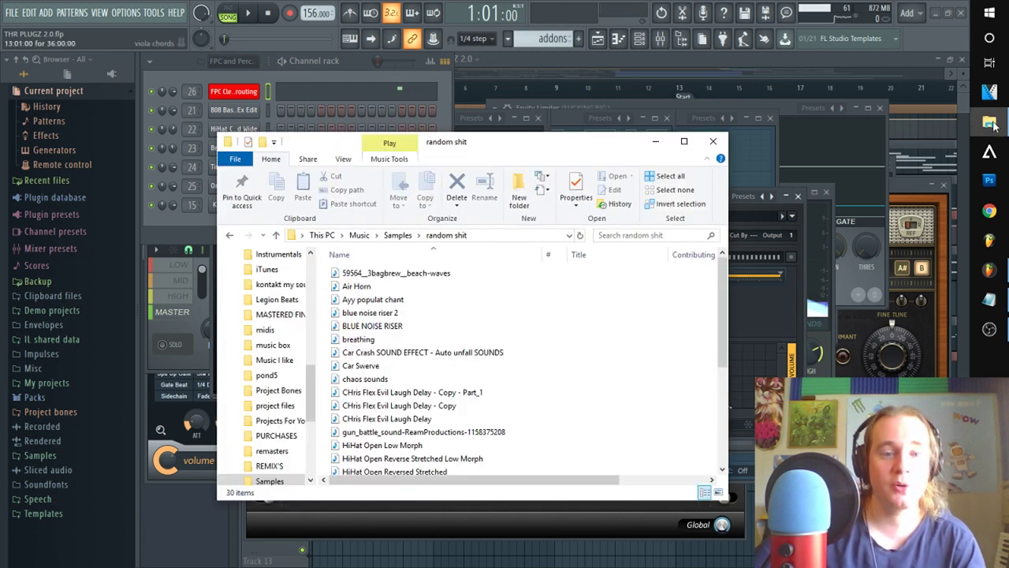
{"action": "left_click", "coordinate": [398, 235]}
{"action": "scroll", "coordinate": [394, 346], "scroll_direction": "down", "scroll_amount": 3}
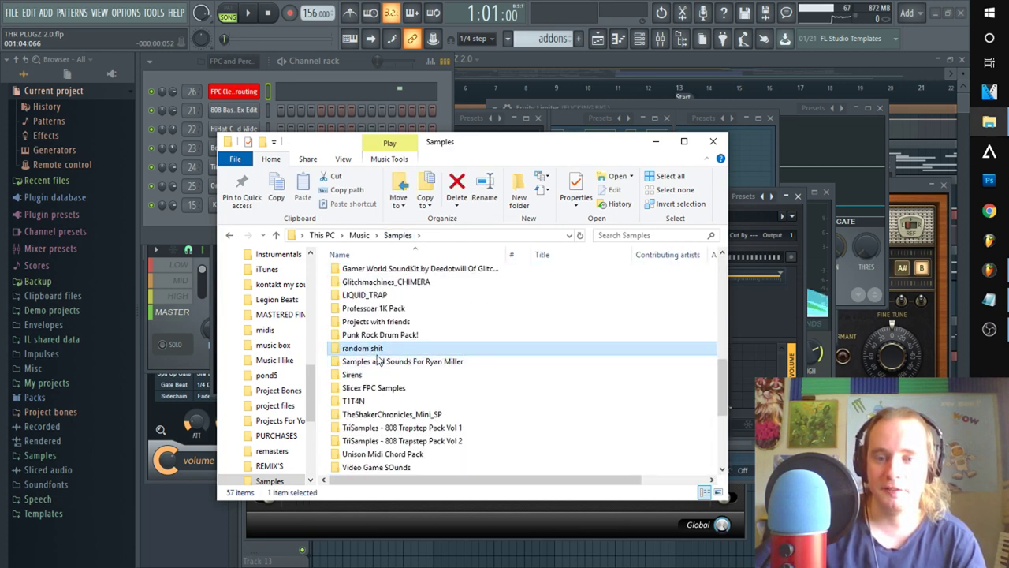
{"action": "left_click", "coordinate": [377, 427]}
{"action": "scroll", "coordinate": [394, 430], "scroll_direction": "down", "scroll_amount": 1}
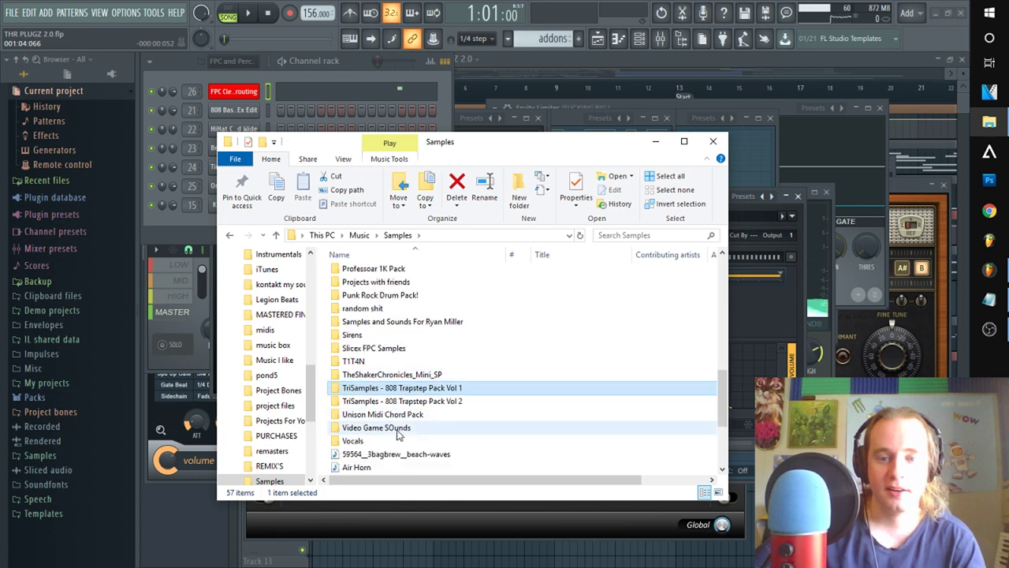
{"action": "left_click", "coordinate": [382, 403]}
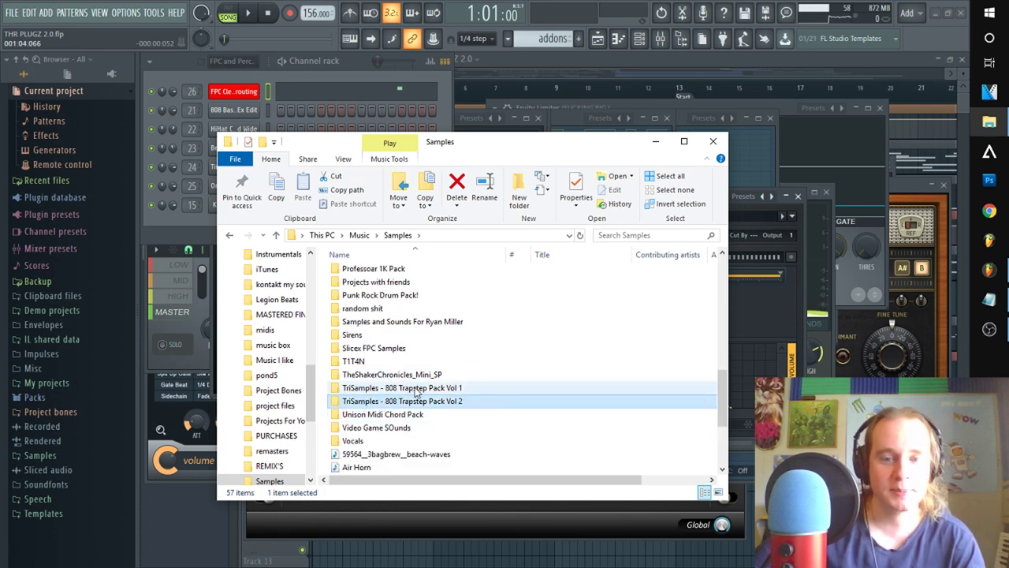
{"action": "double_click", "coordinate": [432, 390]}
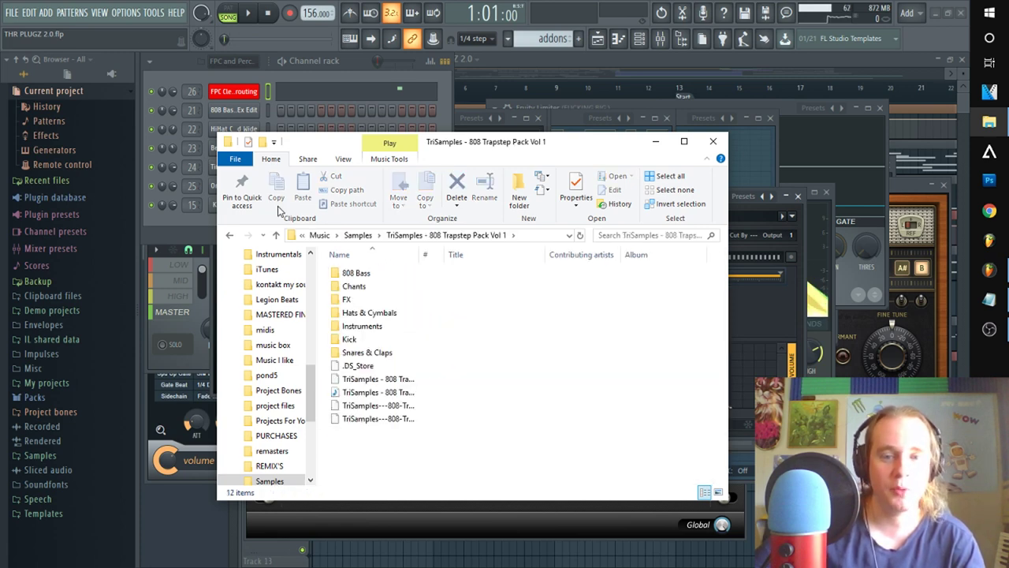
{"action": "left_click", "coordinate": [230, 235]}
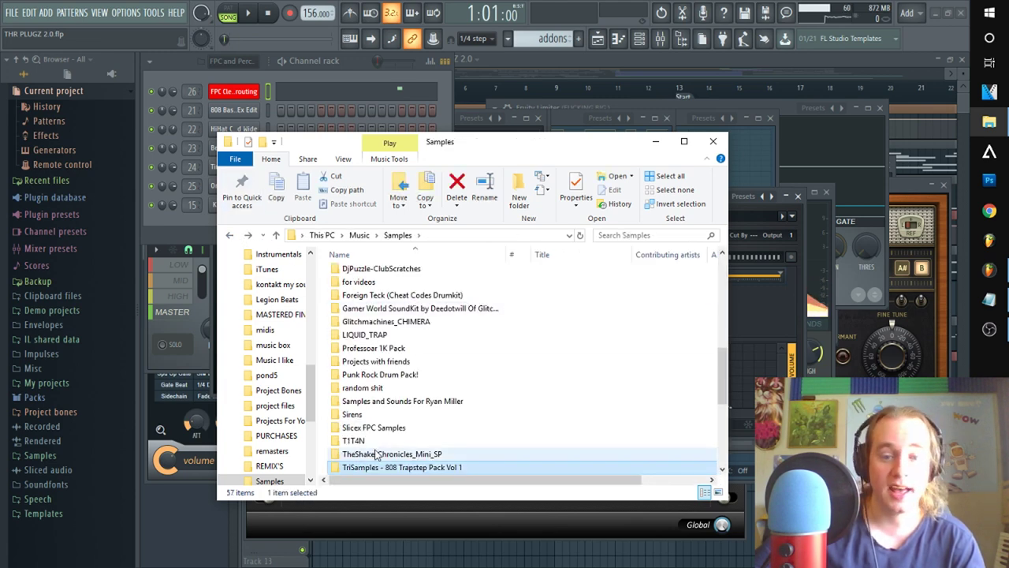
View the contents of the TriSamples - 808 Trapstep Pack Vol 2 folder, and return to FL Studio
{"action": "scroll", "coordinate": [381, 465], "scroll_direction": "down", "scroll_amount": 2}
{"action": "double_click", "coordinate": [404, 404]}
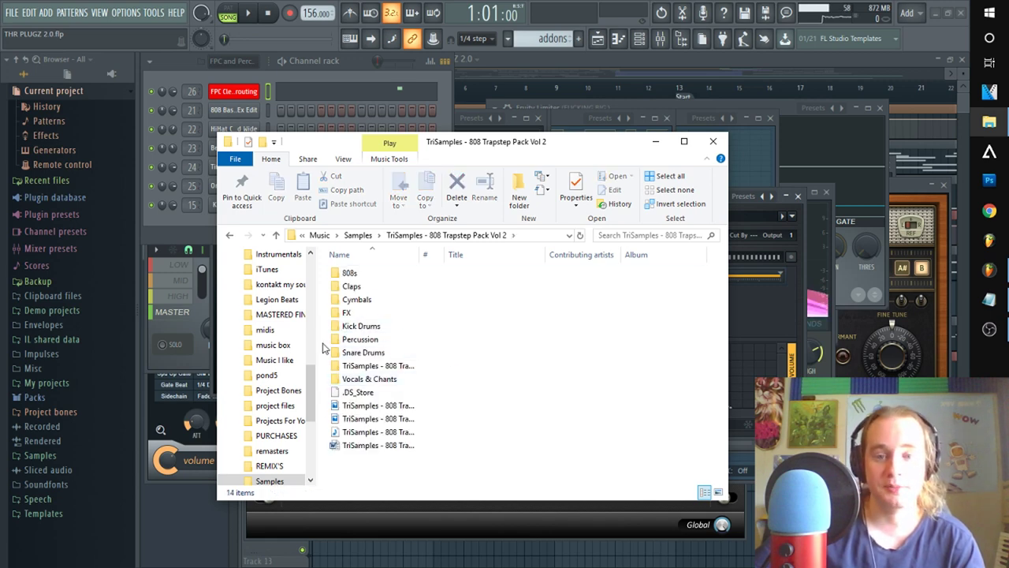
{"action": "left_click", "coordinate": [654, 142]}
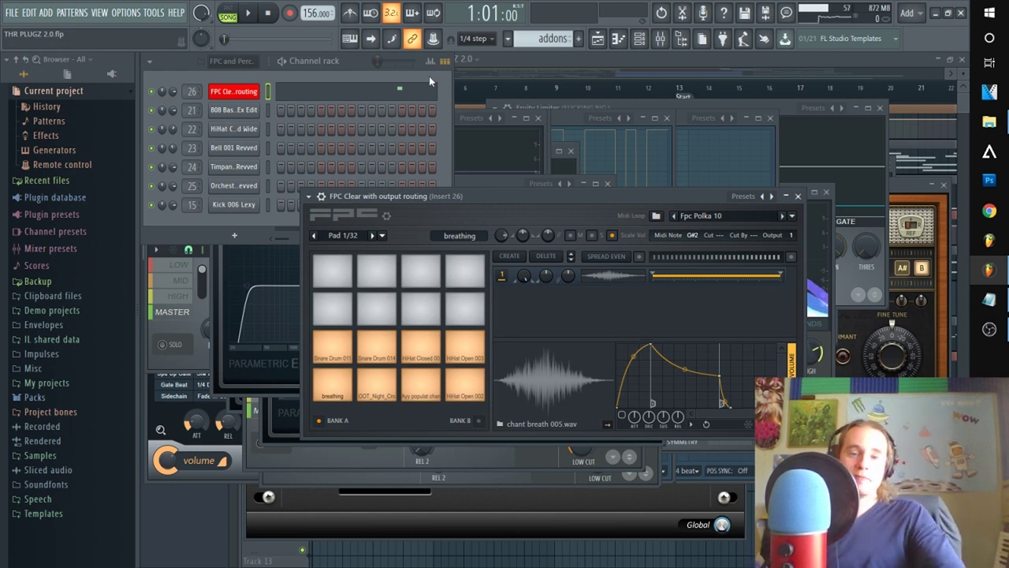
Show the whole arrangement in the Playlist and move the playhead to bar 115, just before the consolidated audio tracks
{"action": "left_click", "coordinate": [690, 92]}
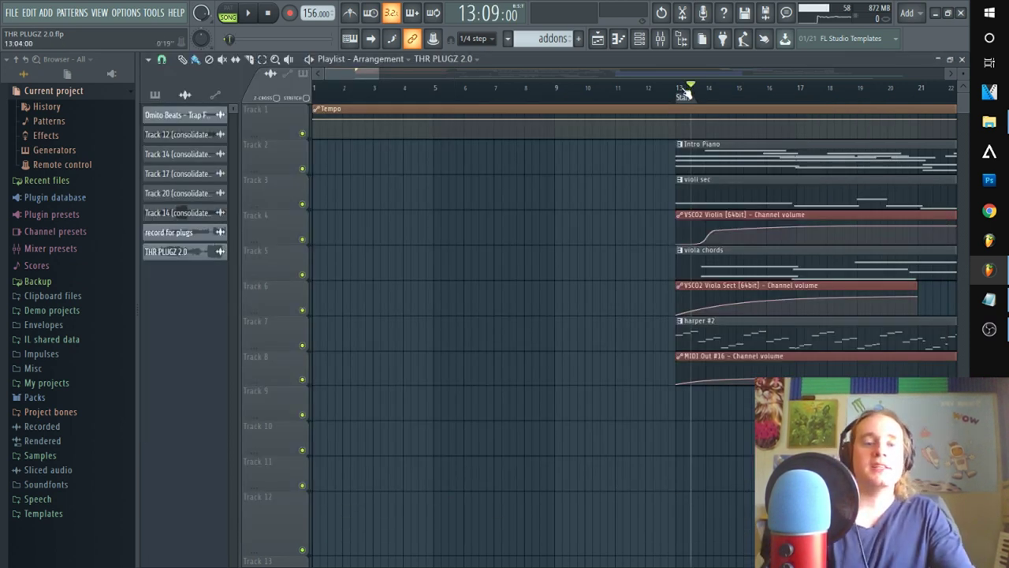
{"action": "scroll", "coordinate": [684, 93], "scroll_direction": "down", "scroll_amount": 6}
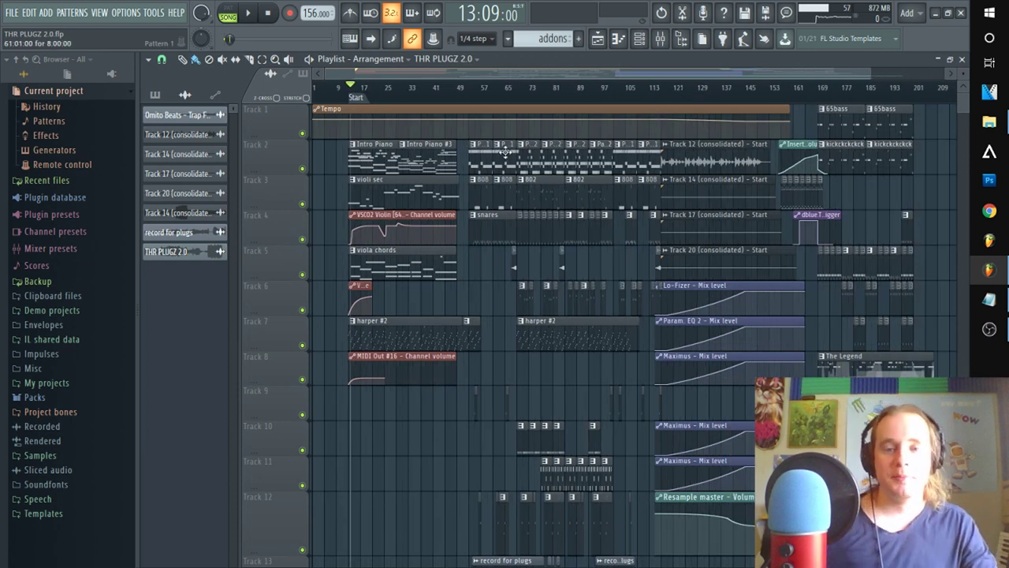
{"action": "left_click_drag", "start_coordinate": [355, 93], "coordinate": [661, 90]}
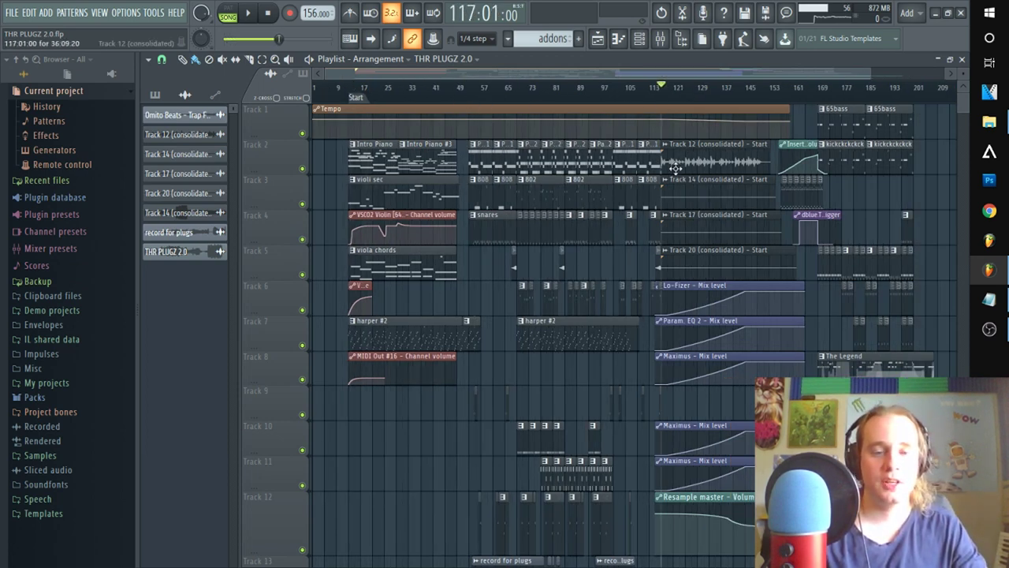
{"action": "scroll", "coordinate": [582, 279], "scroll_direction": "down", "scroll_amount": 4}
{"action": "scroll", "coordinate": [613, 235], "scroll_direction": "up", "scroll_amount": 4}
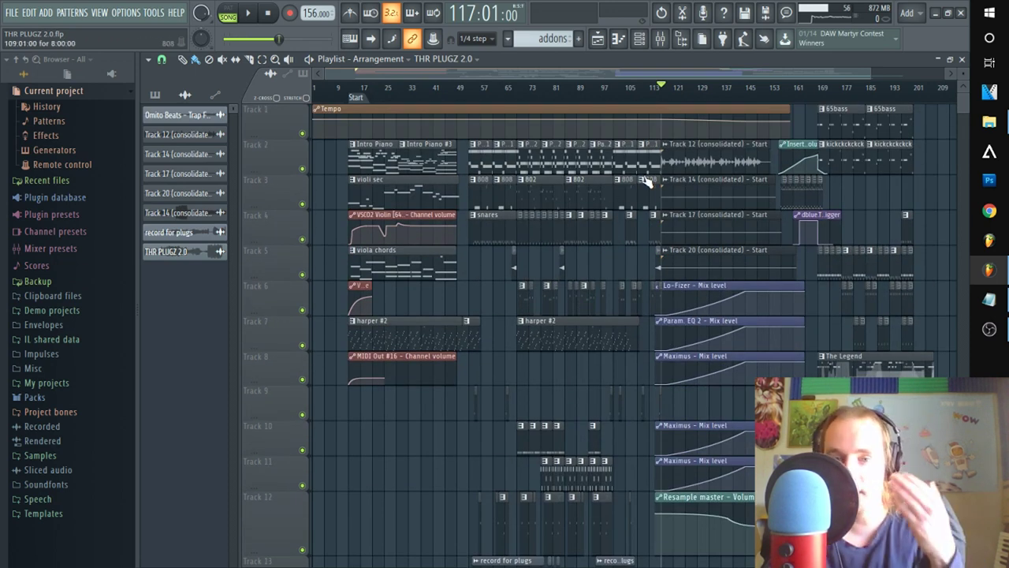
{"action": "mouse_move", "coordinate": [665, 90]}
{"action": "left_mouse_down"}
{"action": "mouse_move", "coordinate": [733, 92]}
{"action": "mouse_move", "coordinate": [660, 90]}
{"action": "left_mouse_up"}
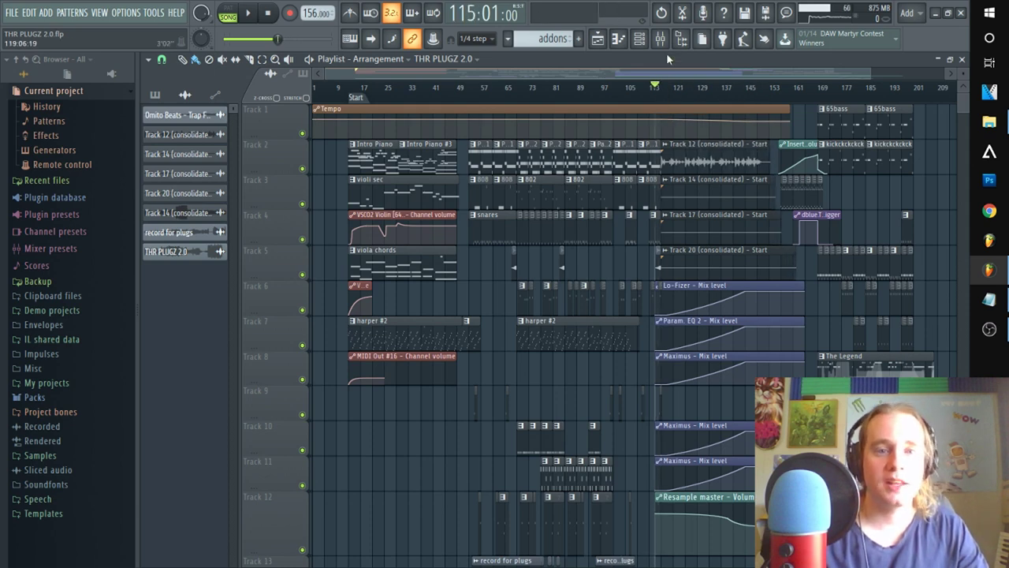
Open the Lo-Fizer effect on mixer insert 3 and move its window higher so the full rack shows
{"action": "left_click", "coordinate": [662, 43]}
{"action": "left_click", "coordinate": [447, 241]}
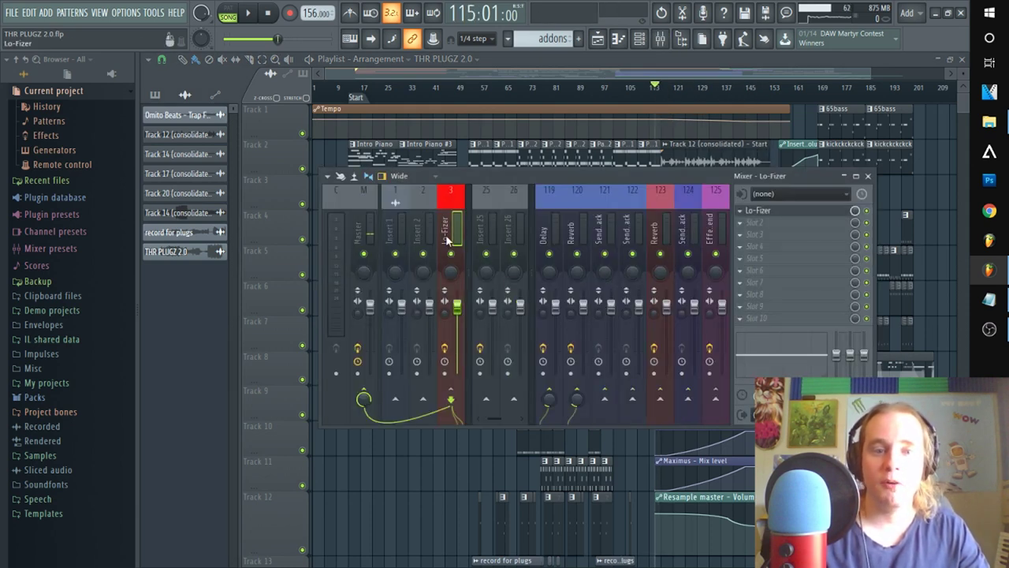
{"action": "left_click", "coordinate": [786, 212]}
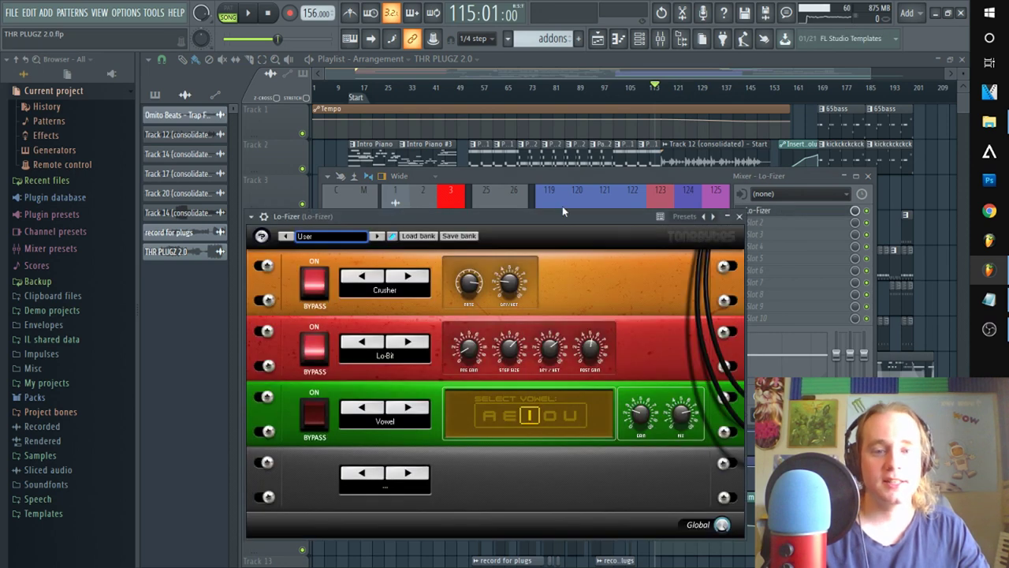
{"action": "left_click_drag", "start_coordinate": [581, 218], "coordinate": [586, 119]}
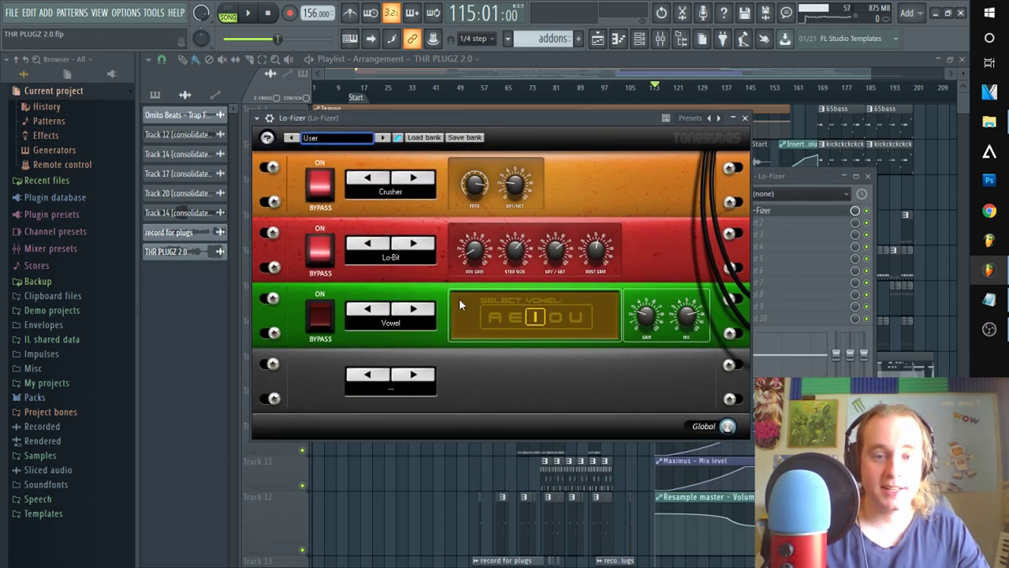
Try out modules including Vinylizer, Crusher and Lo-Bit in Lo-Fizer's fourth rack slot, and empty the slot again
{"action": "left_click", "coordinate": [353, 390]}
{"action": "left_click", "coordinate": [380, 404]}
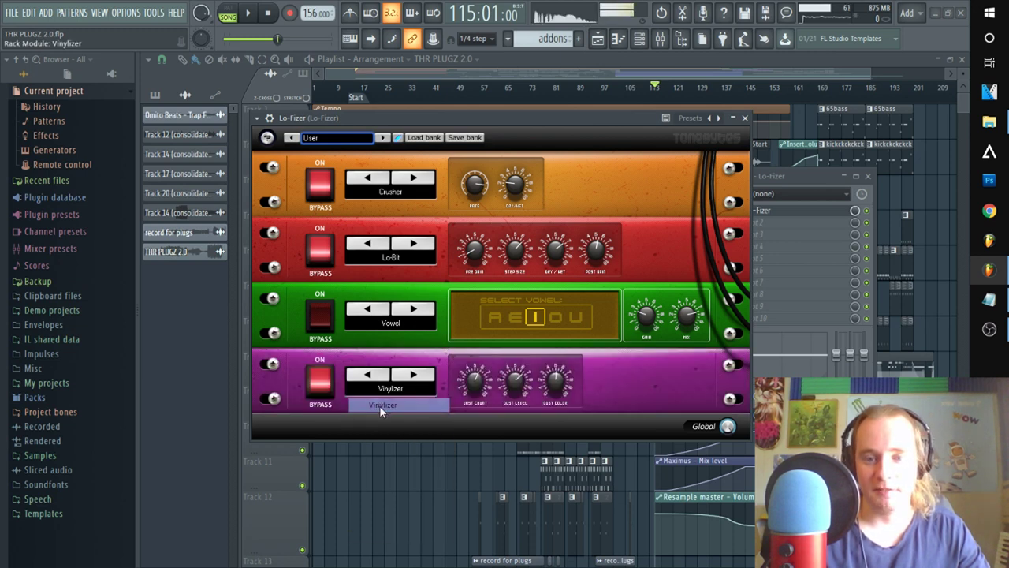
{"action": "left_click", "coordinate": [377, 391]}
{"action": "left_click", "coordinate": [384, 413]}
{"action": "left_click", "coordinate": [387, 386]}
{"action": "left_click", "coordinate": [412, 430]}
{"action": "left_click", "coordinate": [391, 392]}
{"action": "left_click", "coordinate": [394, 503]}
{"action": "left_click", "coordinate": [393, 404]}
{"action": "left_click", "coordinate": [383, 460]}
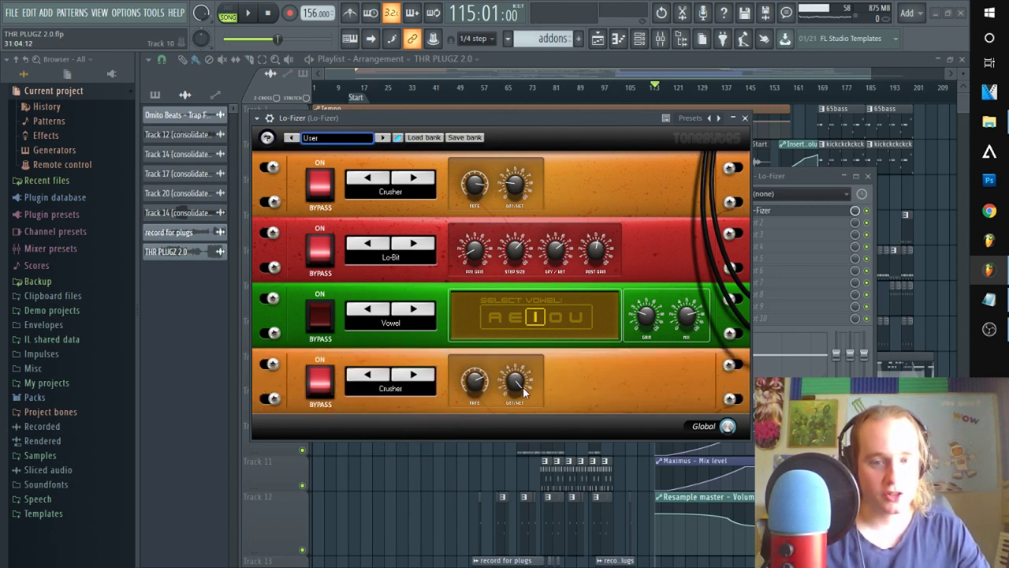
{"action": "left_click", "coordinate": [378, 394]}
{"action": "left_click", "coordinate": [383, 474]}
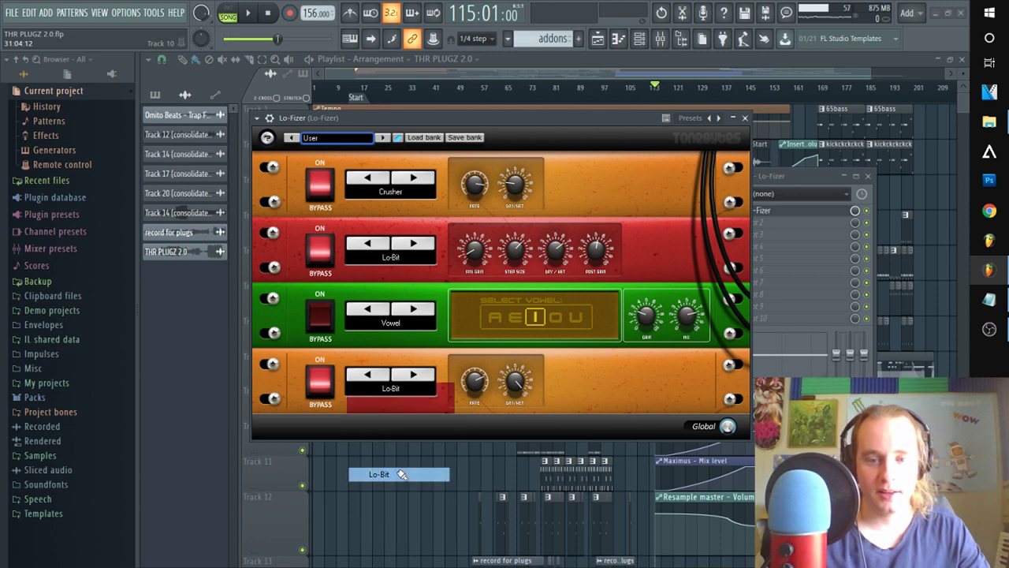
{"action": "left_click", "coordinate": [379, 391]}
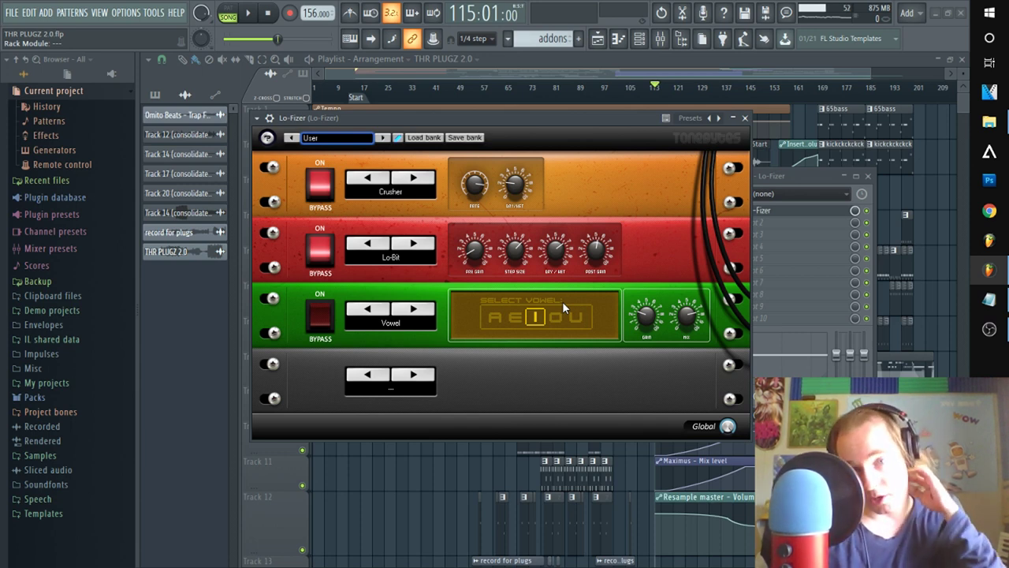
Return to the Playlist and place the playhead at bar 13, where the Intro Piano clip starts
{"action": "mouse_move", "coordinate": [820, 88]}
{"action": "left_mouse_down"}
{"action": "mouse_move", "coordinate": [871, 90]}
{"action": "mouse_move", "coordinate": [815, 90]}
{"action": "left_mouse_up"}
{"action": "left_click", "coordinate": [350, 88]}
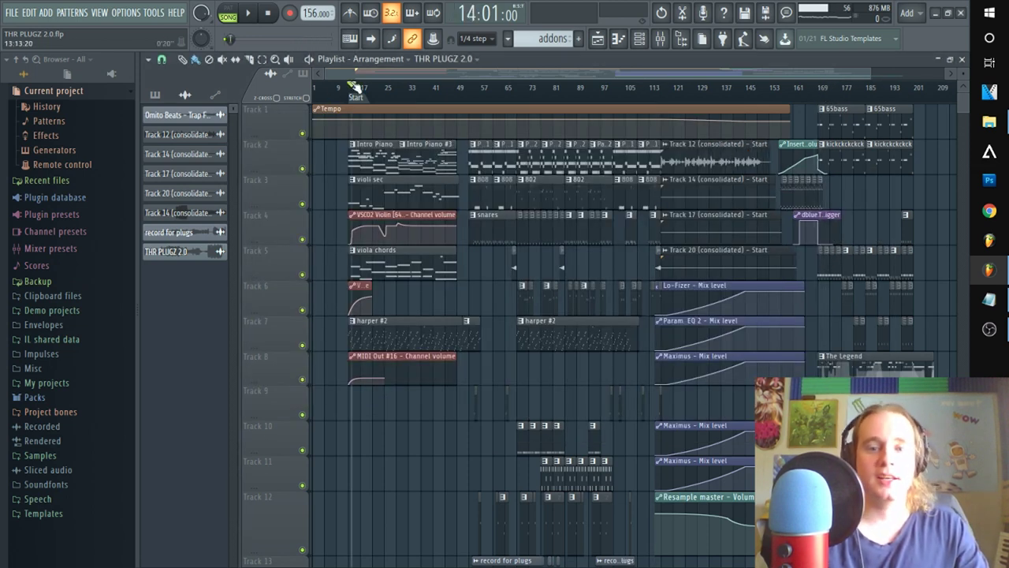
{"action": "scroll", "coordinate": [351, 88], "scroll_direction": "up", "scroll_amount": 5}
{"action": "left_click", "coordinate": [345, 90]}
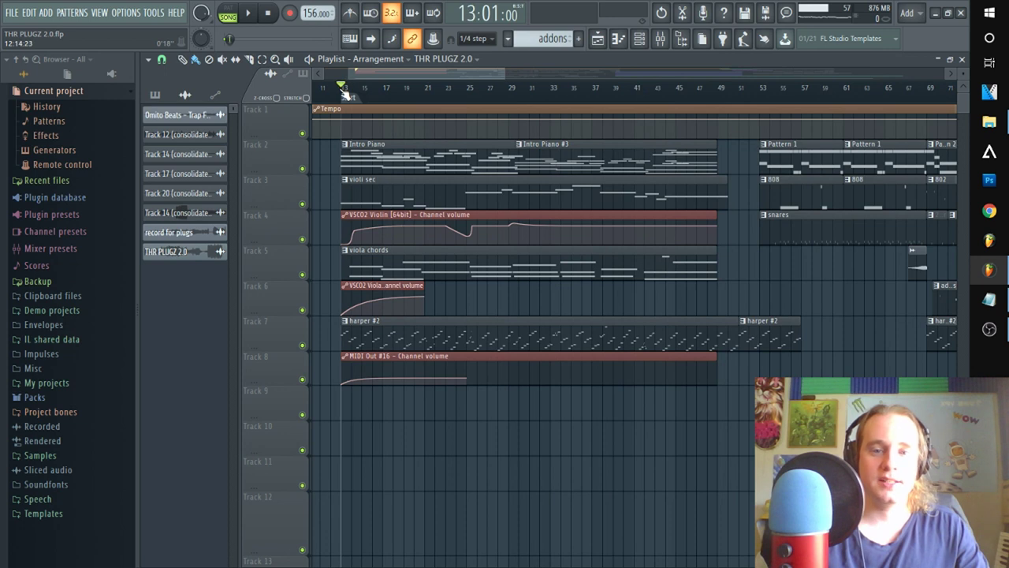
Show the Edirol Orchestral channel group, open the Orchestral plugin, and preview its Tuba part
{"action": "key", "text": "F6"}
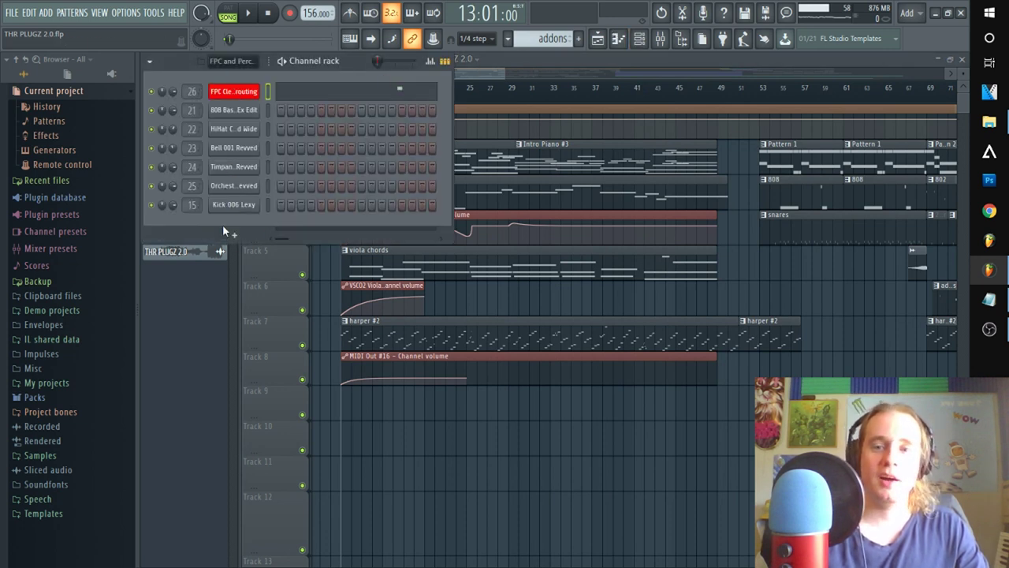
{"action": "left_click", "coordinate": [231, 61]}
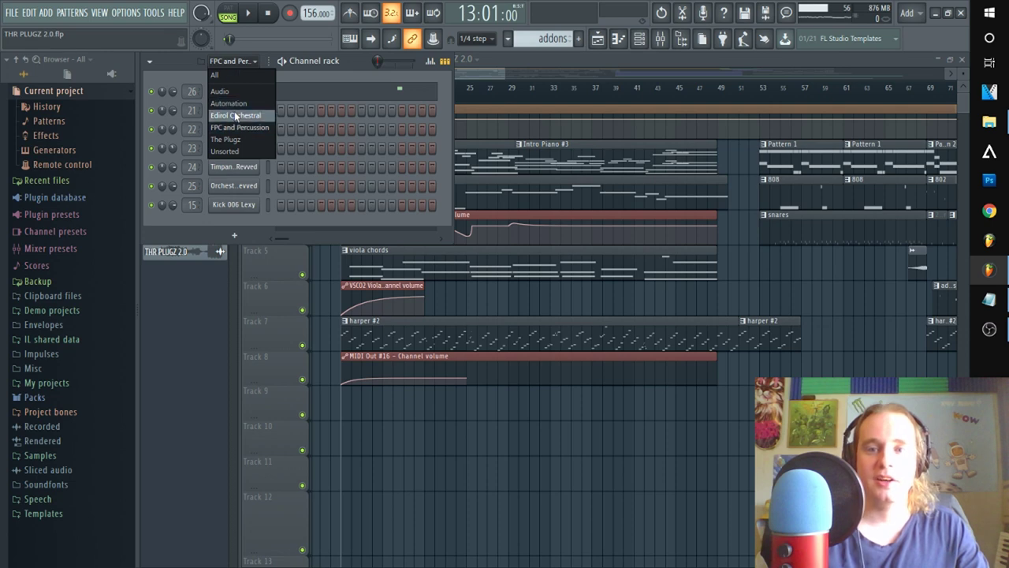
{"action": "left_click", "coordinate": [235, 115]}
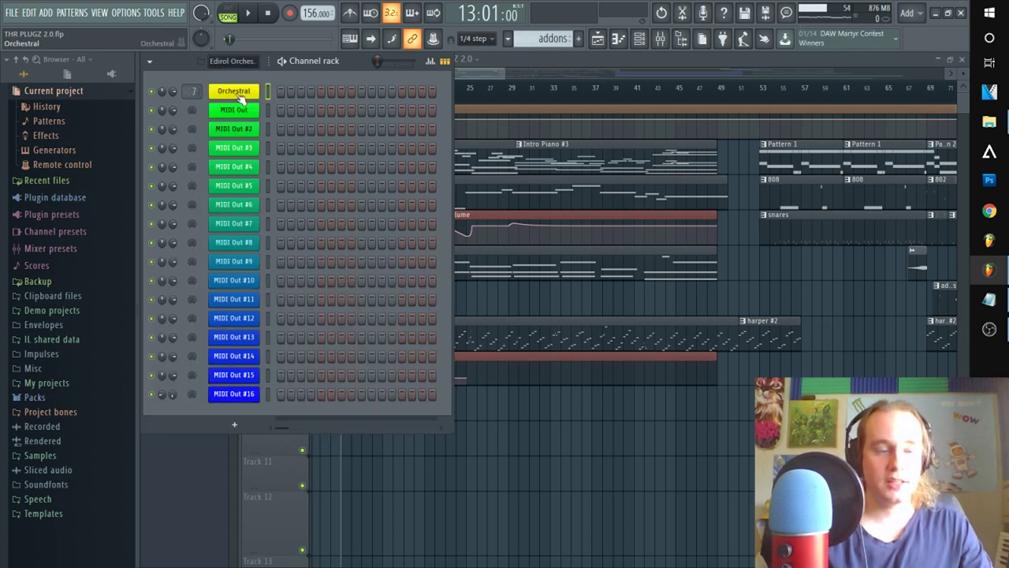
{"action": "left_click", "coordinate": [240, 93]}
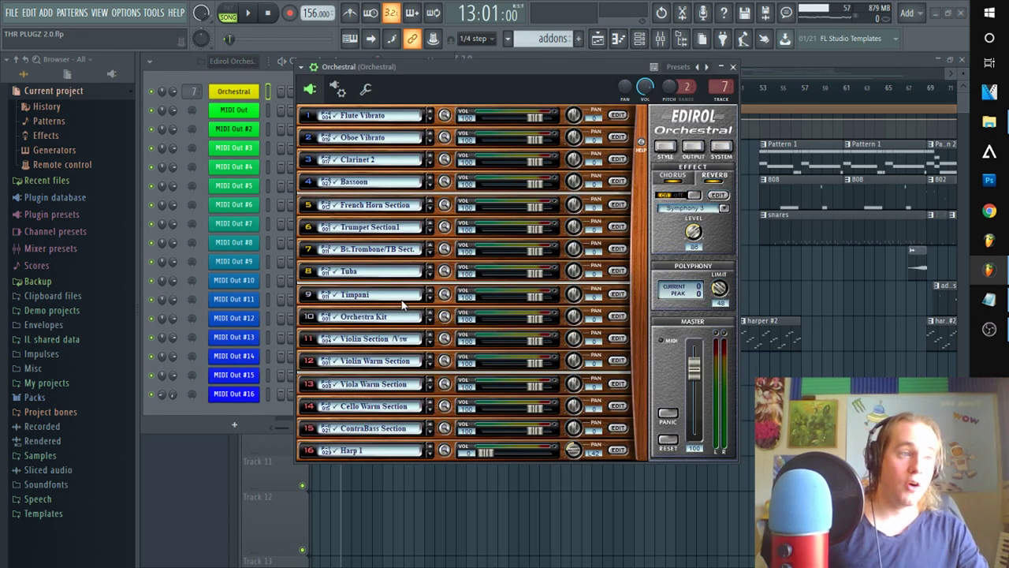
{"action": "left_click", "coordinate": [444, 270]}
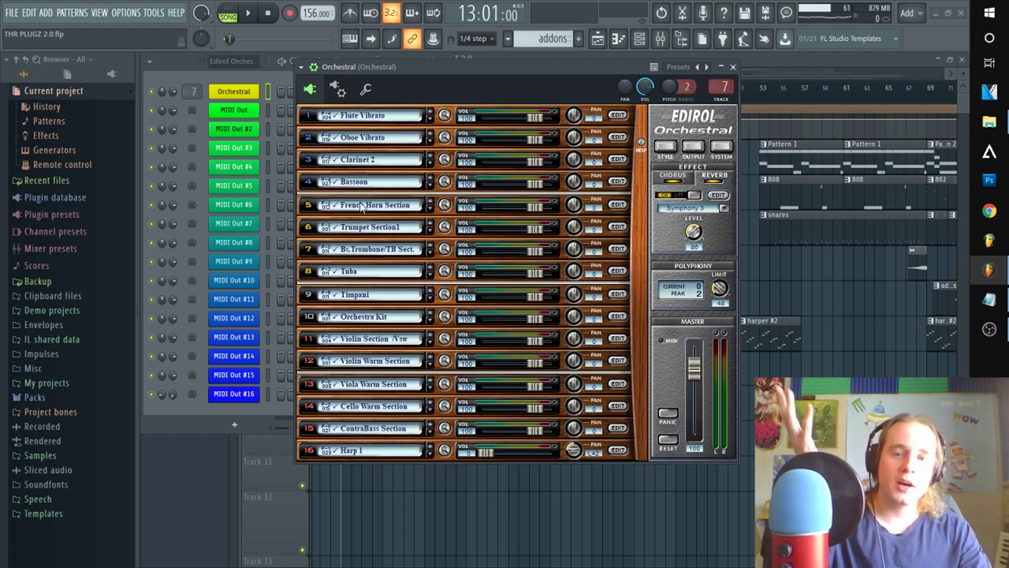
Audition the Orchestral instruments through the MIDI Out channels 1, 2, 10, 7, 6, 5, 16 and 15
{"action": "left_click", "coordinate": [233, 111]}
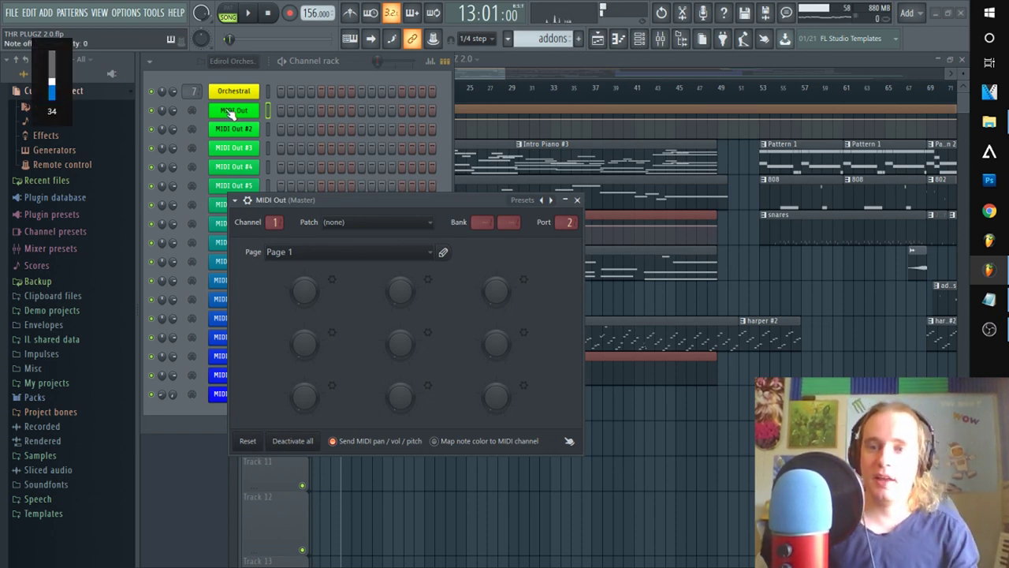
{"action": "left_click", "coordinate": [249, 130]}
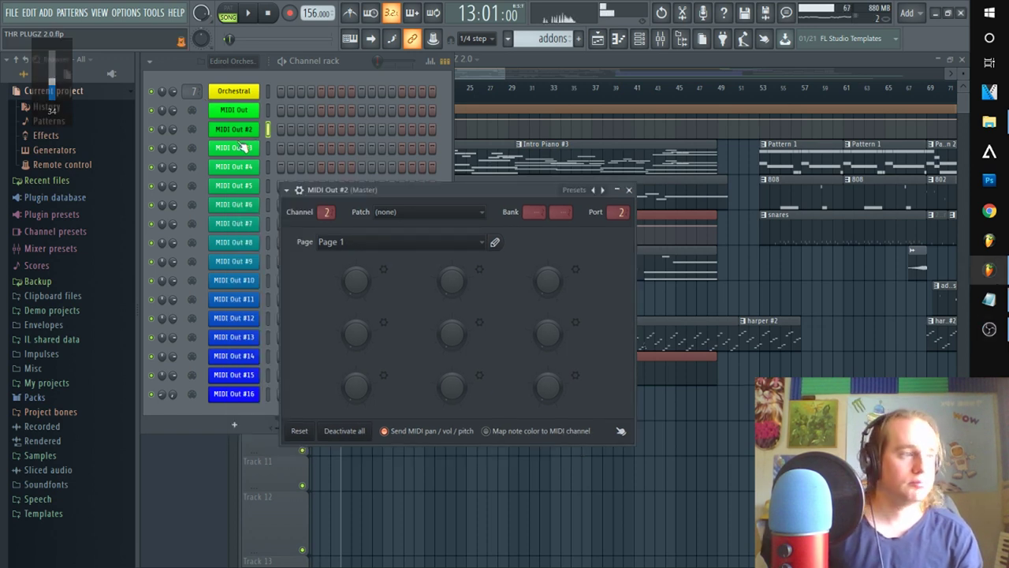
{"action": "left_click", "coordinate": [242, 282]}
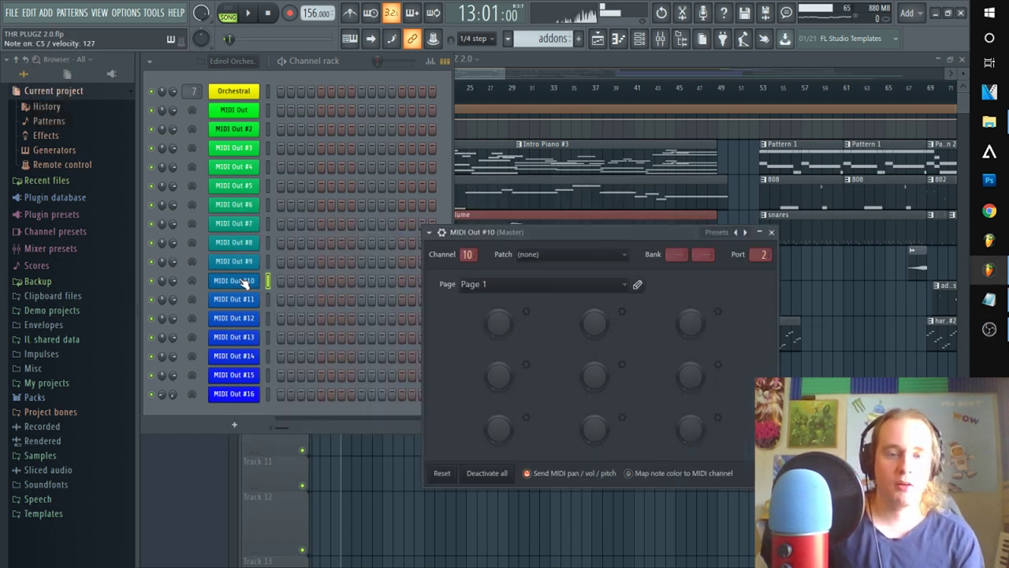
{"action": "left_click", "coordinate": [235, 224]}
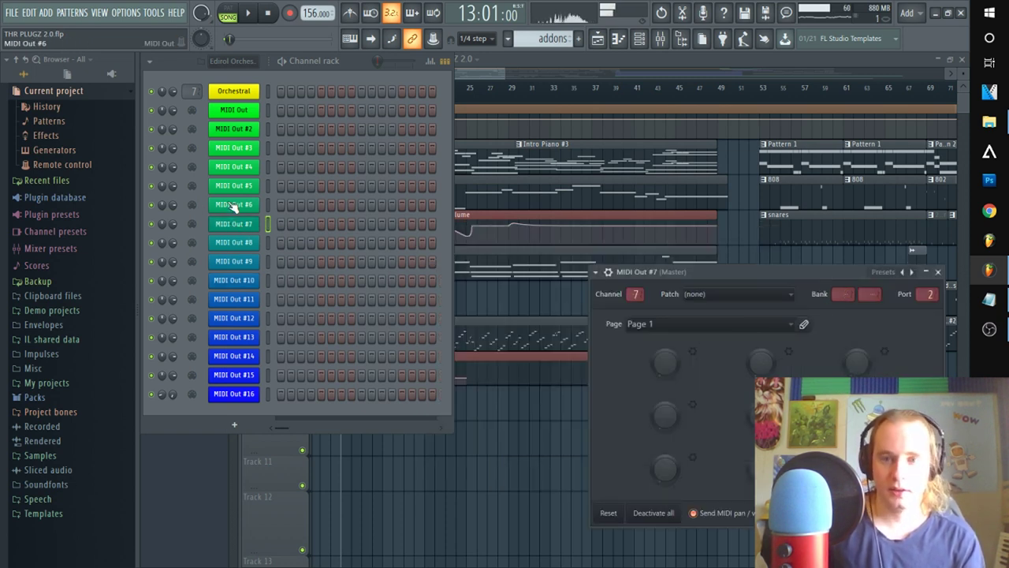
{"action": "left_click", "coordinate": [233, 205]}
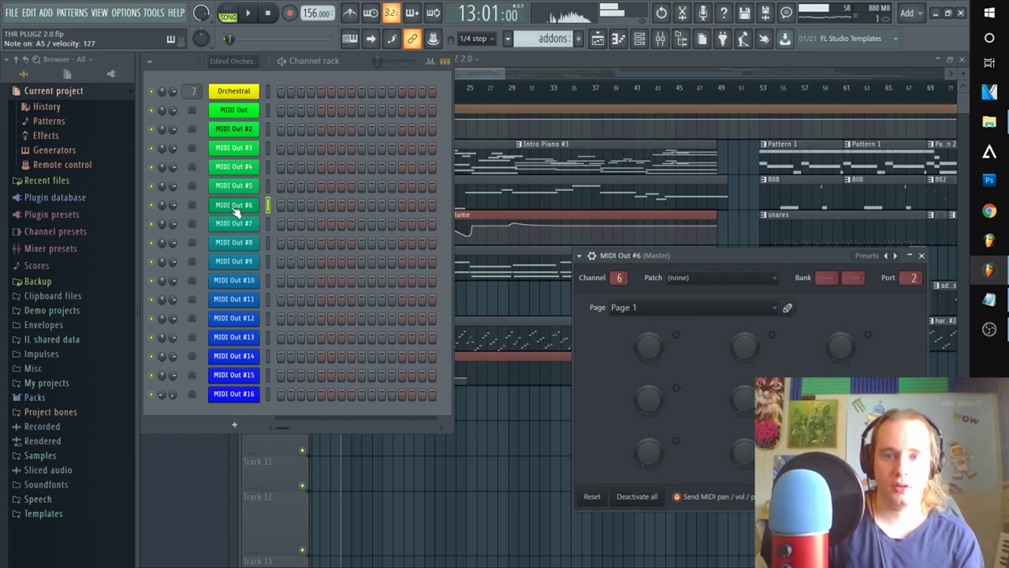
{"action": "left_click", "coordinate": [235, 194]}
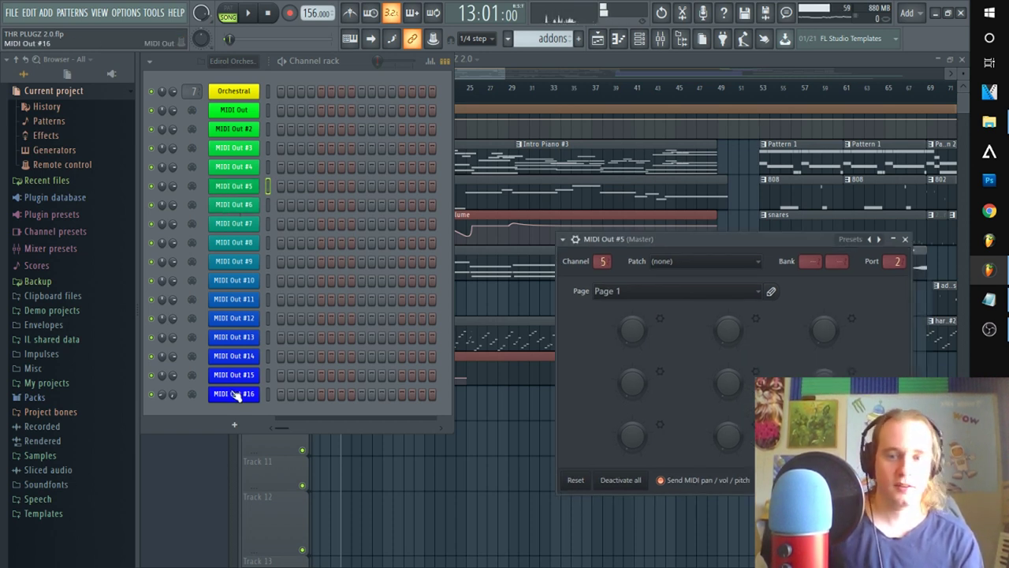
{"action": "left_click", "coordinate": [236, 395]}
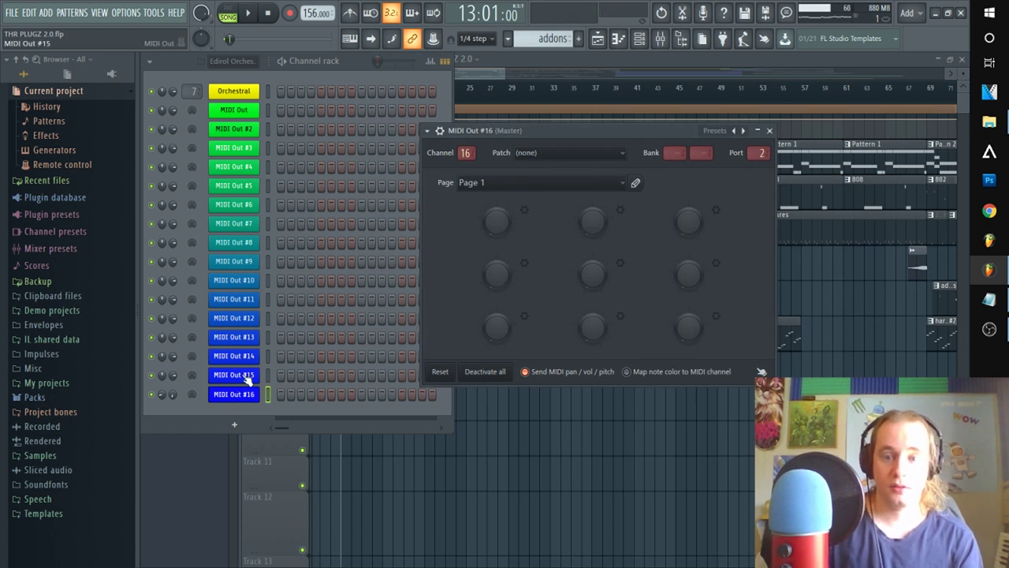
{"action": "left_click", "coordinate": [246, 376]}
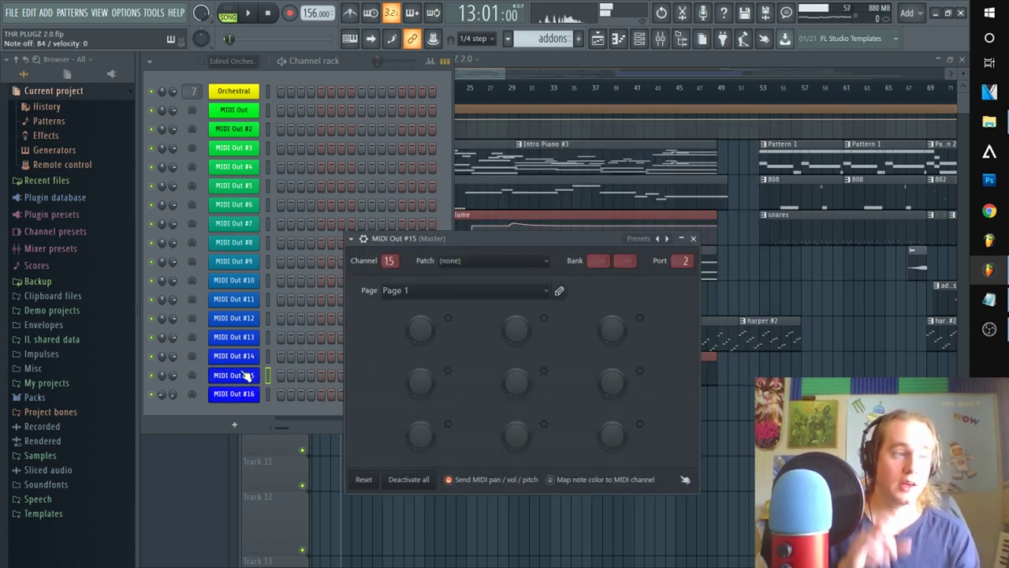
Compare the Orchestral plugin's instrument parts with the channel settings of MIDI Out and MIDI Out #3
{"action": "left_click", "coordinate": [236, 91]}
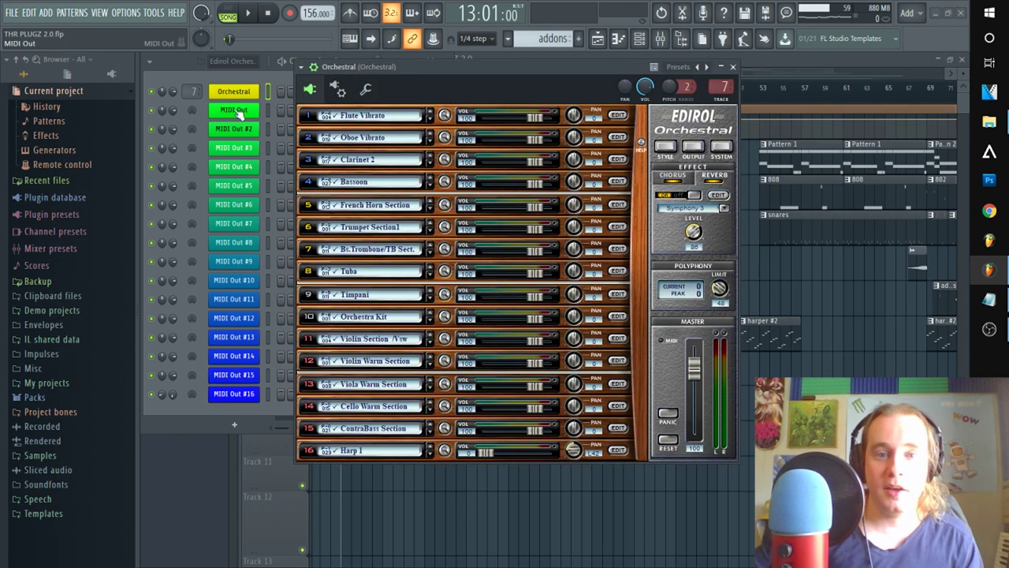
{"action": "left_click", "coordinate": [237, 110]}
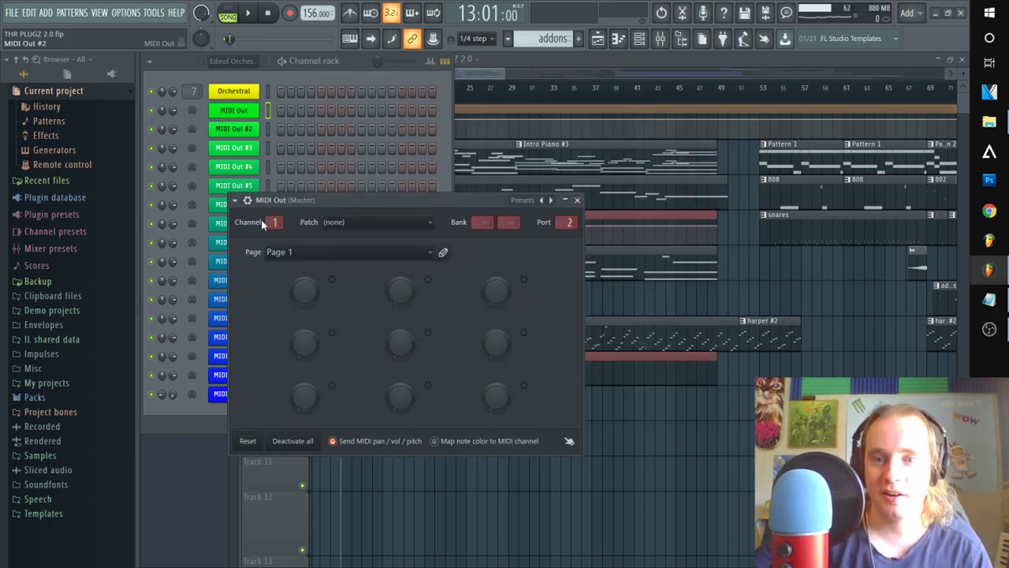
{"action": "left_click", "coordinate": [250, 150]}
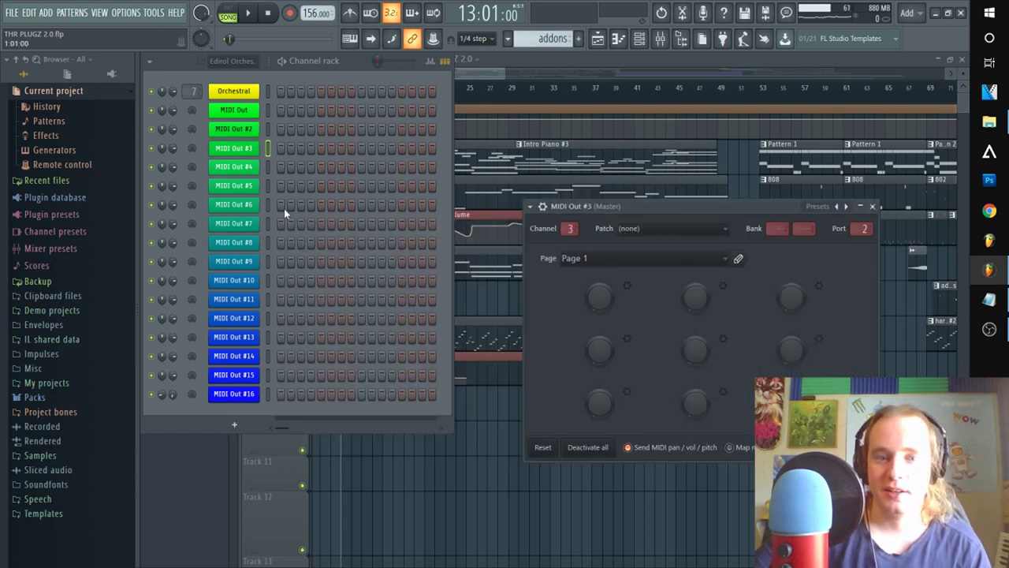
Compare the MIDI input port in the Orchestral plugin's wrapper settings with the port of the first MIDI Out channel
{"action": "left_click", "coordinate": [233, 93]}
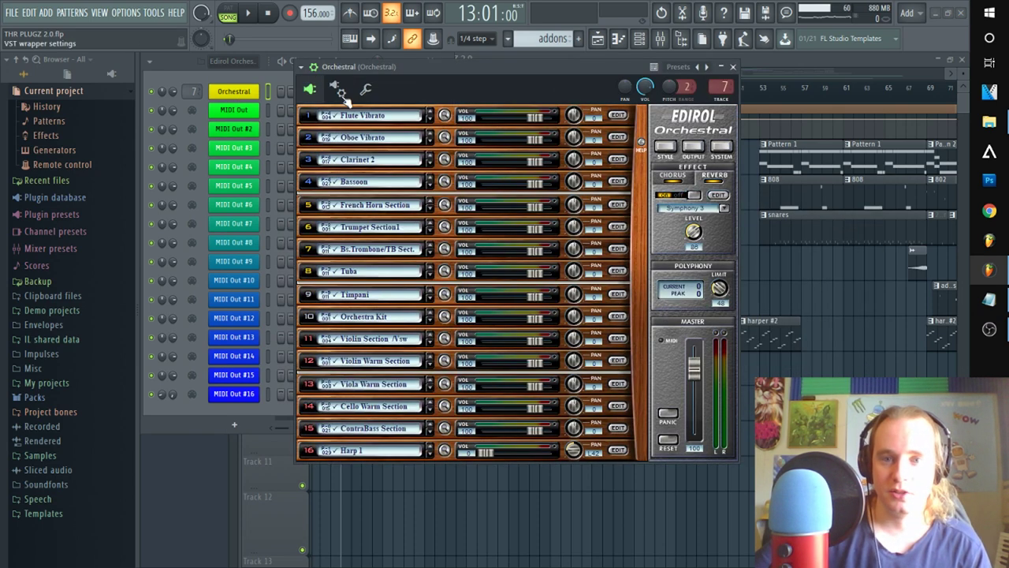
{"action": "left_click", "coordinate": [365, 93]}
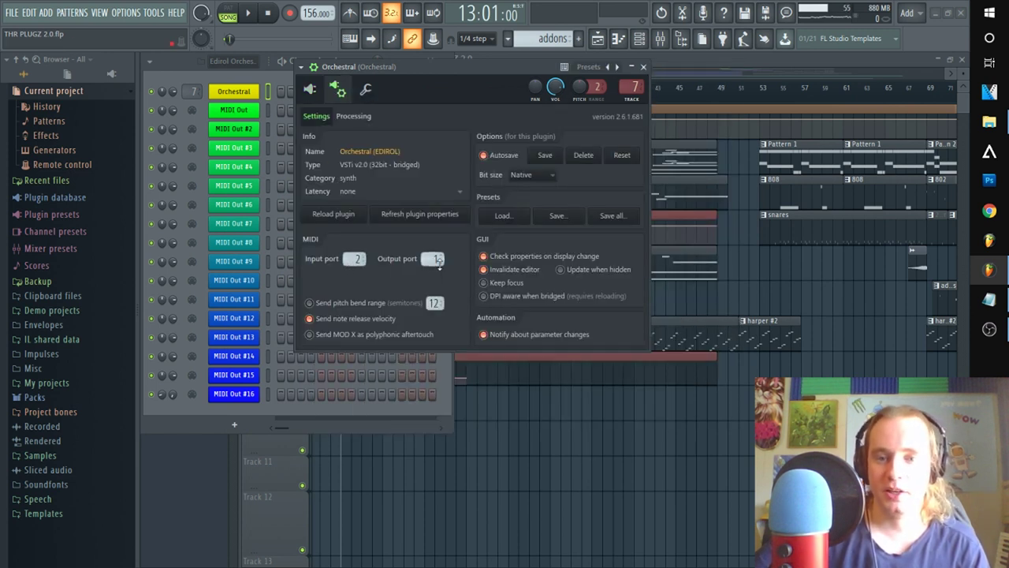
{"action": "left_click", "coordinate": [249, 110]}
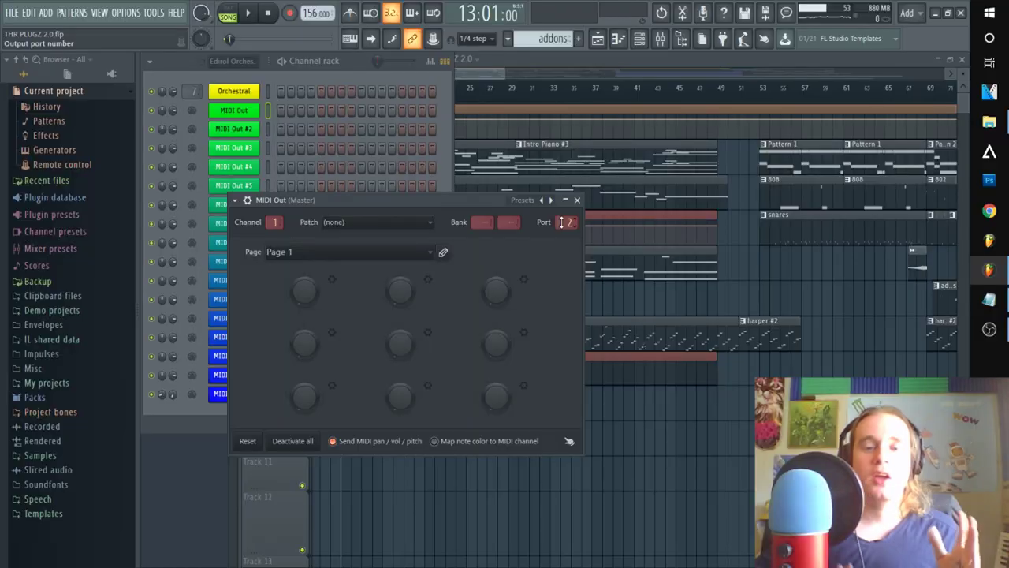
{"action": "left_click", "coordinate": [236, 94]}
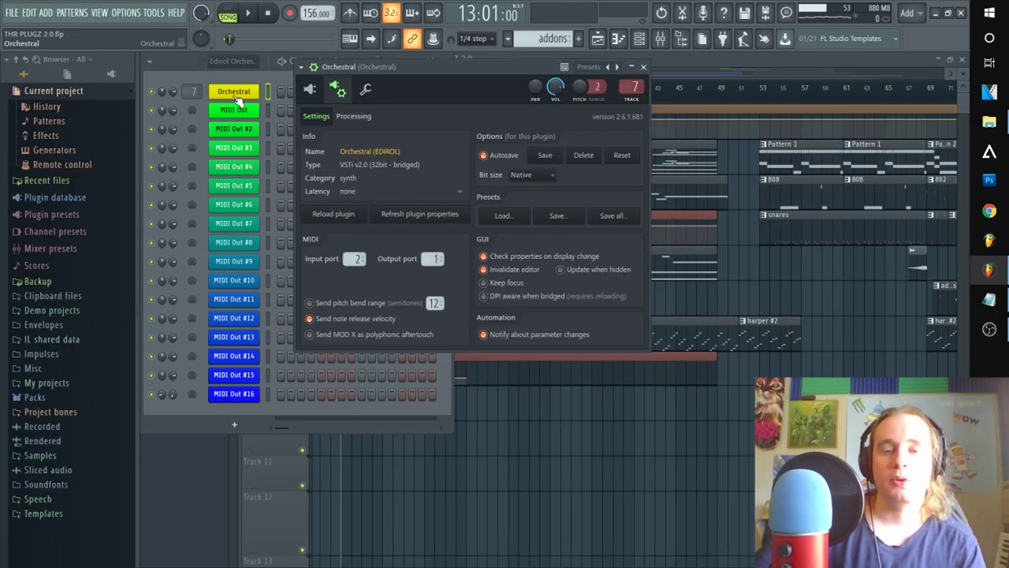
Return to the Orchestral plugin's instrument view and look through its effect presets, such as Chamber 2 and Symphony 3
{"action": "left_click", "coordinate": [312, 91]}
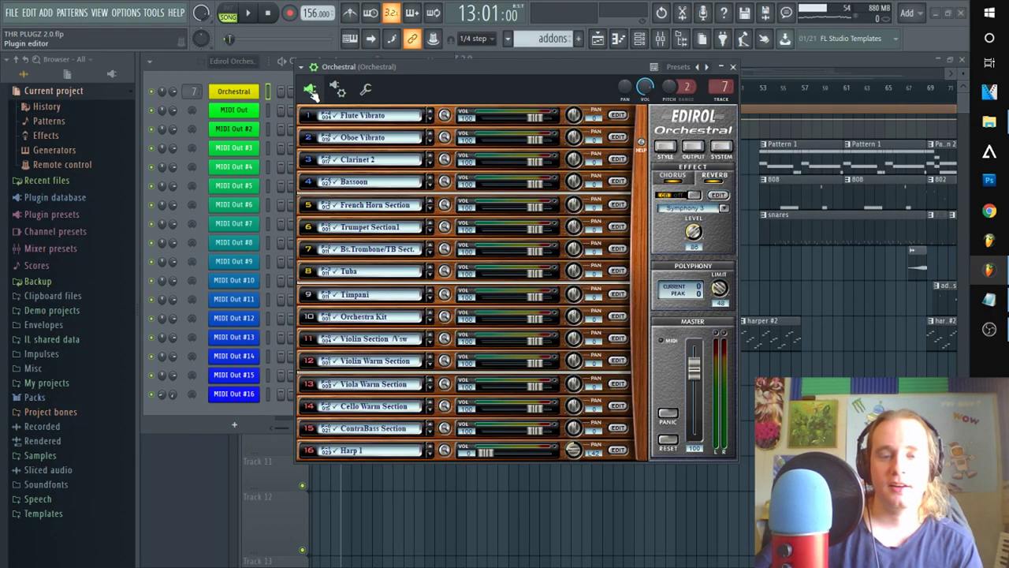
{"action": "left_click", "coordinate": [724, 210]}
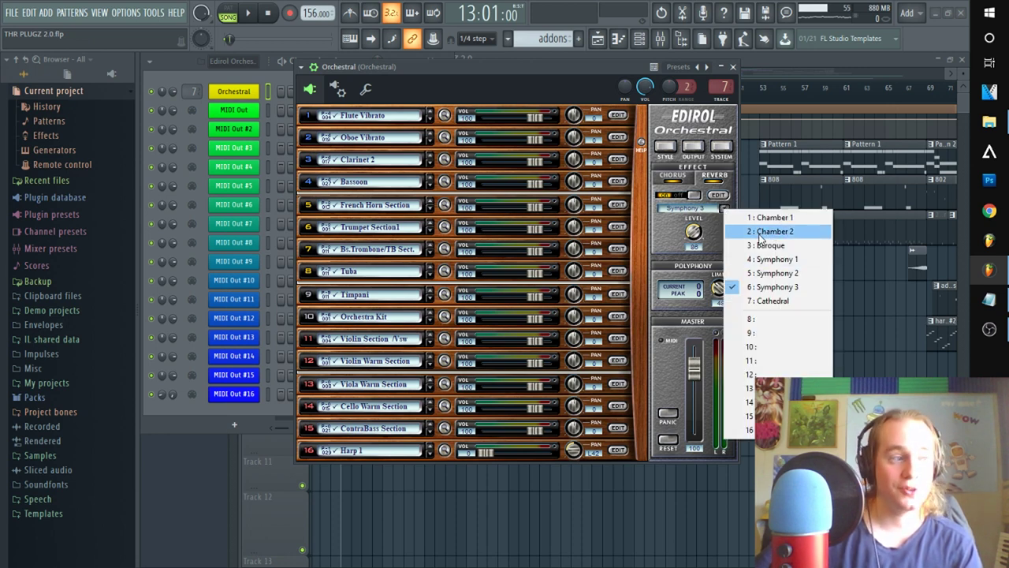
{"action": "left_click", "coordinate": [503, 78]}
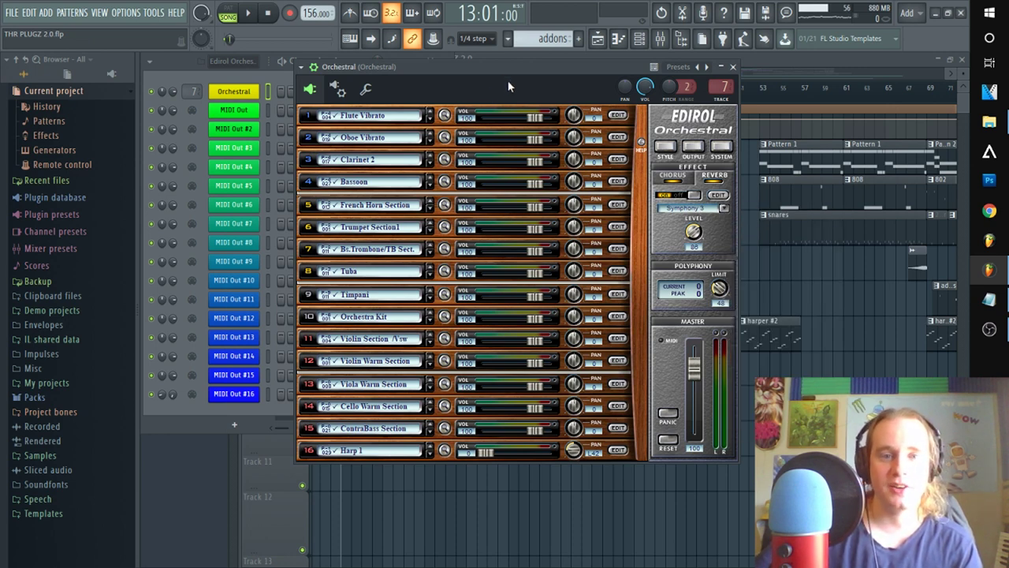
Minimize the Orchestral plugin and inspect the effect slots of the Orchestral and preh orch mixer tracks
{"action": "left_click", "coordinate": [720, 68]}
{"action": "left_click", "coordinate": [661, 38]}
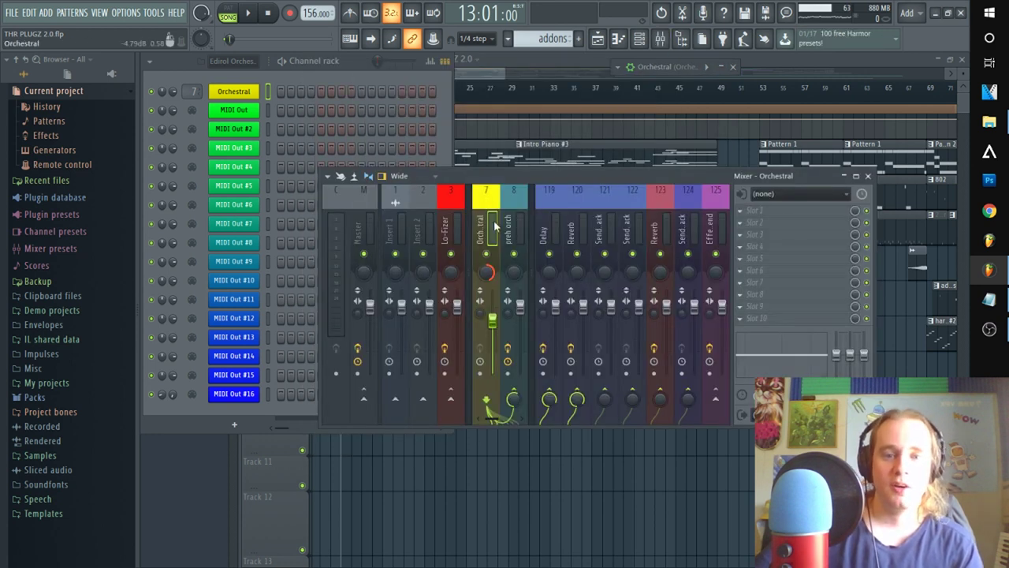
{"action": "left_click", "coordinate": [509, 229]}
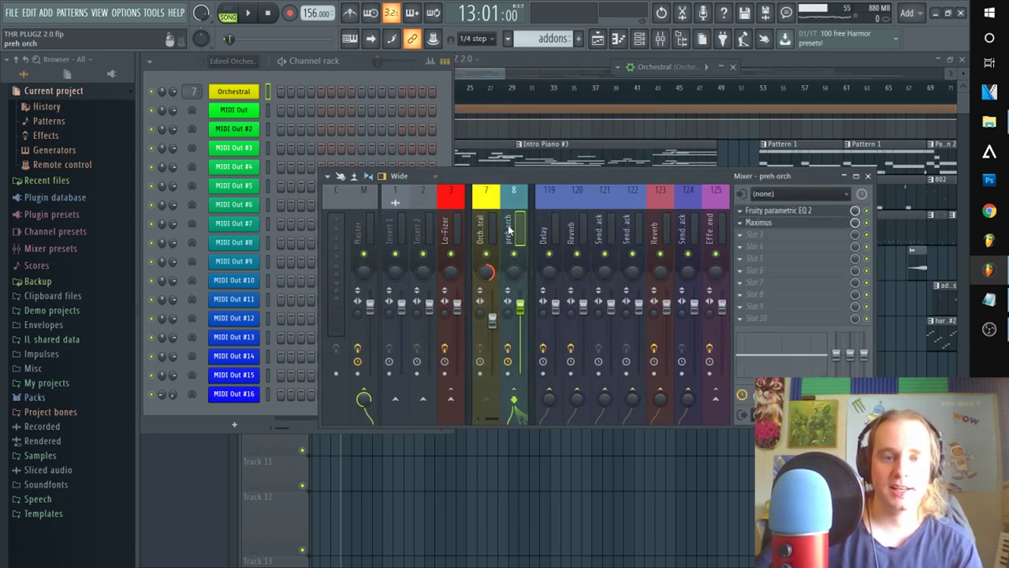
{"action": "left_click", "coordinate": [496, 229]}
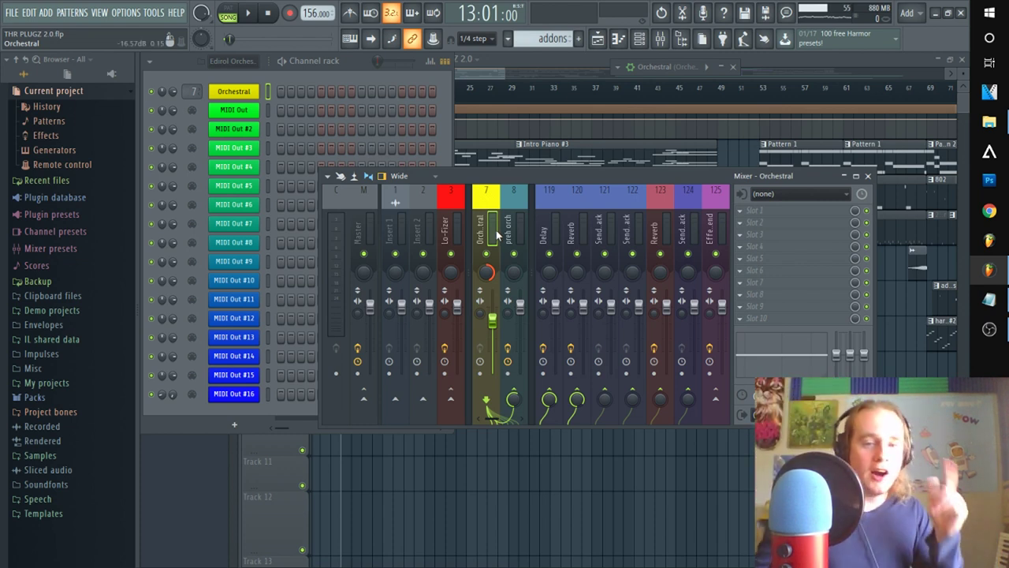
Show The Plugz channel group and view the VSCO2 Violin, Viola Section and Piano plugins
{"action": "left_click", "coordinate": [459, 73]}
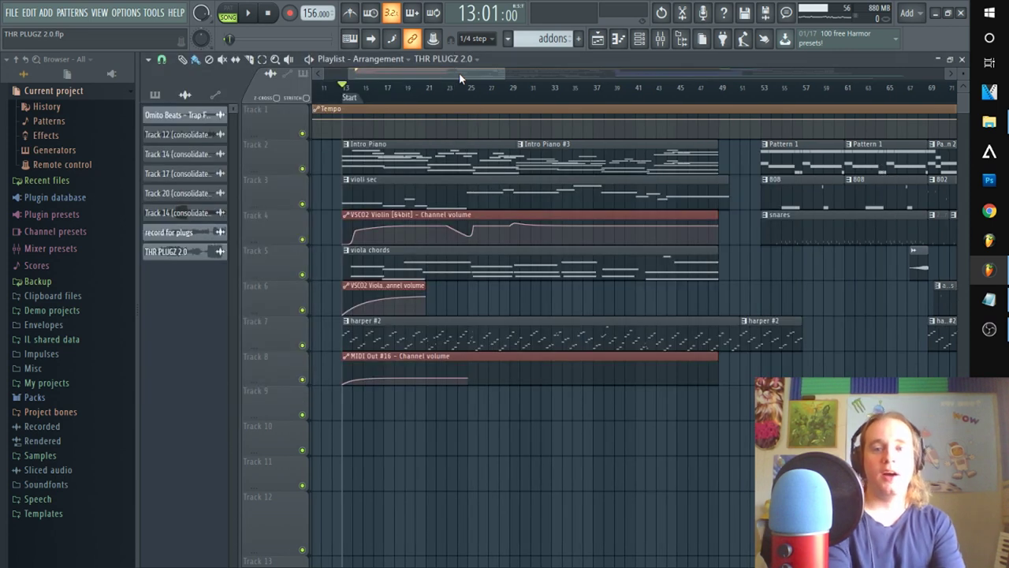
{"action": "key", "text": "F6"}
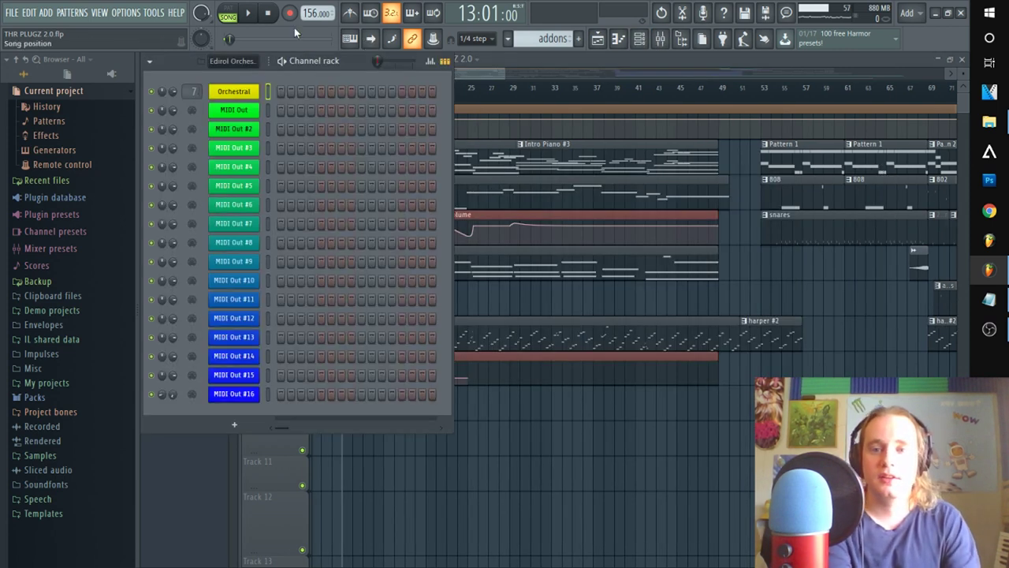
{"action": "key", "text": "Page_Down"}
{"action": "key", "text": "Page_Down"}
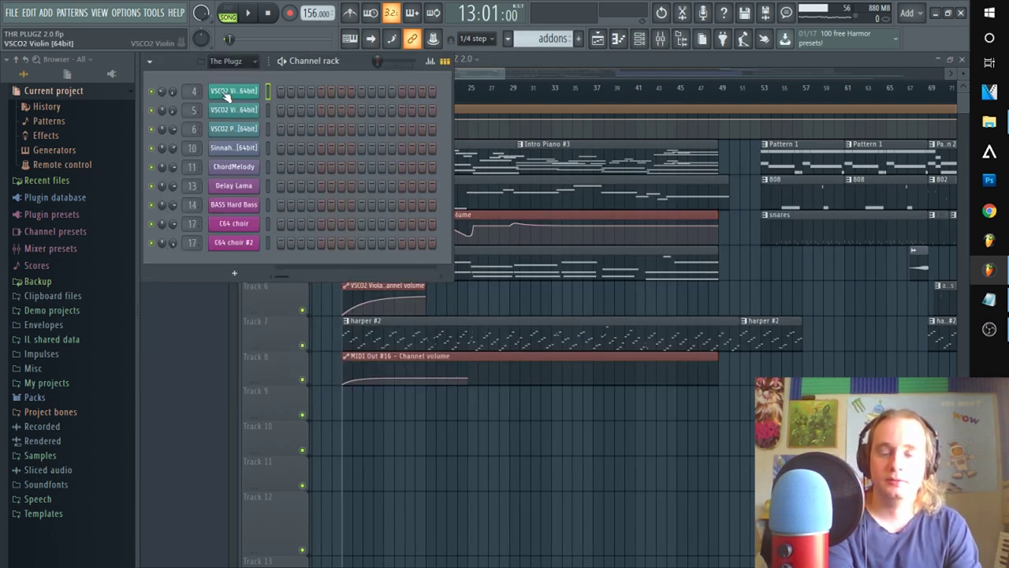
{"action": "left_click", "coordinate": [230, 92]}
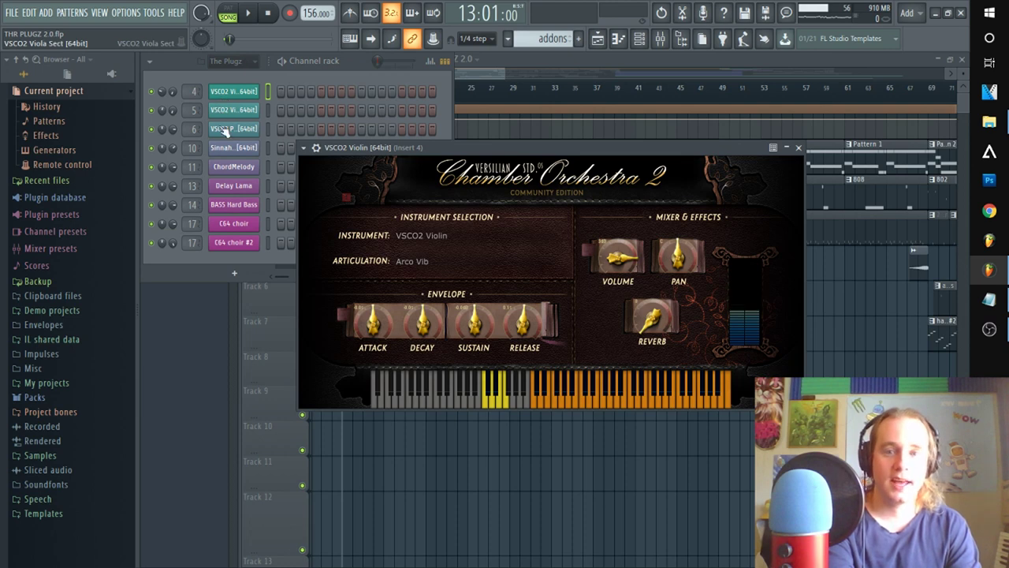
{"action": "left_click", "coordinate": [224, 113]}
{"action": "left_click", "coordinate": [226, 130]}
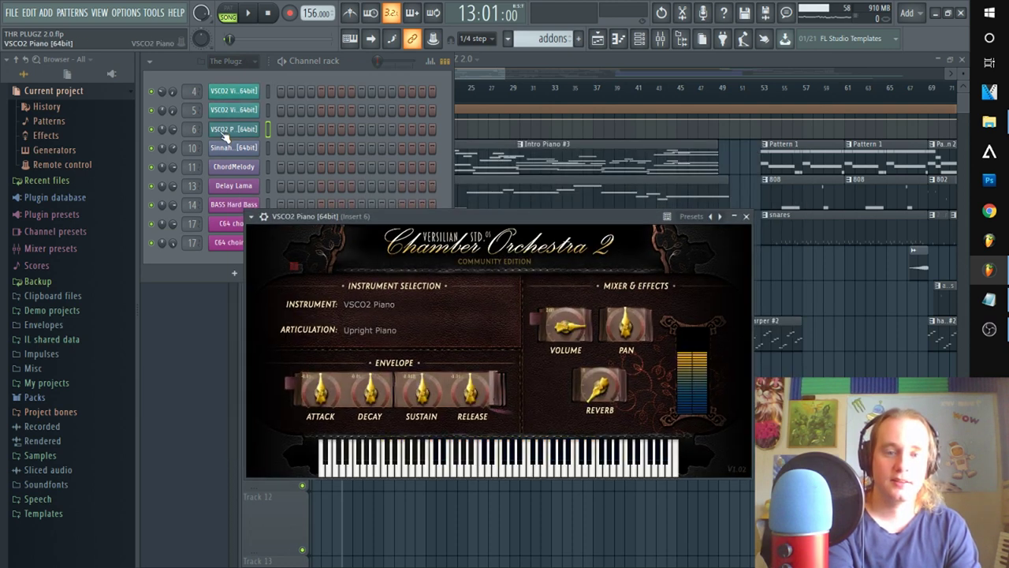
Show the mixer and examine Insert 5's Fruity Parametric EQ 2, Fruity Stereo Enhancer and Fruity Reeverb 2 effects
{"action": "left_click", "coordinate": [477, 80]}
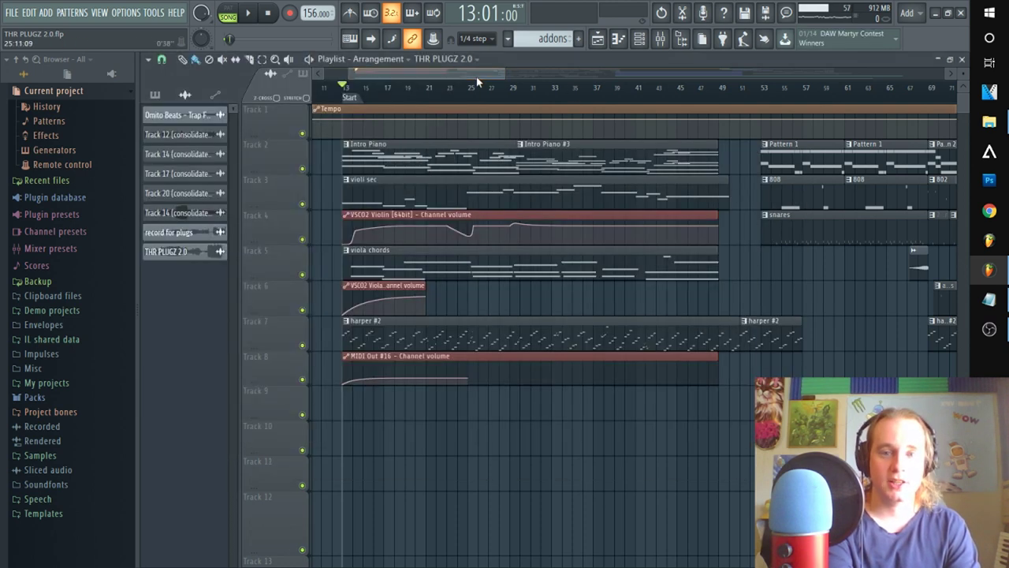
{"action": "scroll", "coordinate": [346, 89], "scroll_direction": "down", "scroll_amount": 2}
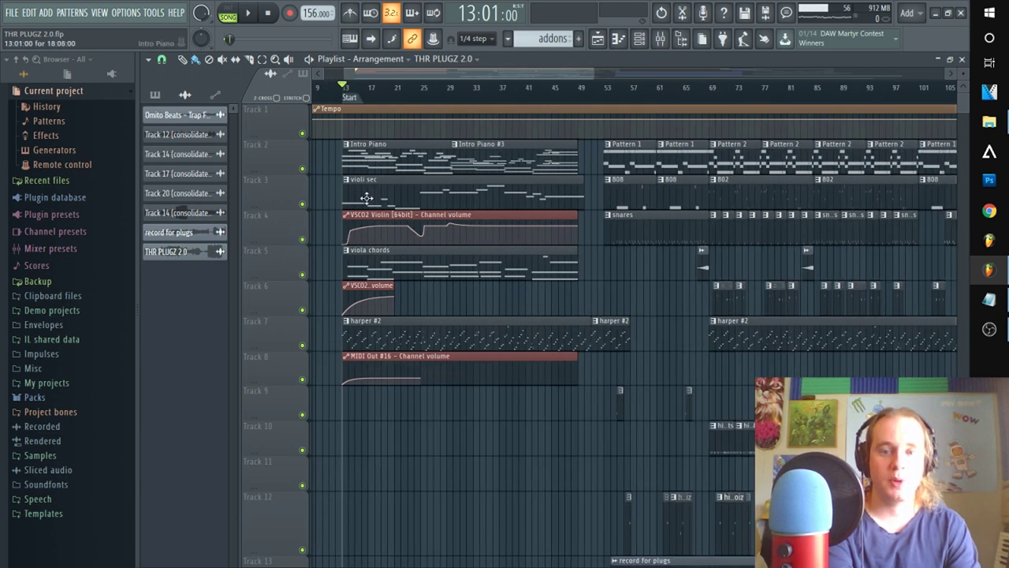
{"action": "left_click", "coordinate": [659, 39]}
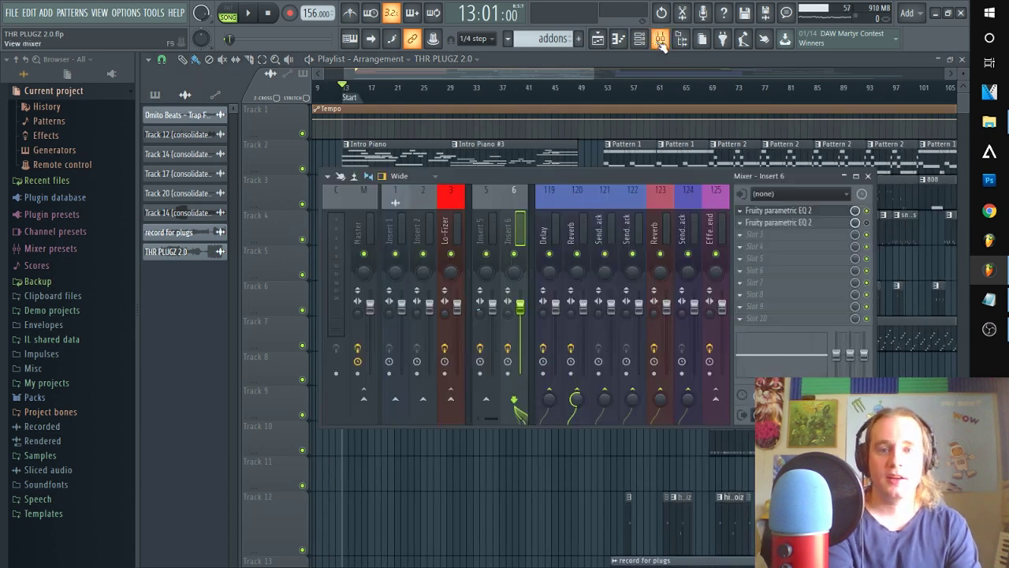
{"action": "left_click", "coordinate": [855, 176]}
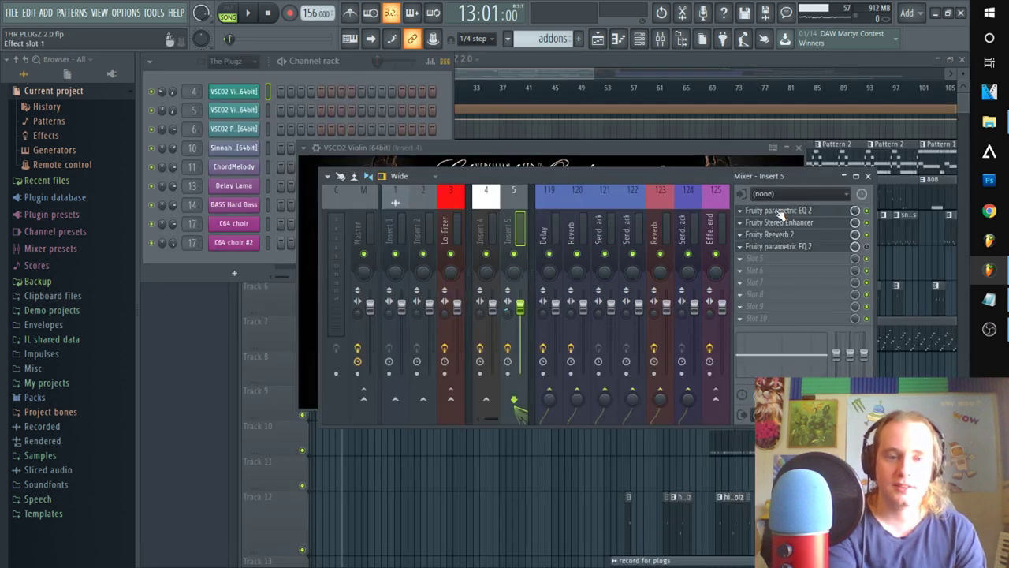
{"action": "left_click", "coordinate": [780, 222]}
{"action": "left_click", "coordinate": [779, 211]}
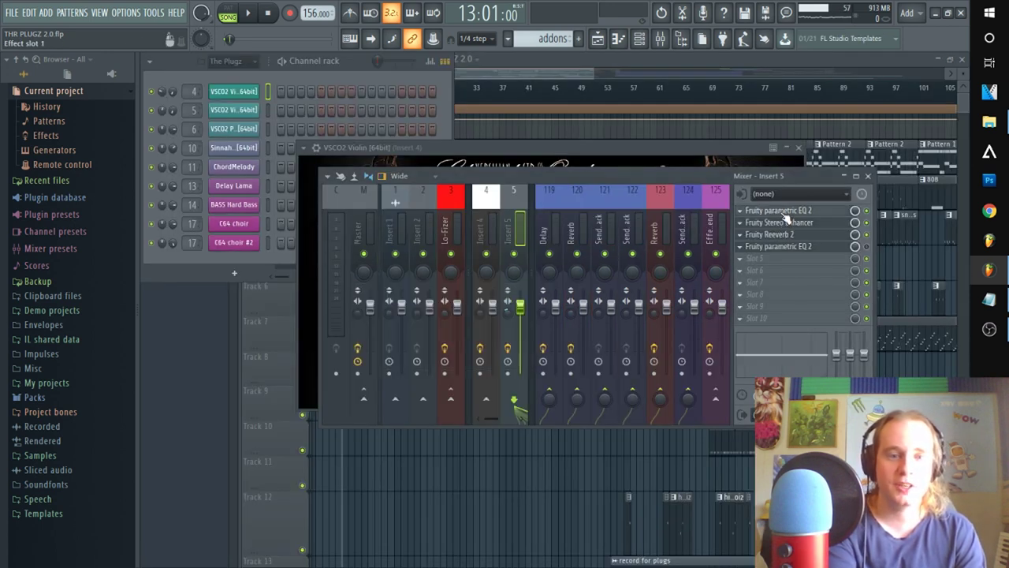
{"action": "left_click", "coordinate": [779, 210]}
{"action": "left_click", "coordinate": [772, 235]}
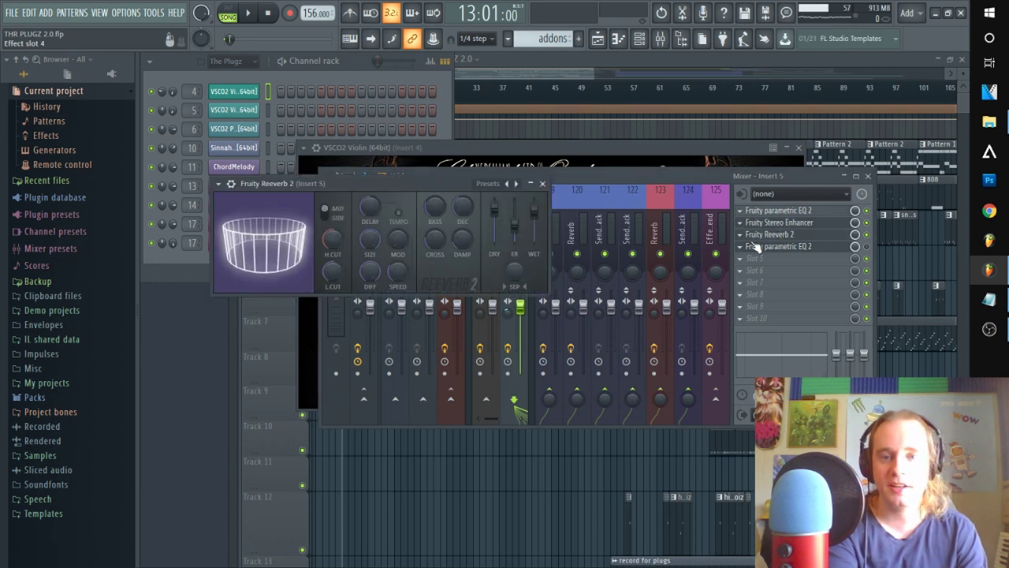
{"action": "left_click", "coordinate": [703, 179]}
Maximize the mixer to examine Insert 6's first Fruity Parametric EQ 2, and restore the mixer's size
{"action": "left_click_drag", "start_coordinate": [488, 418], "coordinate": [487, 419]}
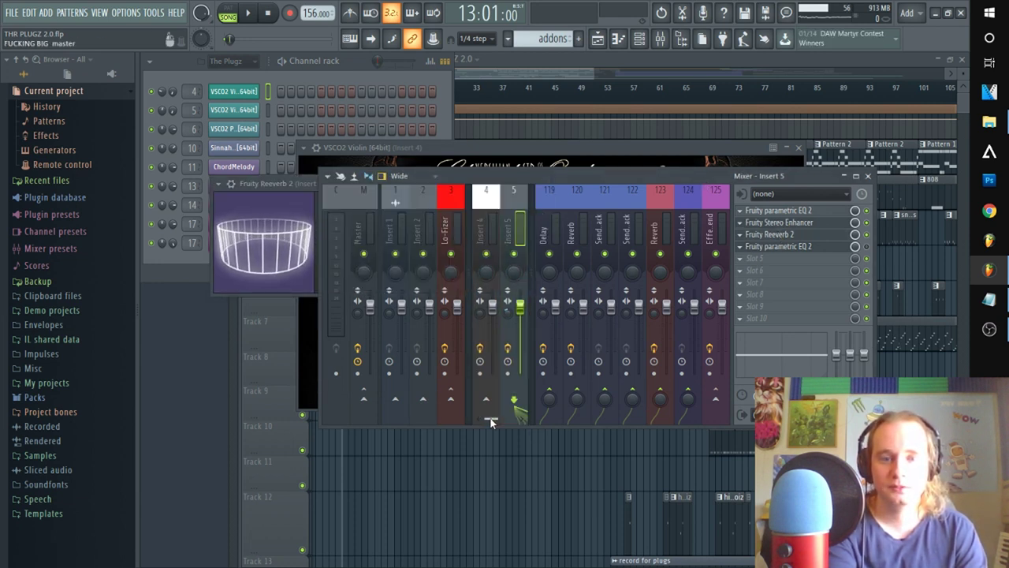
{"action": "left_click", "coordinate": [857, 176]}
{"action": "left_click", "coordinate": [368, 160]}
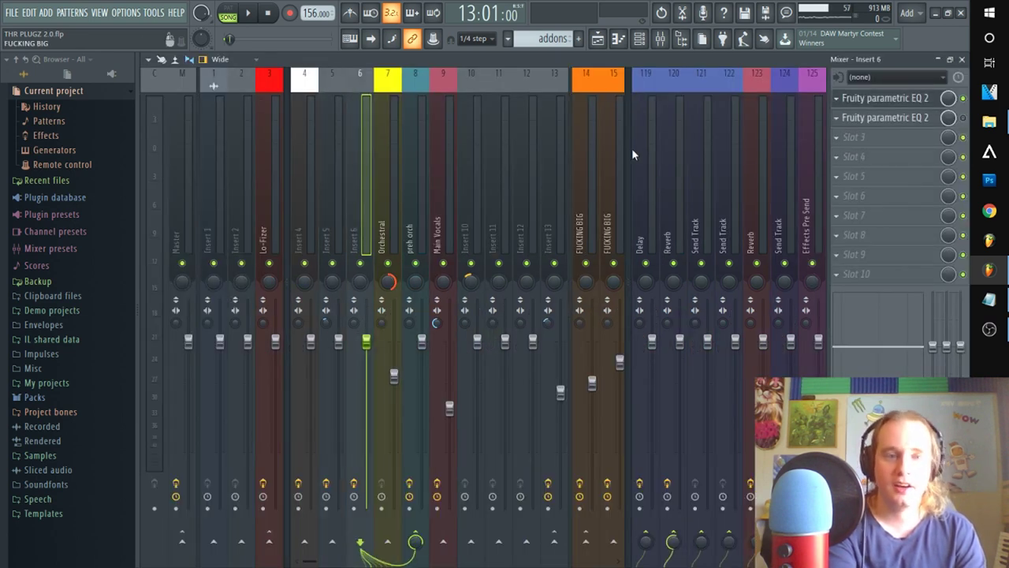
{"action": "left_click", "coordinate": [875, 100]}
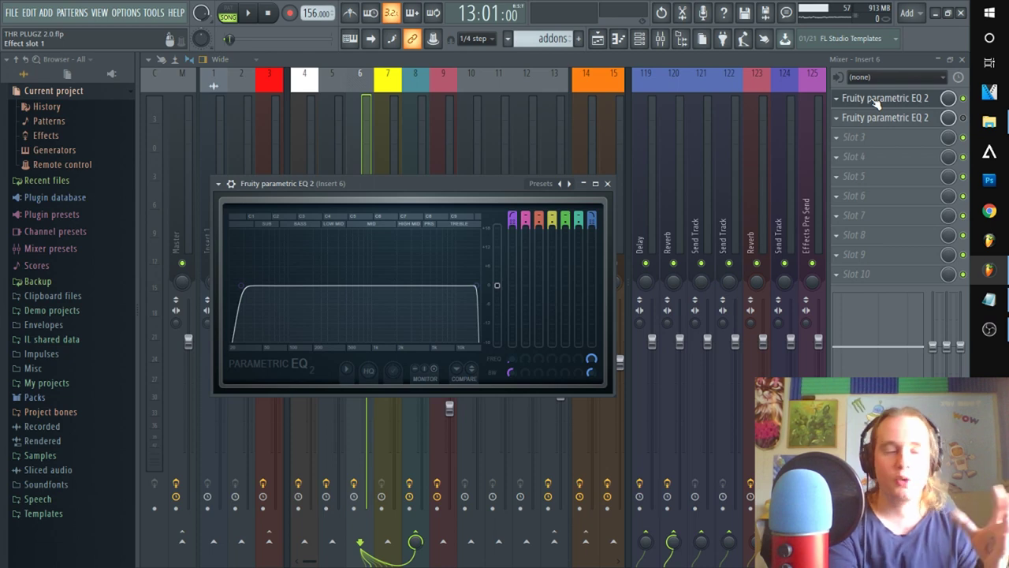
{"action": "left_click", "coordinate": [951, 60]}
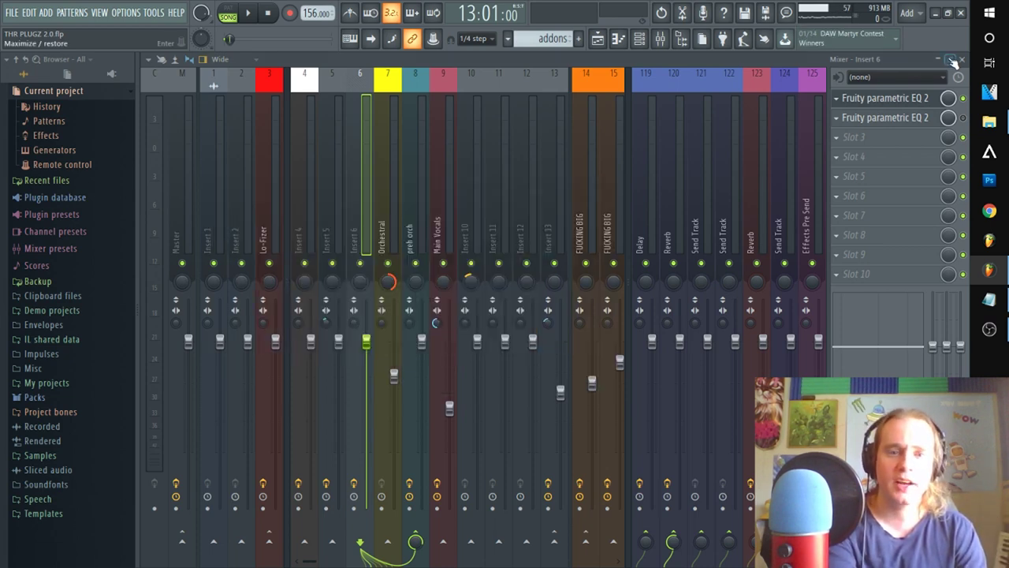
Go back to the Playlist and play the intro section from bar 13
{"action": "left_click", "coordinate": [473, 89]}
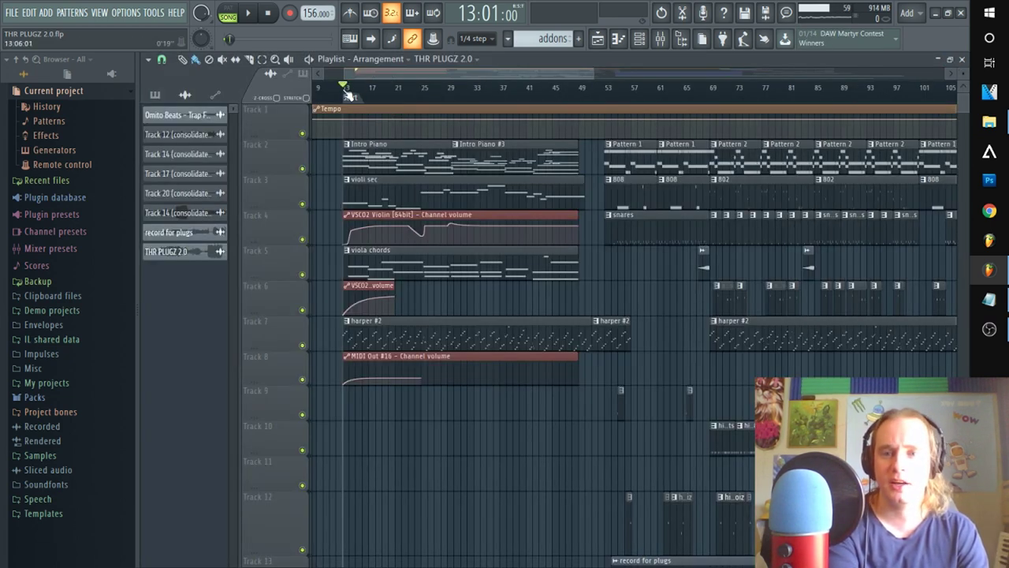
{"action": "scroll", "coordinate": [347, 91], "scroll_direction": "up", "scroll_amount": 2}
{"action": "key", "text": "space"}
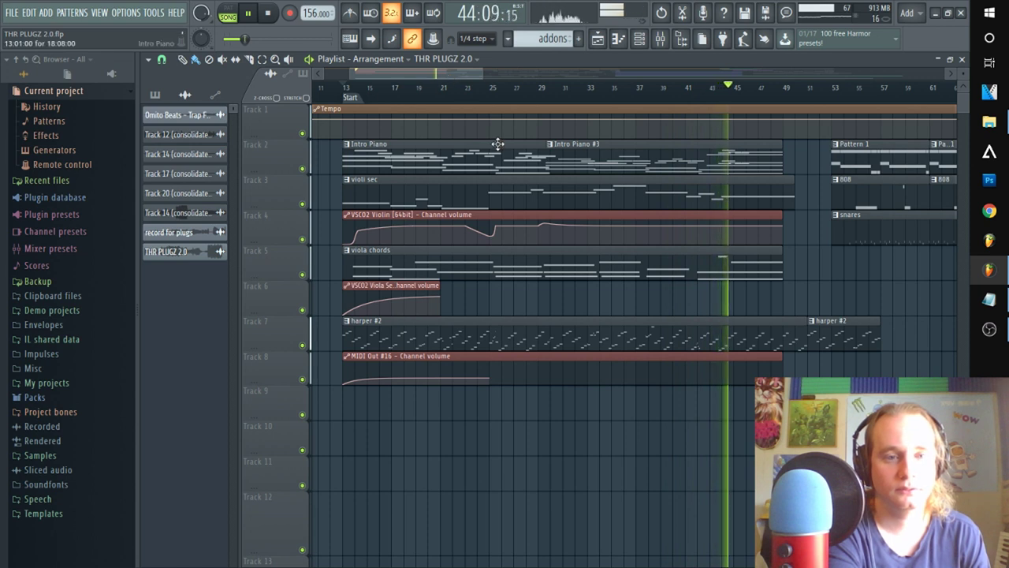
Mute Track 13 in the Playlist while the intro keeps playing
{"action": "scroll", "coordinate": [493, 136], "scroll_direction": "down", "scroll_amount": 3}
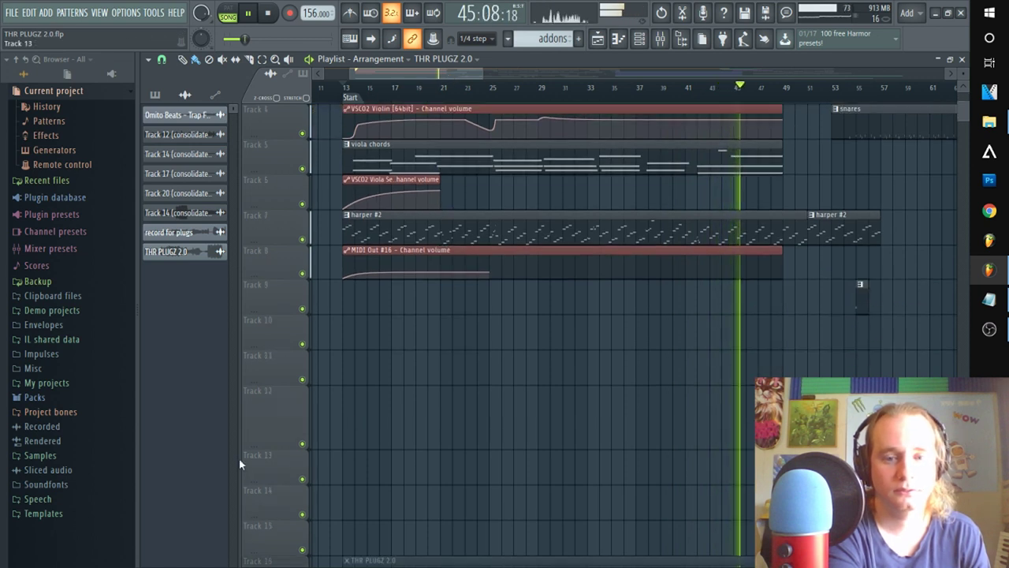
{"action": "left_click", "coordinate": [302, 479]}
{"action": "scroll", "coordinate": [469, 318], "scroll_direction": "up", "scroll_amount": 3}
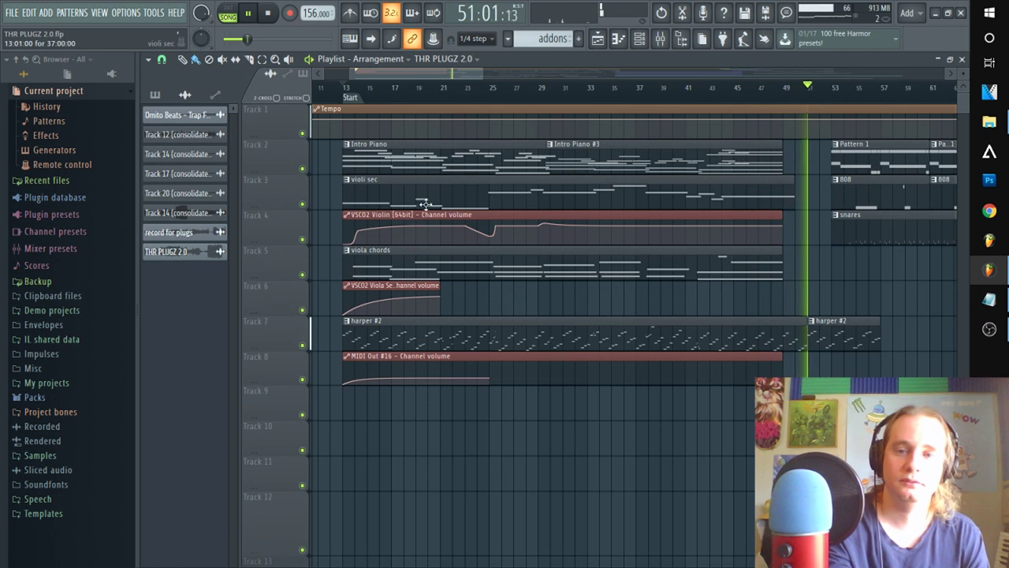
Stop playback, return to the start of the intro at bar 13, show the mixer and play the song
{"action": "left_click", "coordinate": [250, 15]}
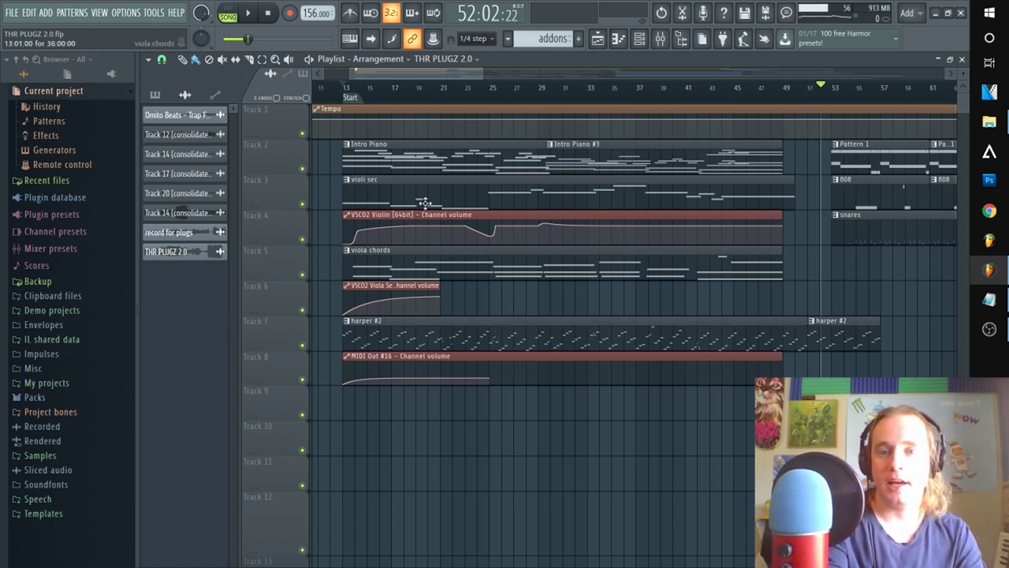
{"action": "left_click", "coordinate": [345, 89]}
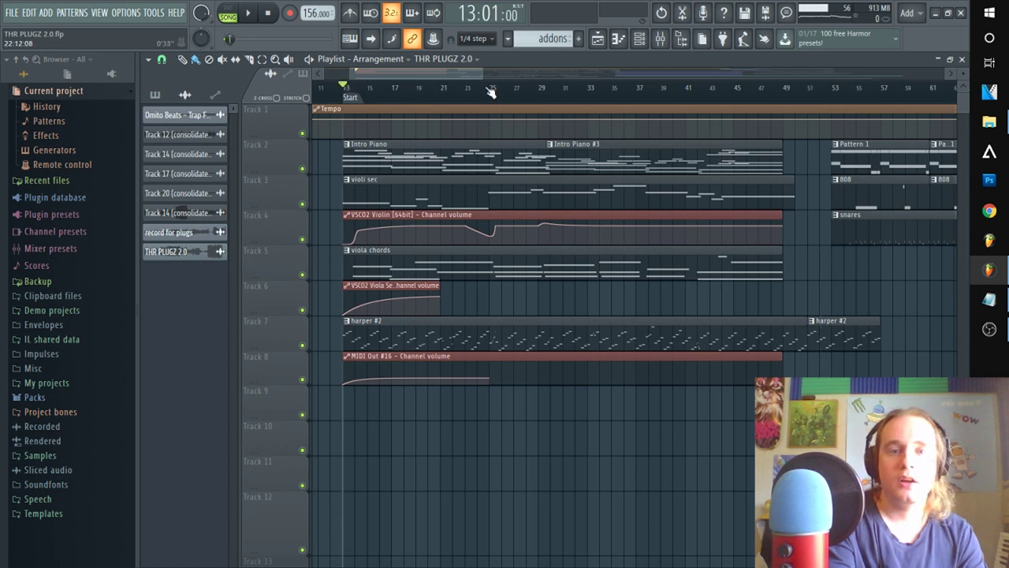
{"action": "left_click", "coordinate": [660, 38]}
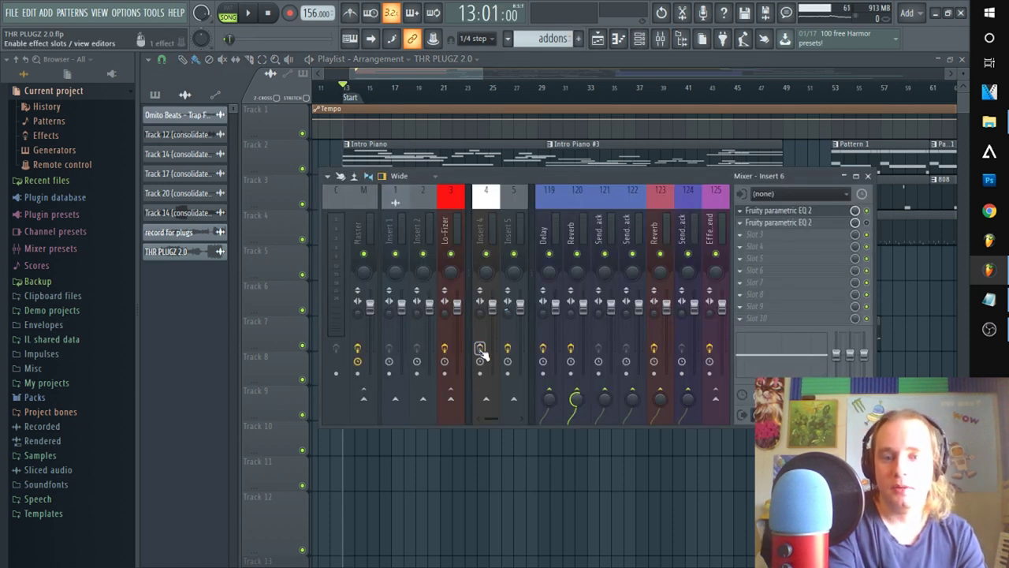
{"action": "scroll", "coordinate": [481, 194], "scroll_direction": "down", "scroll_amount": 1}
{"action": "key", "text": "space"}
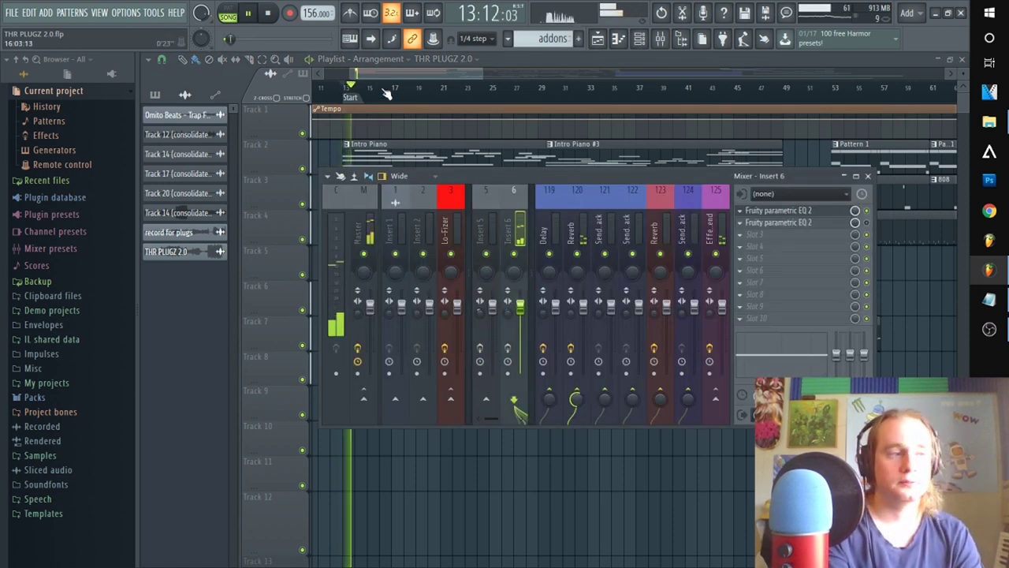
Skip ahead through the intro to bars 21 and 28, show the mixer again and stop playback
{"action": "left_click", "coordinate": [384, 89]}
{"action": "left_click", "coordinate": [443, 89]}
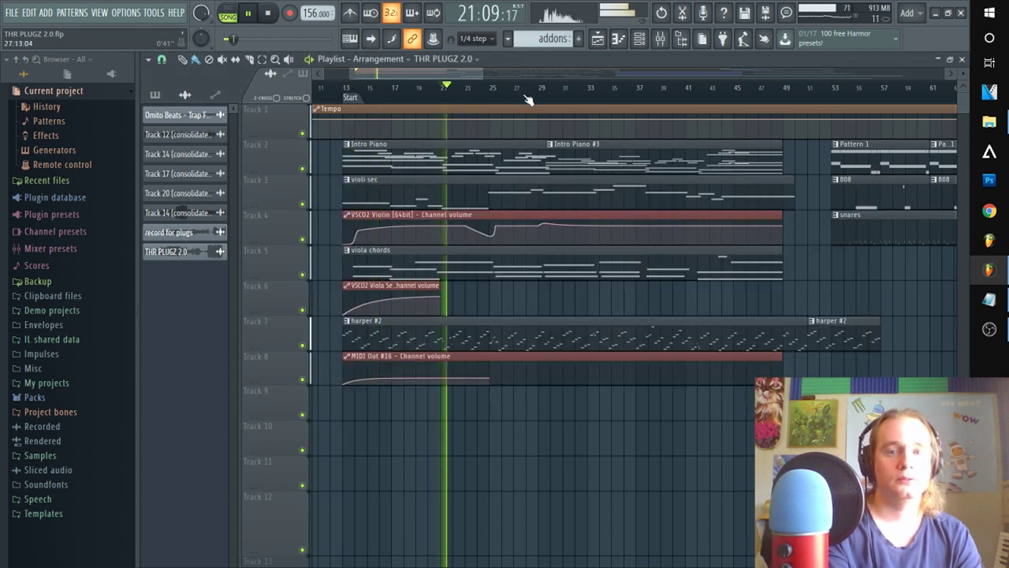
{"action": "left_click", "coordinate": [526, 97]}
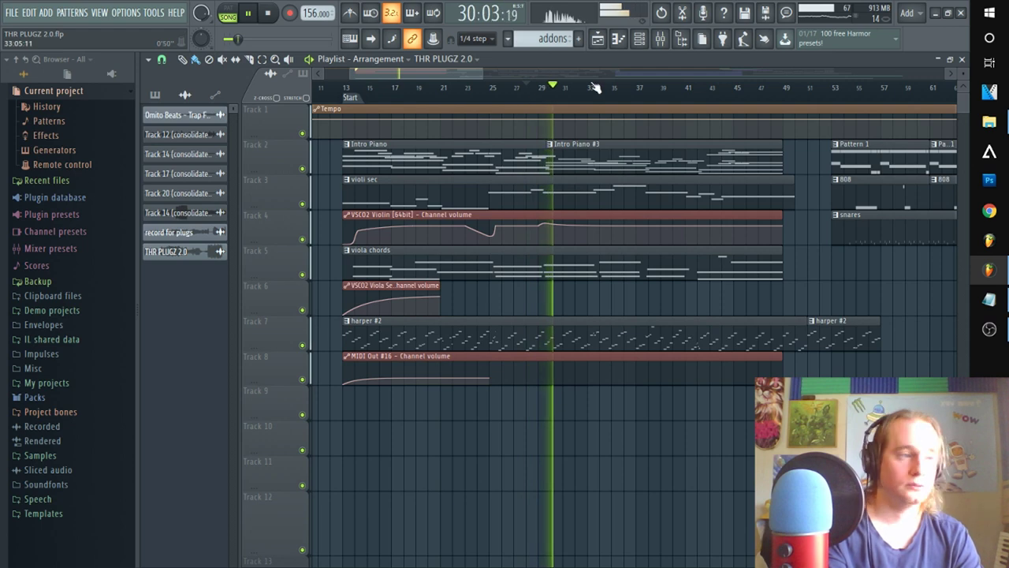
{"action": "key", "text": "F9"}
{"action": "key", "text": "space"}
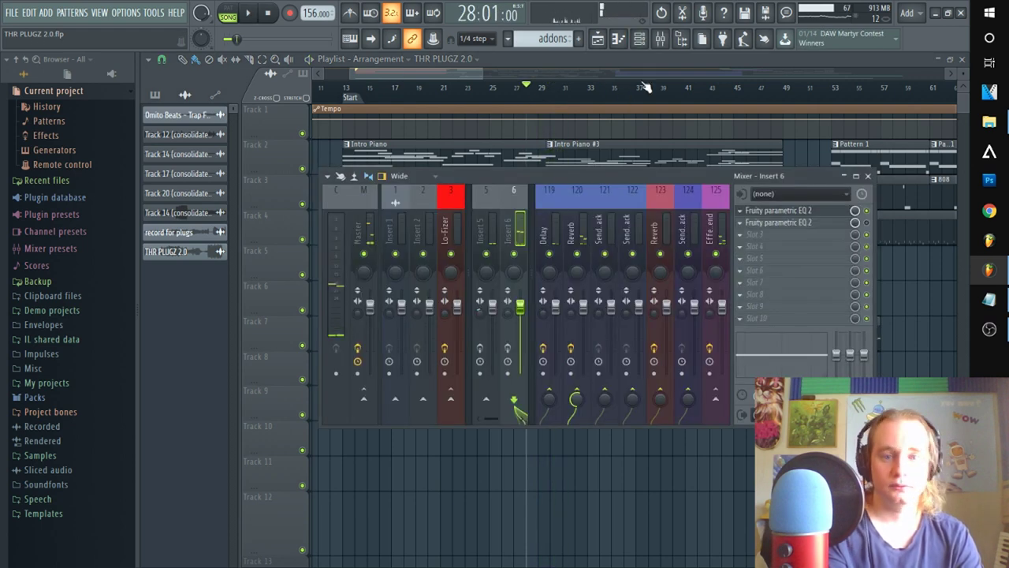
Examine Insert 6's Fruity Parametric EQ 2 curve, view the mixer maximized, and return to the Playlist
{"action": "left_click", "coordinate": [508, 348]}
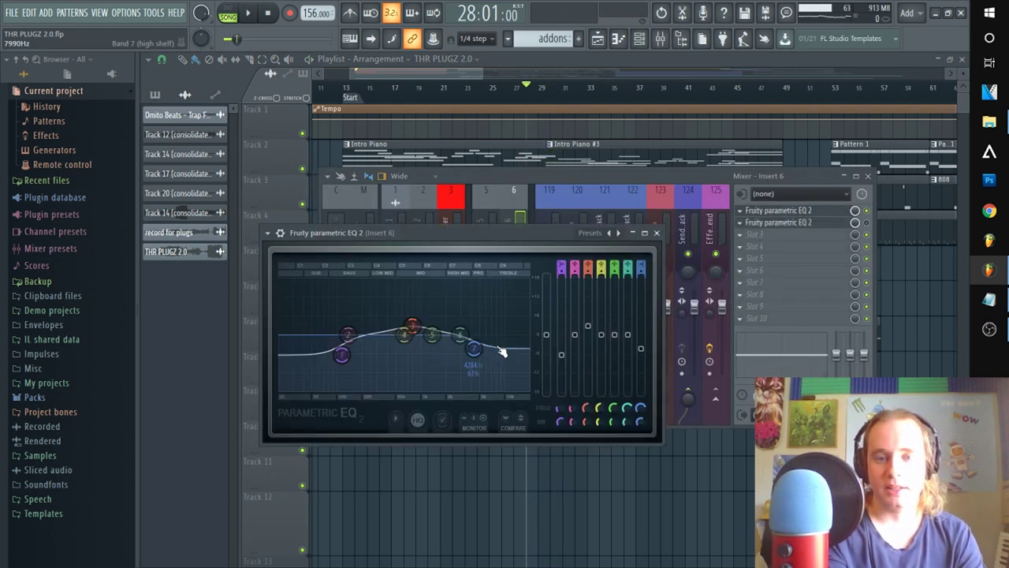
{"action": "left_click", "coordinate": [601, 175]}
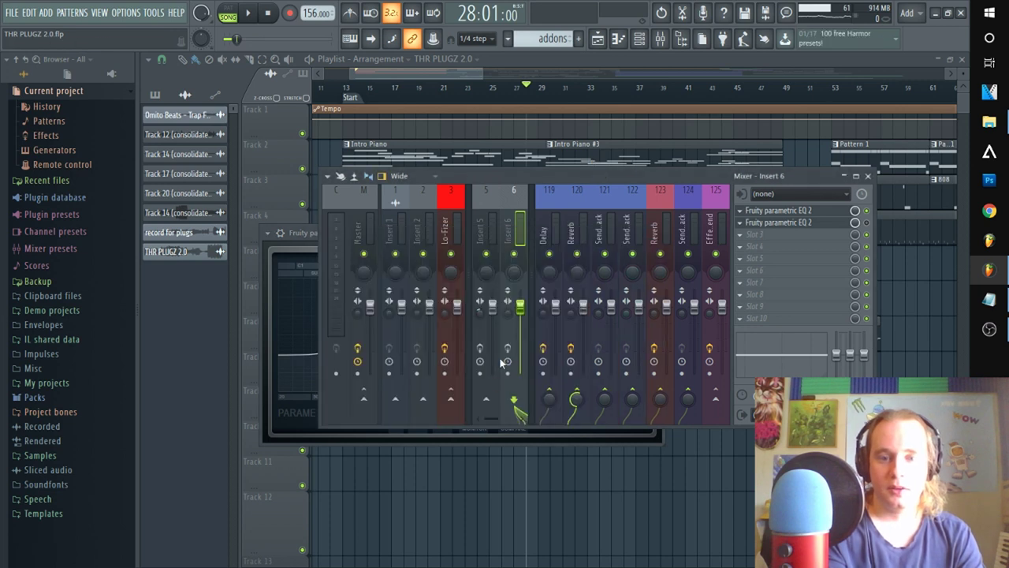
{"action": "left_click_drag", "start_coordinate": [487, 418], "coordinate": [487, 421]}
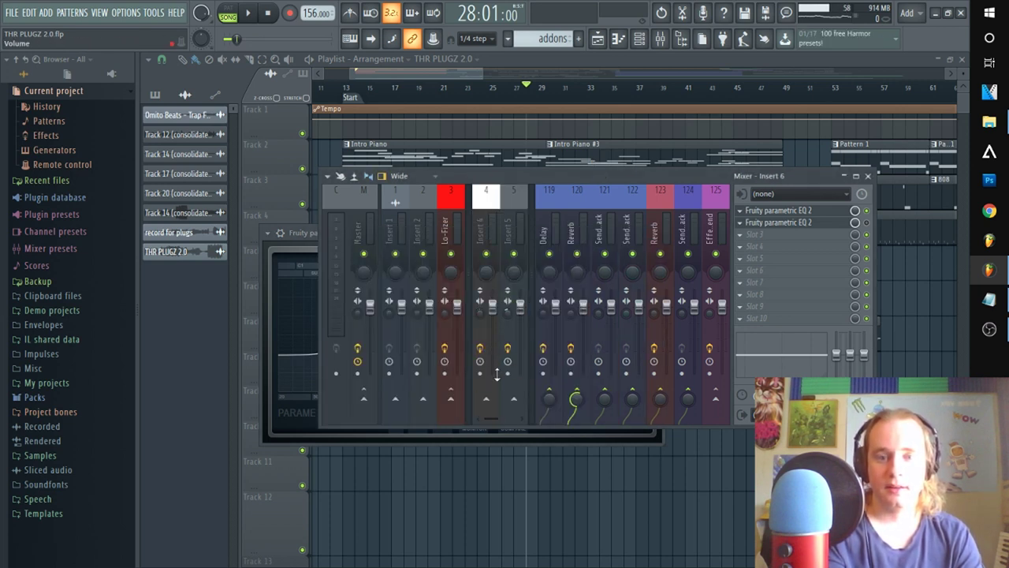
{"action": "left_click", "coordinate": [856, 177]}
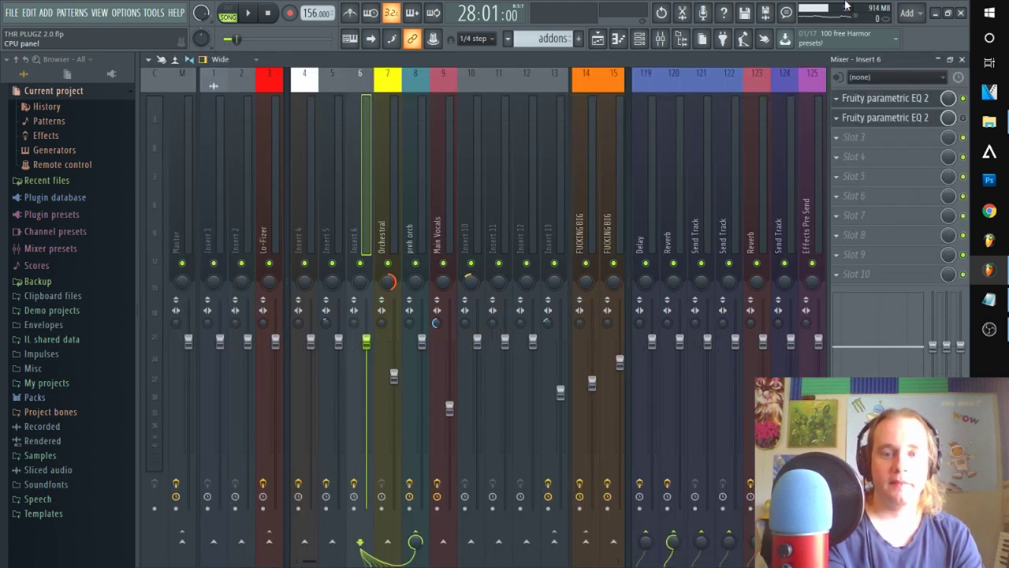
{"action": "left_click", "coordinate": [950, 60]}
Move the playhead to bar 53, open the 808 pattern's notes in the Piano roll, and audition its bass keys
{"action": "left_click_drag", "start_coordinate": [688, 95], "coordinate": [835, 95]}
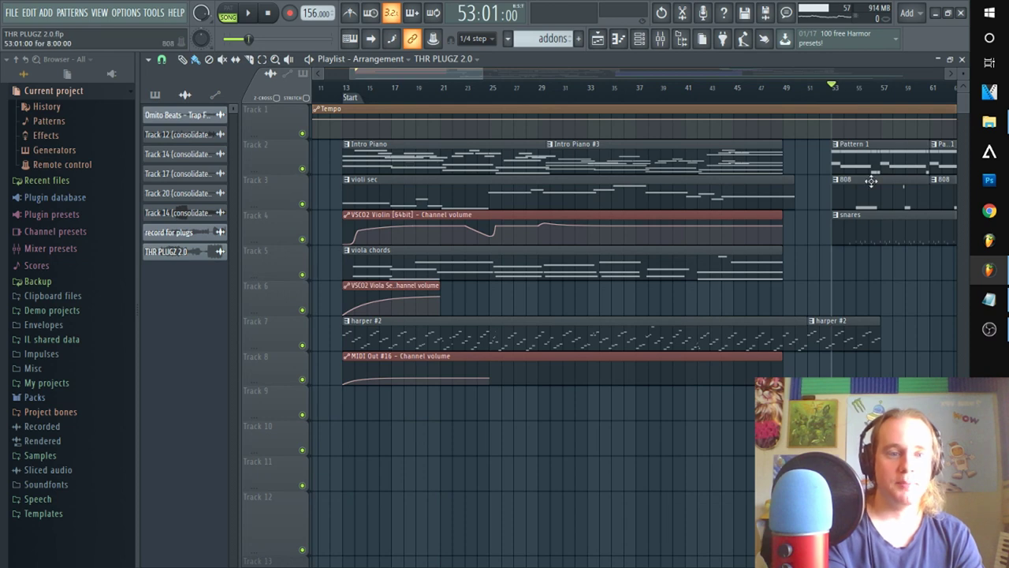
{"action": "double_click", "coordinate": [870, 177]}
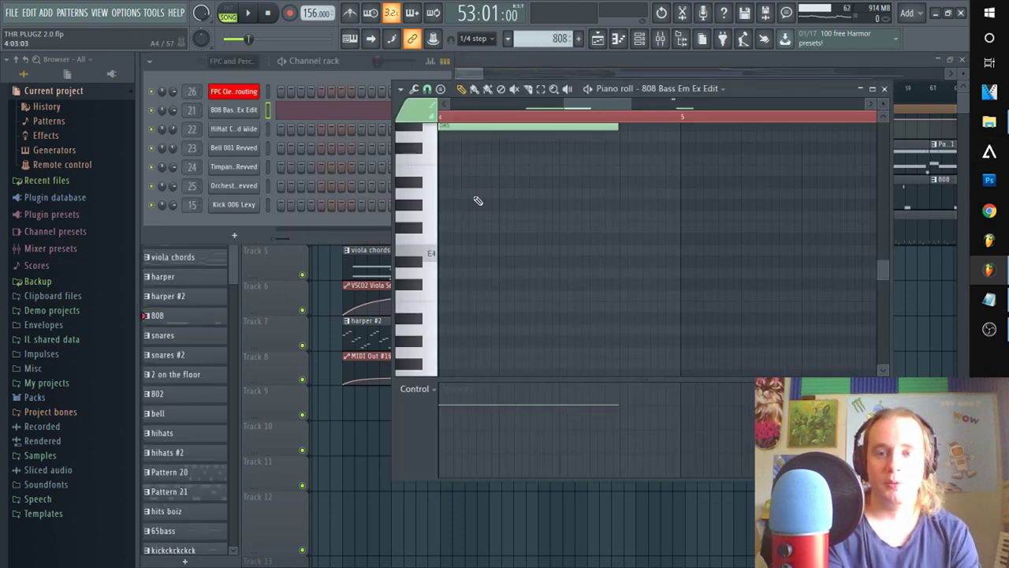
{"action": "scroll", "coordinate": [473, 169], "scroll_direction": "down", "scroll_amount": 2}
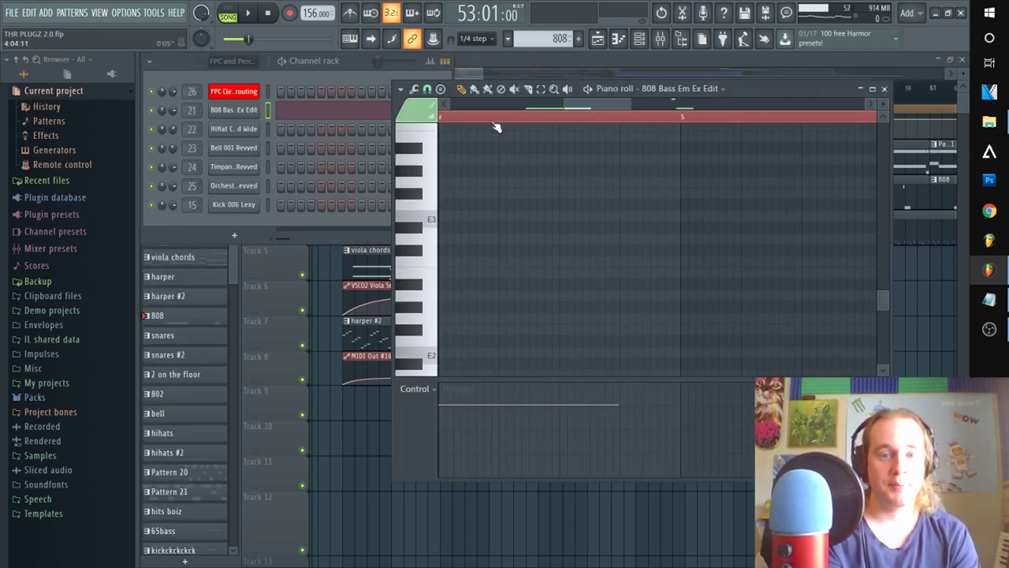
{"action": "scroll", "coordinate": [497, 126], "scroll_direction": "down", "scroll_amount": 5}
{"action": "scroll", "coordinate": [498, 264], "scroll_direction": "up", "scroll_amount": 10}
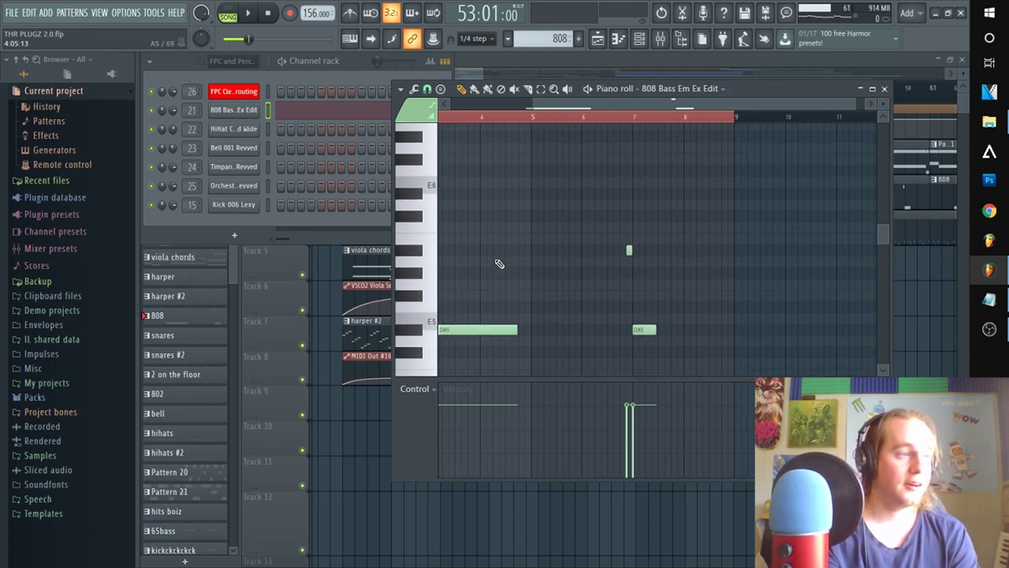
{"action": "left_click", "coordinate": [420, 331]}
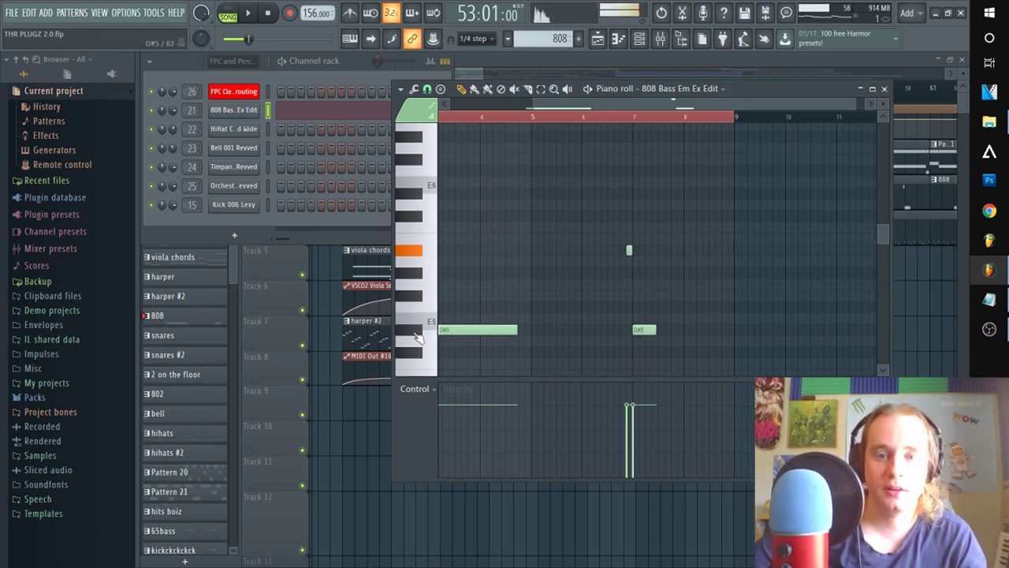
{"action": "left_click", "coordinate": [418, 332]}
{"action": "left_click", "coordinate": [680, 60]}
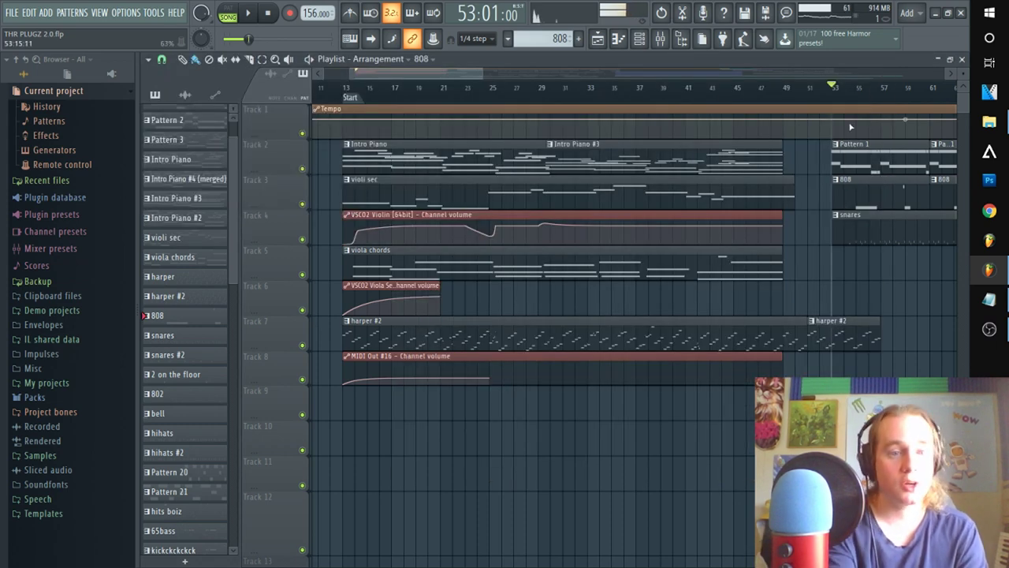
View the snares pattern's notes, play the song from bar 53 while looking over the Playlist tracks, and stop
{"action": "left_click_drag", "start_coordinate": [427, 73], "coordinate": [552, 142]}
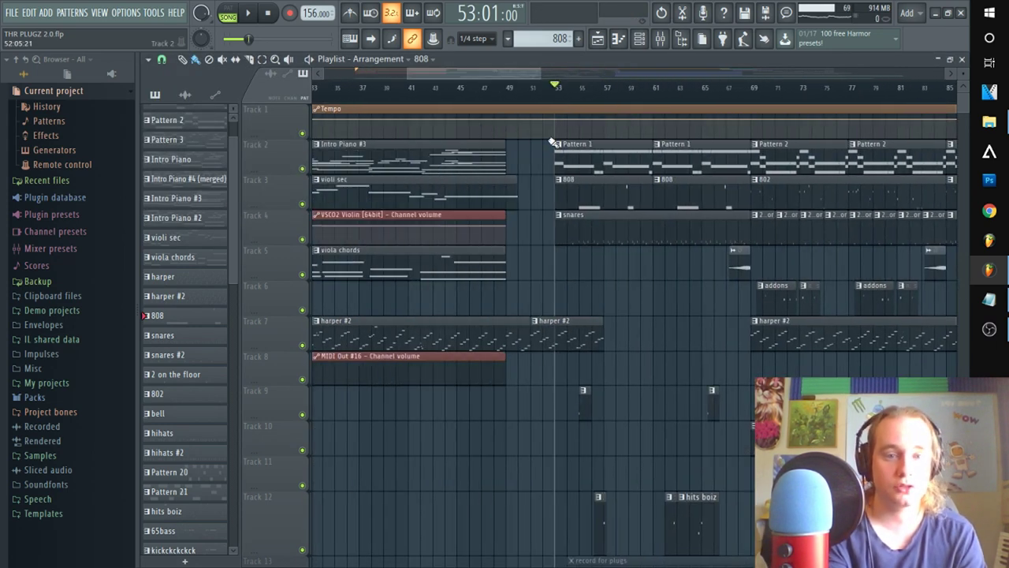
{"action": "double_click", "coordinate": [597, 235]}
{"action": "key", "text": "space"}
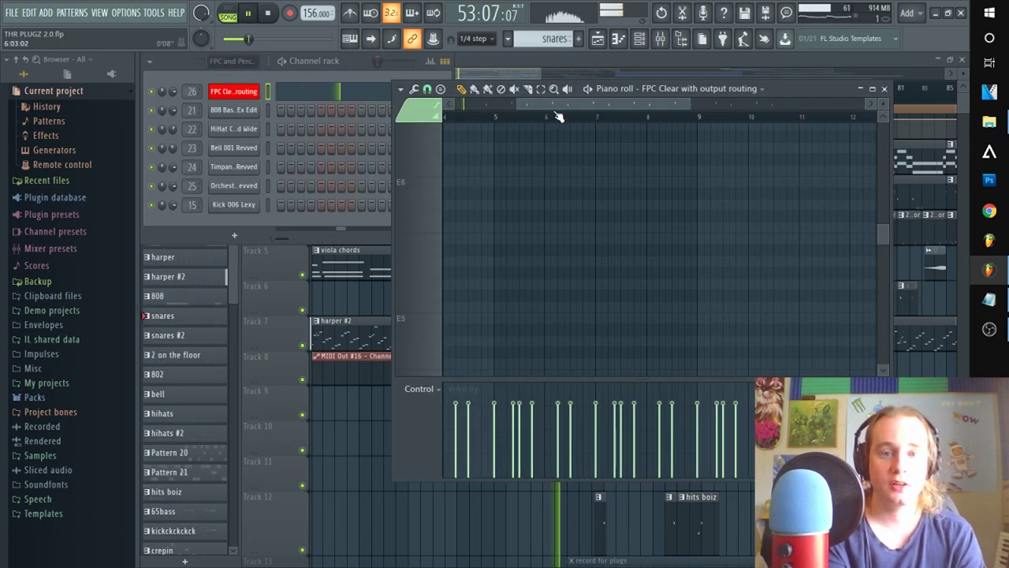
{"action": "left_click", "coordinate": [698, 53]}
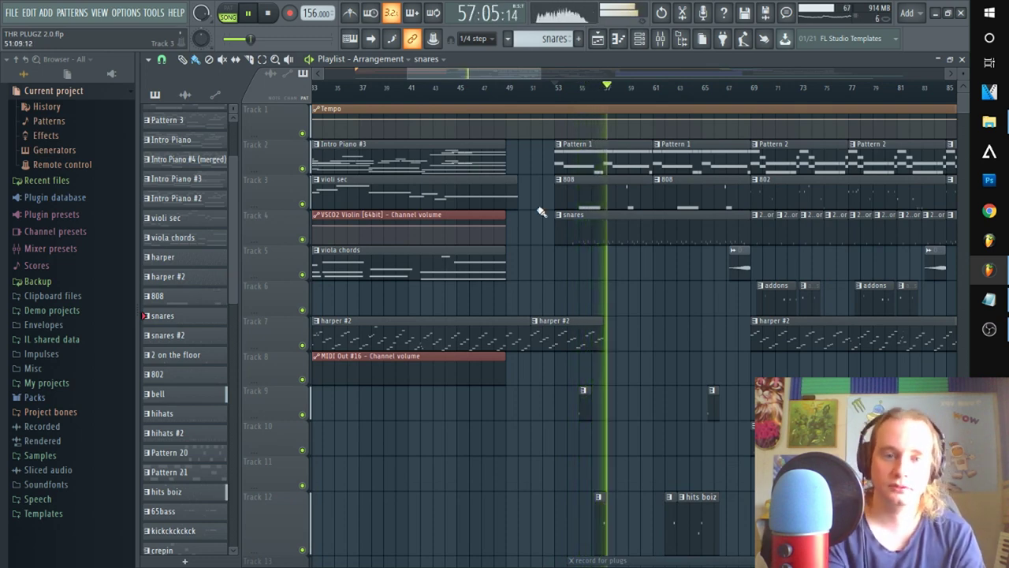
{"action": "scroll", "coordinate": [567, 233], "scroll_direction": "down", "scroll_amount": 5}
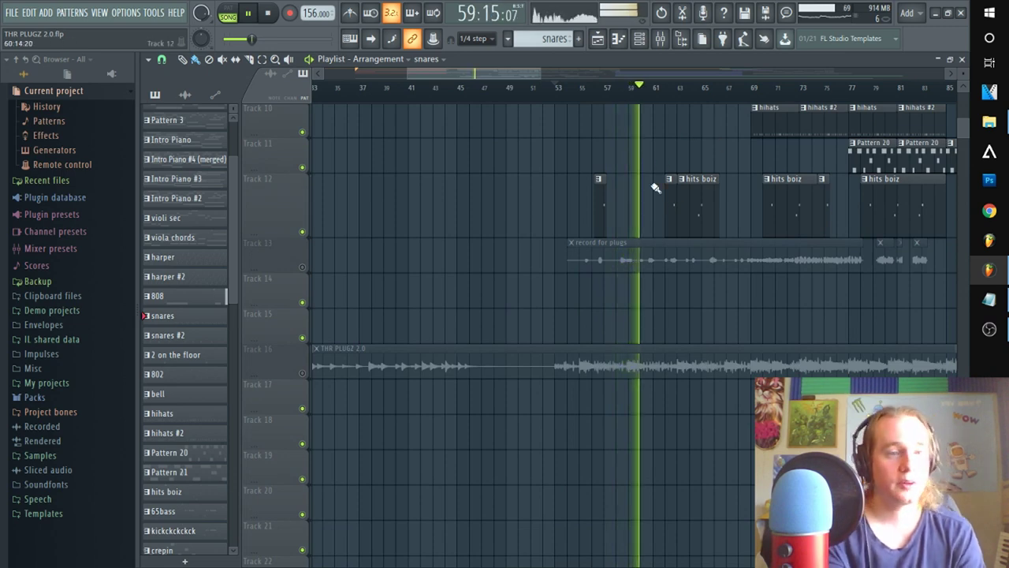
{"action": "scroll", "coordinate": [597, 171], "scroll_direction": "up", "scroll_amount": 5}
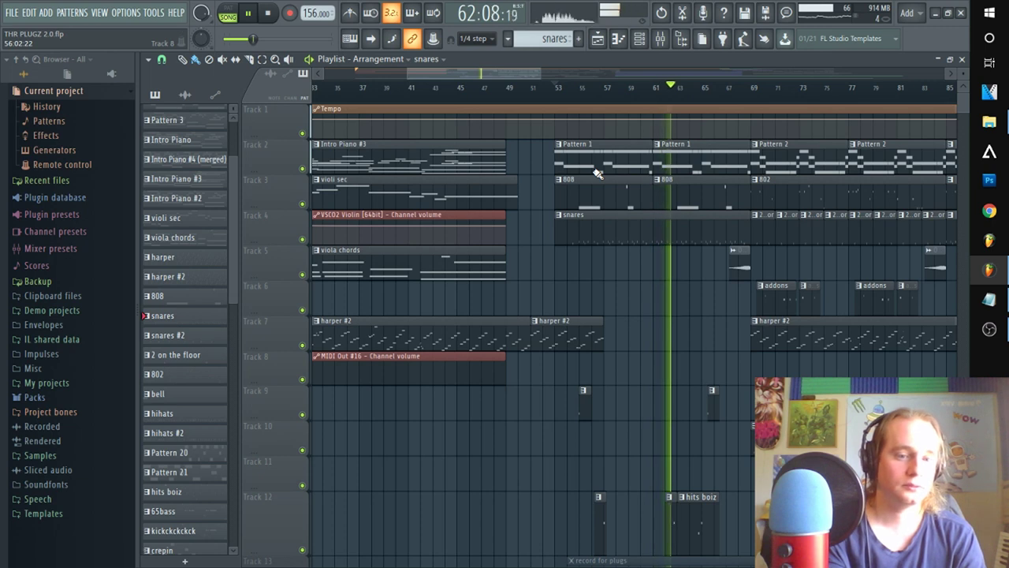
{"action": "key", "text": "space"}
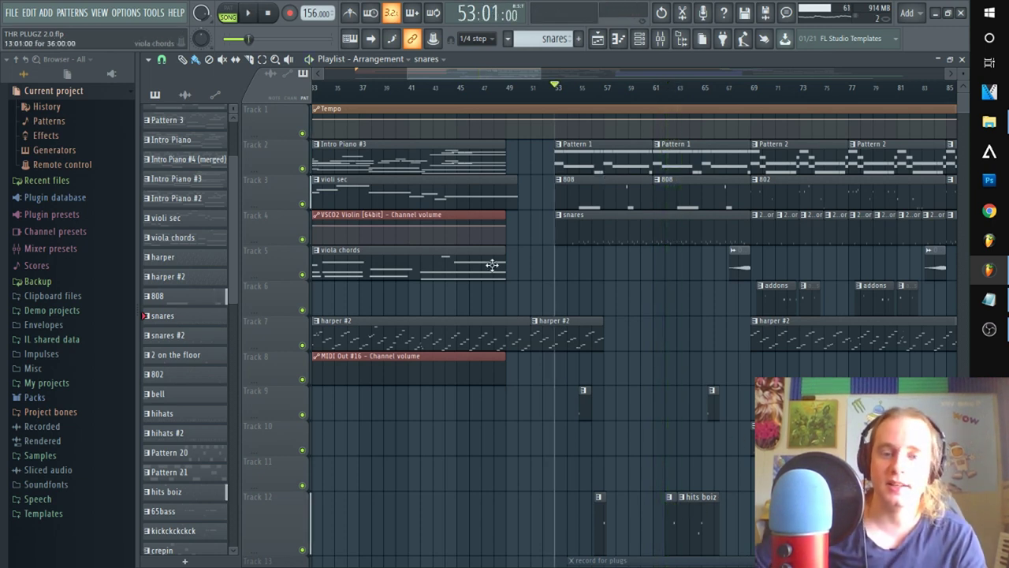
Play Pattern 1's ChordMelody notes in the Piano roll, view the ChordMelody synth, and return to the Playlist
{"action": "double_click", "coordinate": [609, 152]}
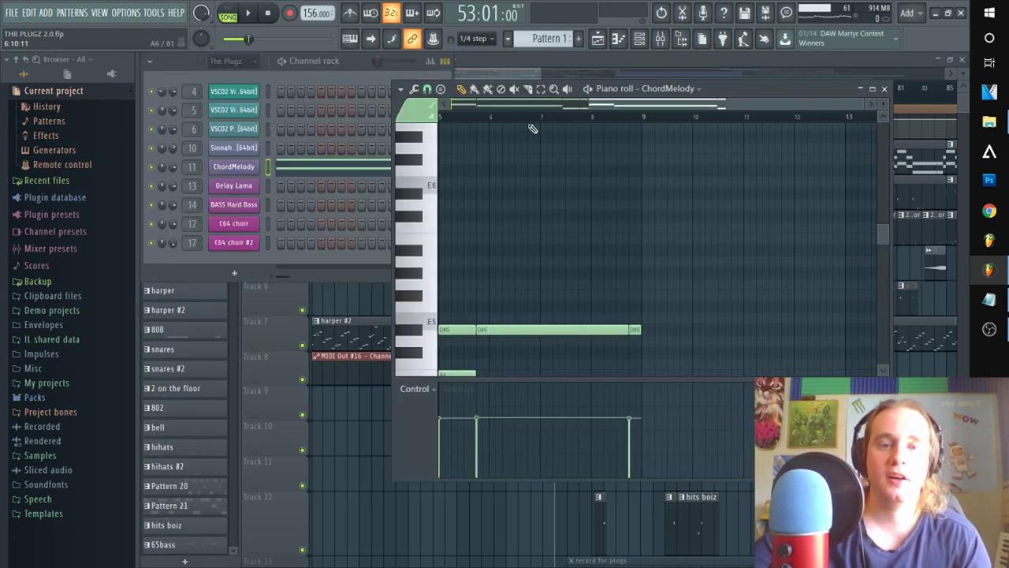
{"action": "left_click", "coordinate": [588, 89]}
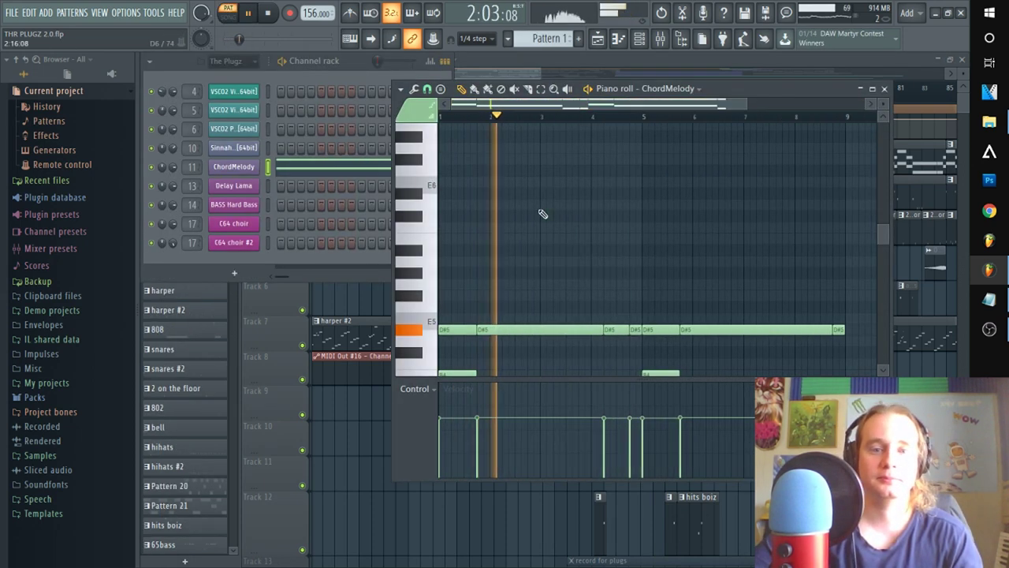
{"action": "scroll", "coordinate": [541, 220], "scroll_direction": "down", "scroll_amount": 4}
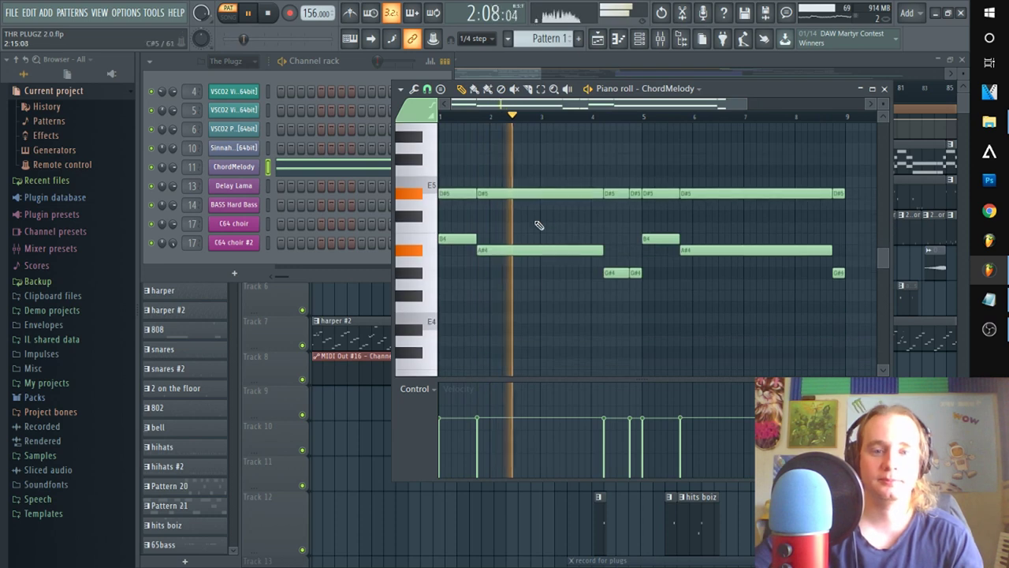
{"action": "left_click", "coordinate": [252, 172]}
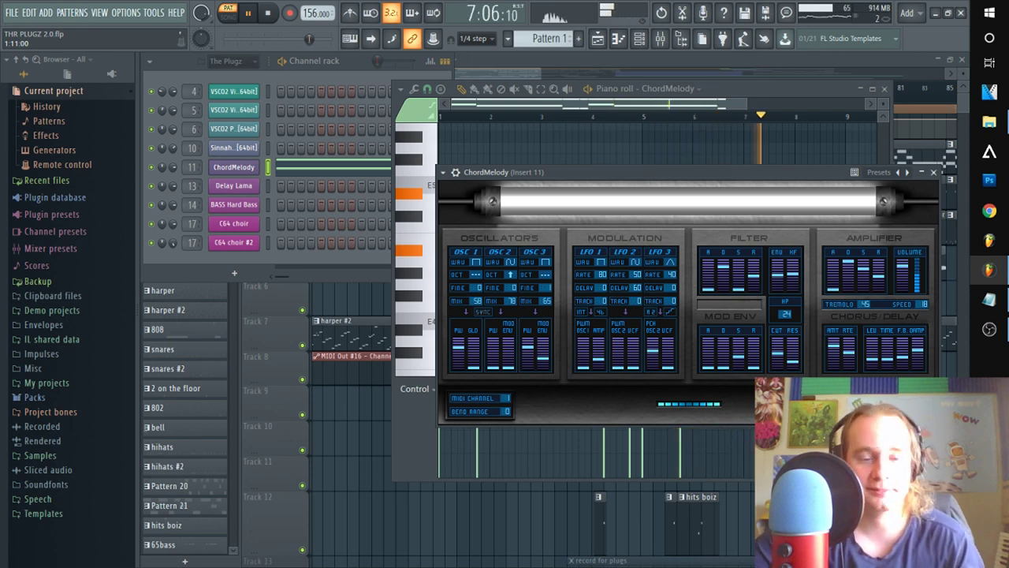
{"action": "left_click", "coordinate": [842, 59]}
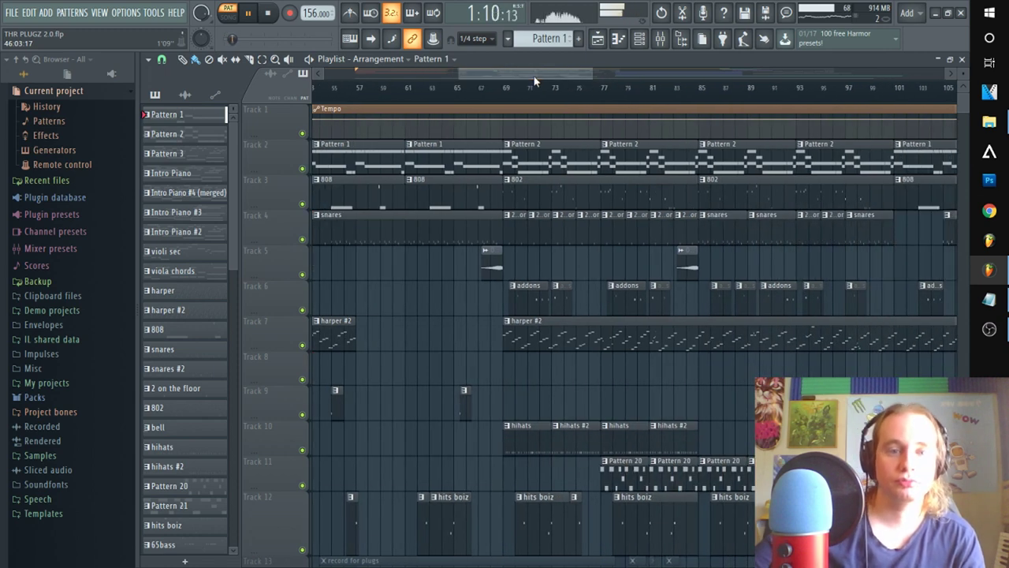
Open Pattern 2's ChordMelody notes from the Playlist, view them from bar 1 as they play, and stop playback
{"action": "double_click", "coordinate": [523, 150]}
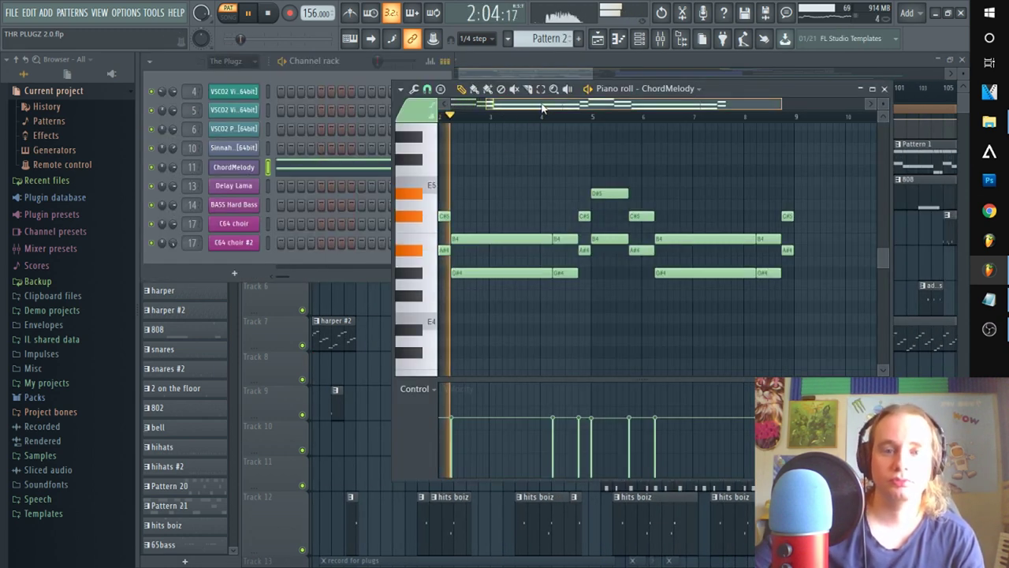
{"action": "left_click_drag", "start_coordinate": [542, 106], "coordinate": [484, 121]}
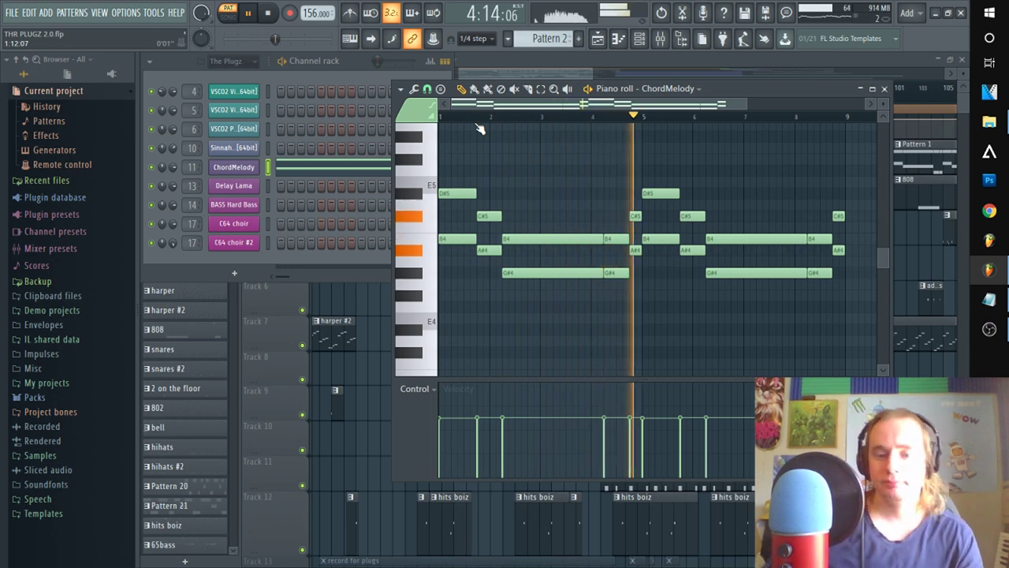
{"action": "key", "text": "space"}
{"action": "key", "text": "F5"}
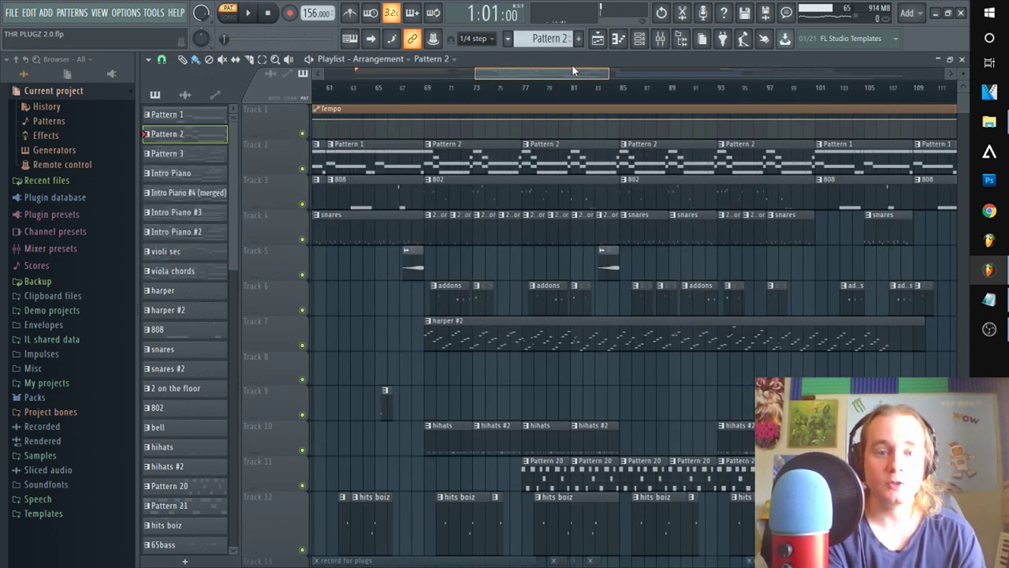
Open Pattern 20, view its Sinnah by NUSofting synth, and play its Piano roll notes from bar 5
{"action": "double_click", "coordinate": [544, 473]}
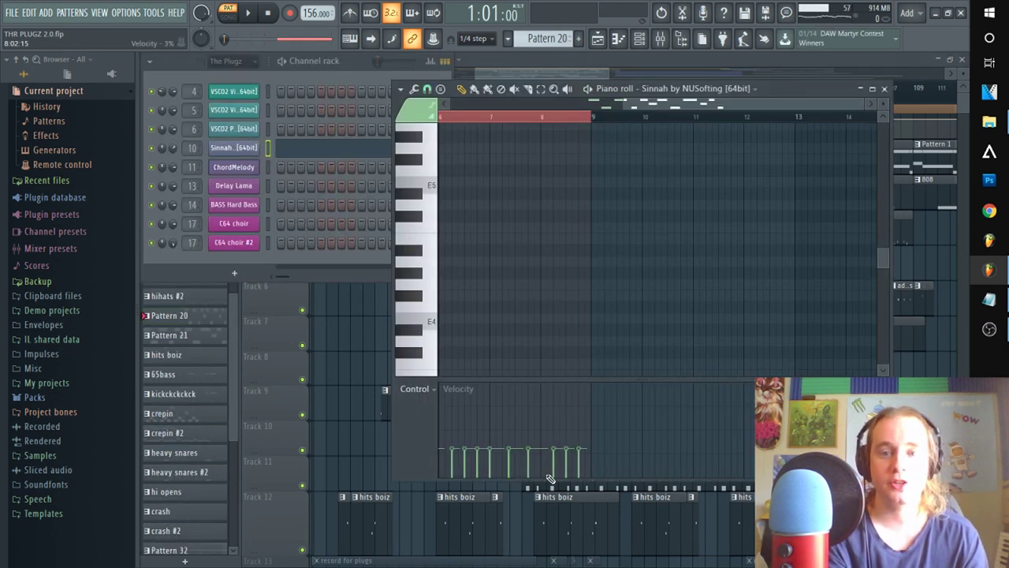
{"action": "left_click", "coordinate": [221, 148]}
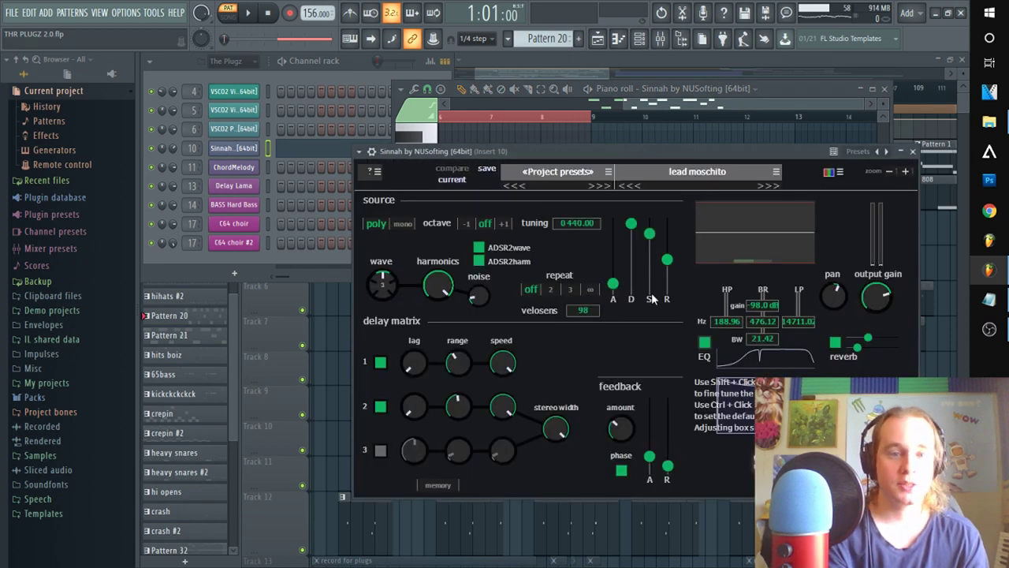
{"action": "left_click", "coordinate": [686, 108]}
{"action": "scroll", "coordinate": [606, 108], "scroll_direction": "down", "scroll_amount": 2}
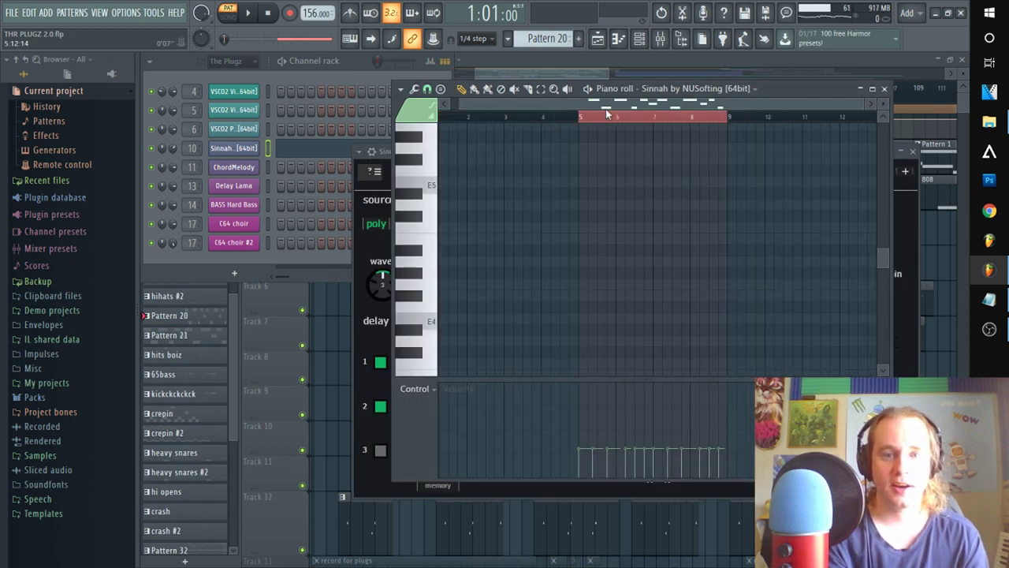
{"action": "left_click", "coordinate": [595, 117]}
{"action": "key", "text": "space"}
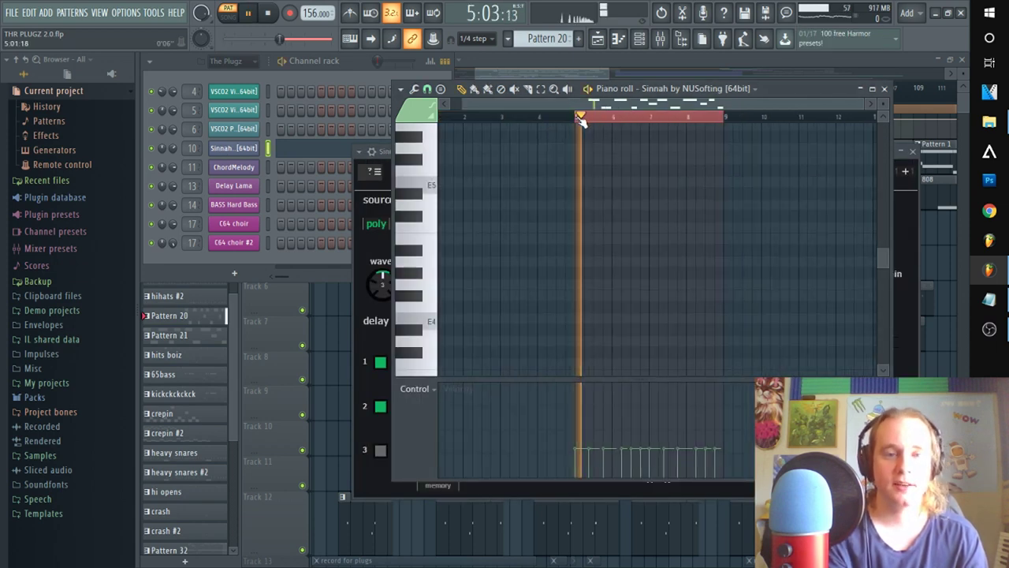
Return to the Playlist, play the song from bar 77 where Pattern 20 starts, and stop playback
{"action": "left_click", "coordinate": [741, 59]}
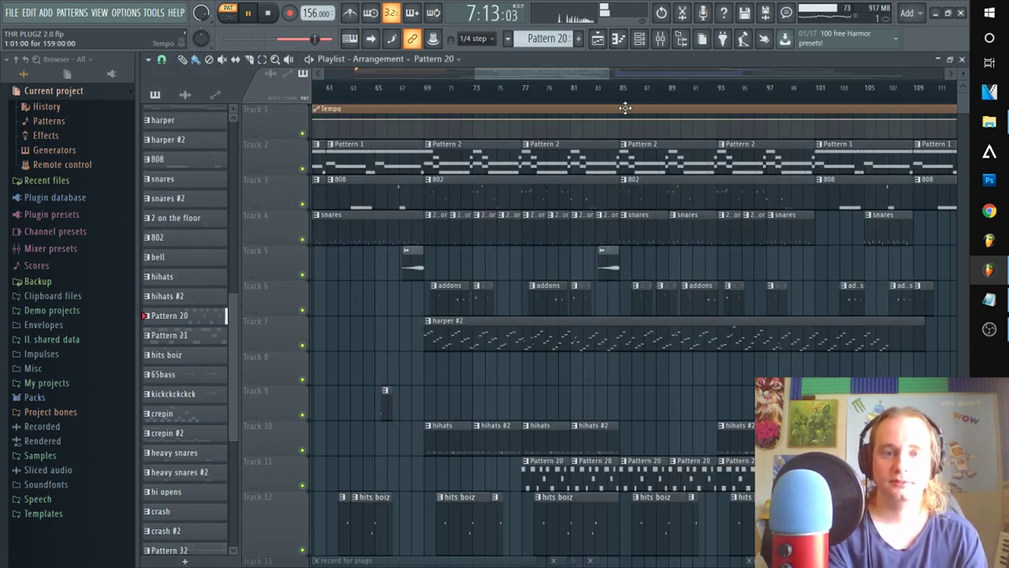
{"action": "left_click", "coordinate": [524, 88]}
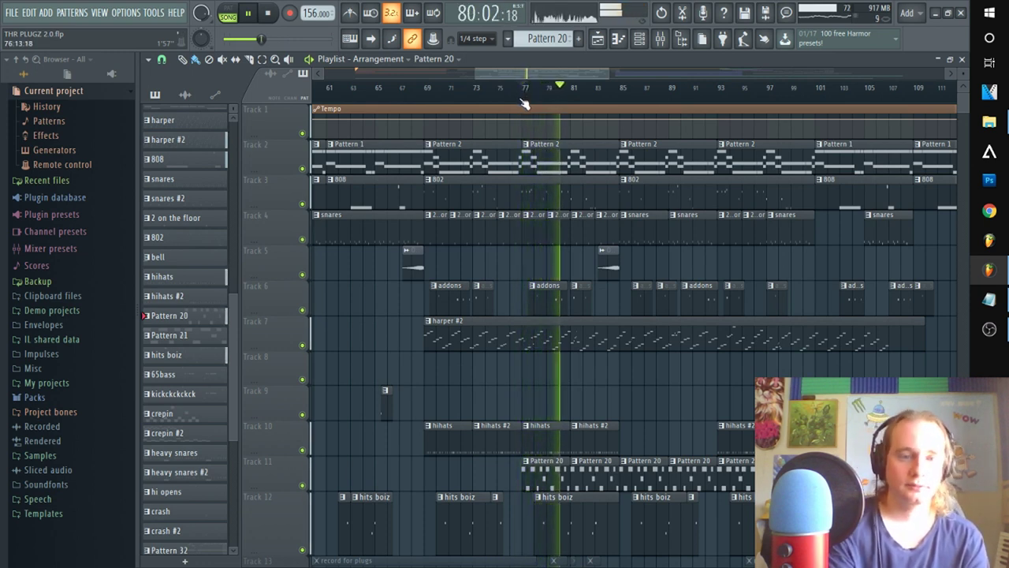
{"action": "key", "text": "space"}
{"action": "scroll", "coordinate": [564, 93], "scroll_direction": "down", "scroll_amount": 2}
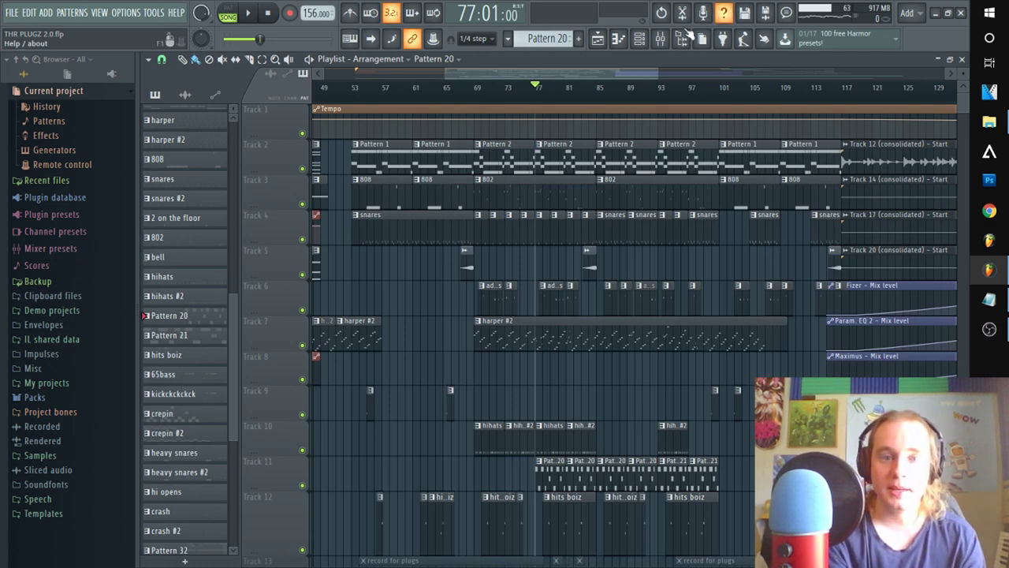
Filter the Channel rack to FPC and Percussion, view the FPC drum pads, and play the song from bar 77
{"action": "left_click", "coordinate": [642, 44]}
{"action": "left_click", "coordinate": [227, 61]}
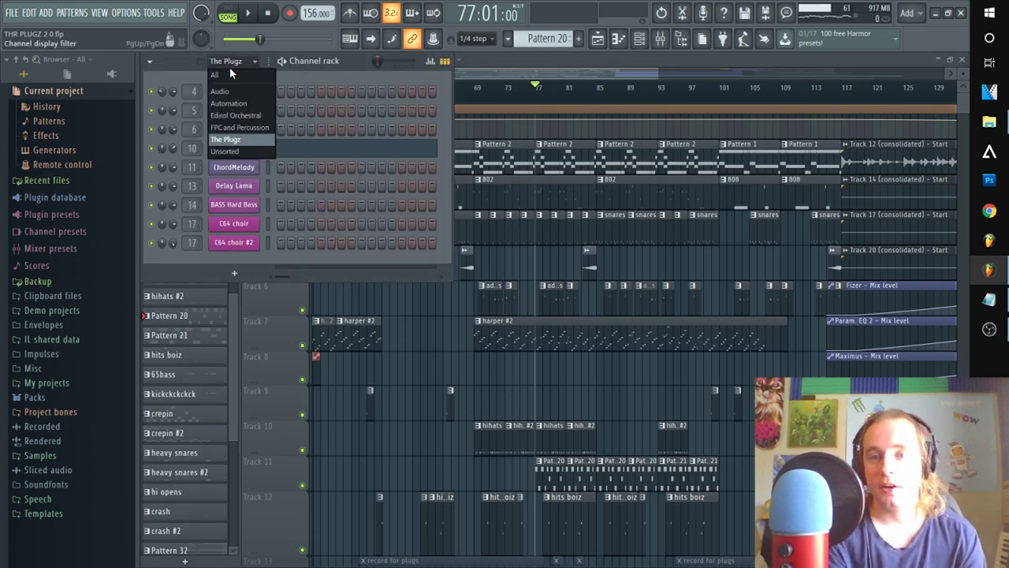
{"action": "left_click", "coordinate": [234, 130]}
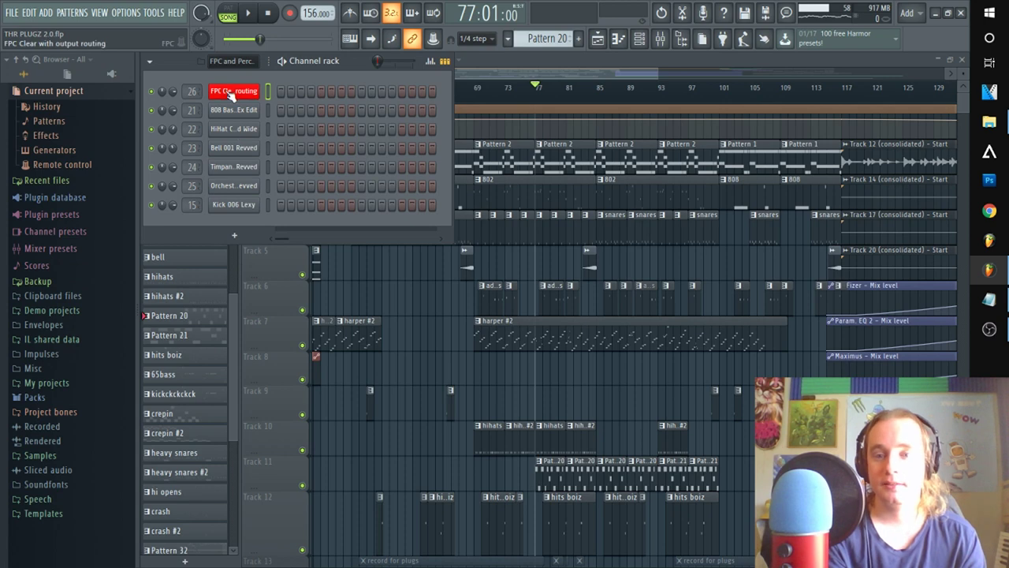
{"action": "left_click", "coordinate": [231, 93]}
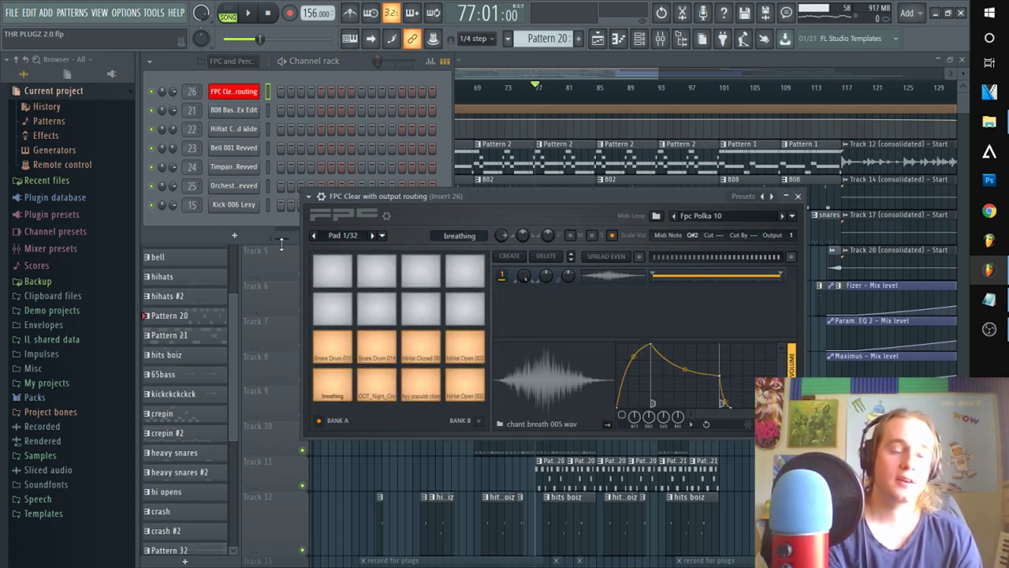
{"action": "key", "text": "space"}
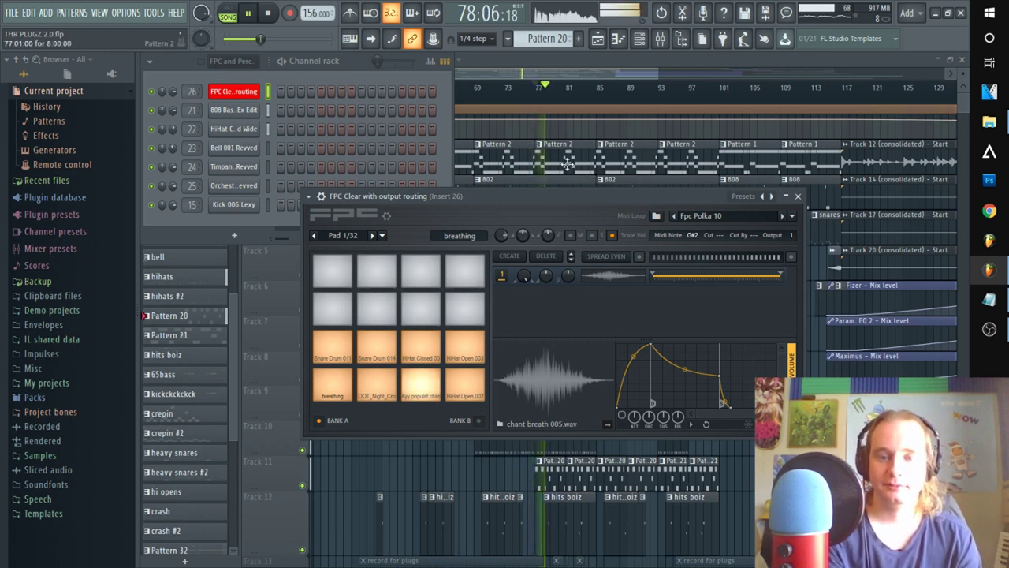
Return to the Playlist, look over its tracks during playback, and stop the song
{"action": "left_click", "coordinate": [597, 70]}
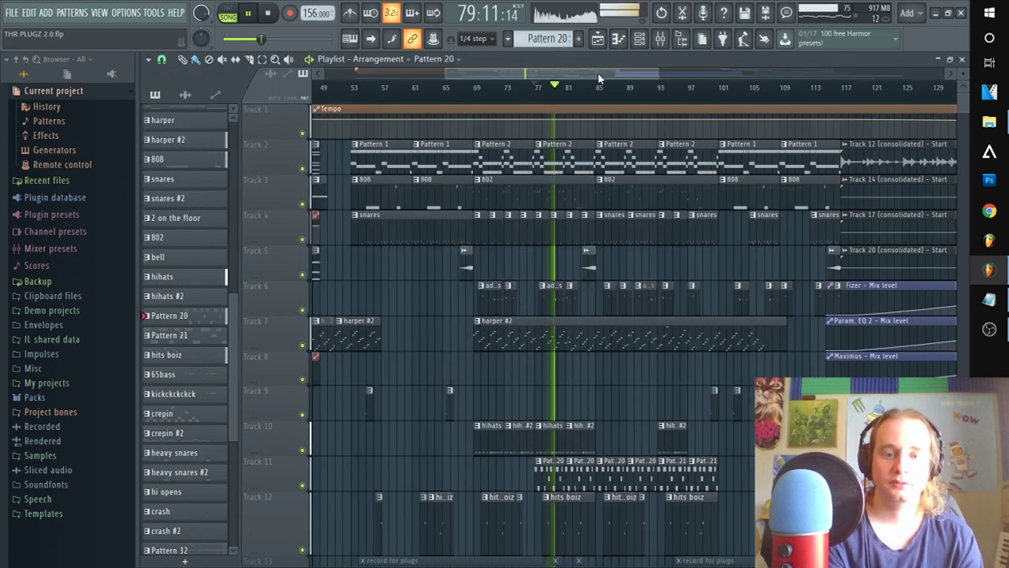
{"action": "scroll", "coordinate": [538, 301], "scroll_direction": "down", "scroll_amount": 3}
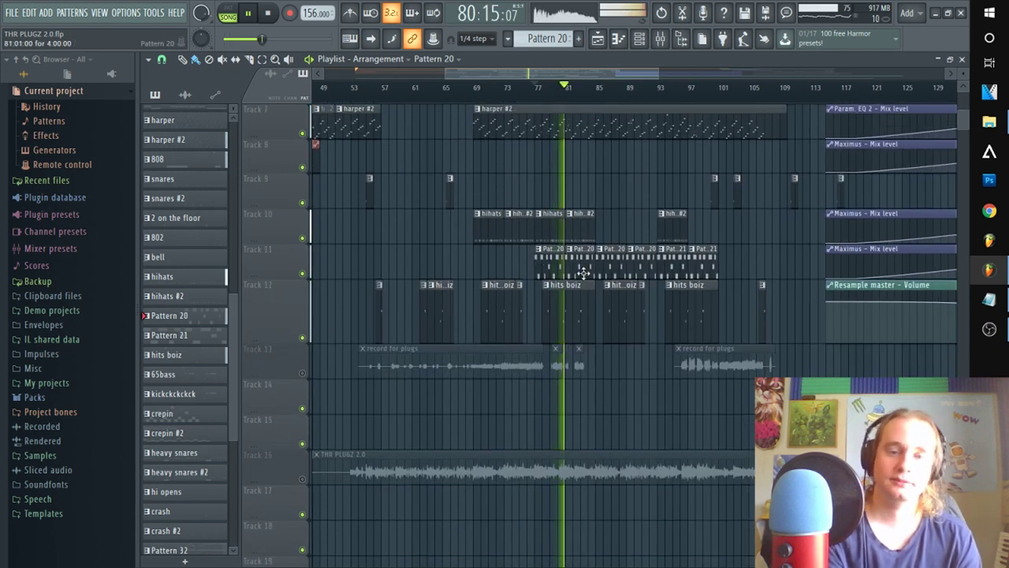
{"action": "scroll", "coordinate": [551, 291], "scroll_direction": "up", "scroll_amount": 5}
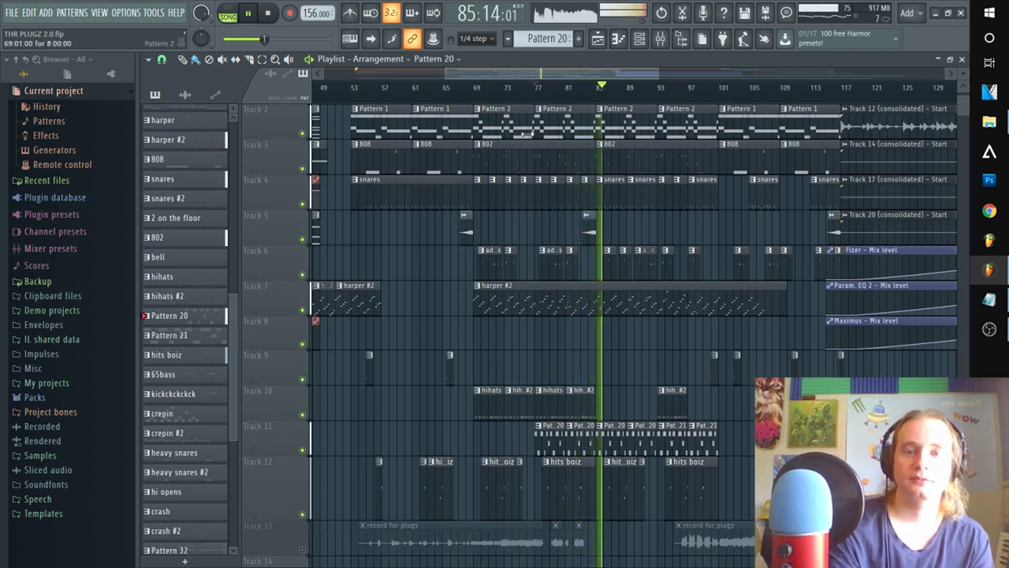
{"action": "key", "text": "space"}
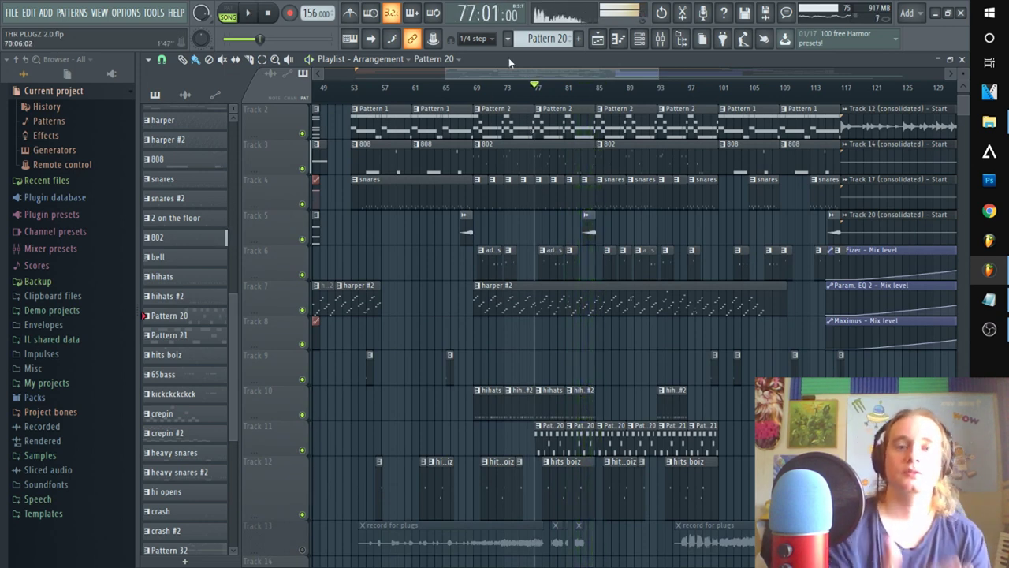
Unmute Playlist Track 13 holding the record for plugs vocal clips and look over the neighbouring tracks
{"action": "scroll", "coordinate": [525, 92], "scroll_direction": "down", "scroll_amount": 1}
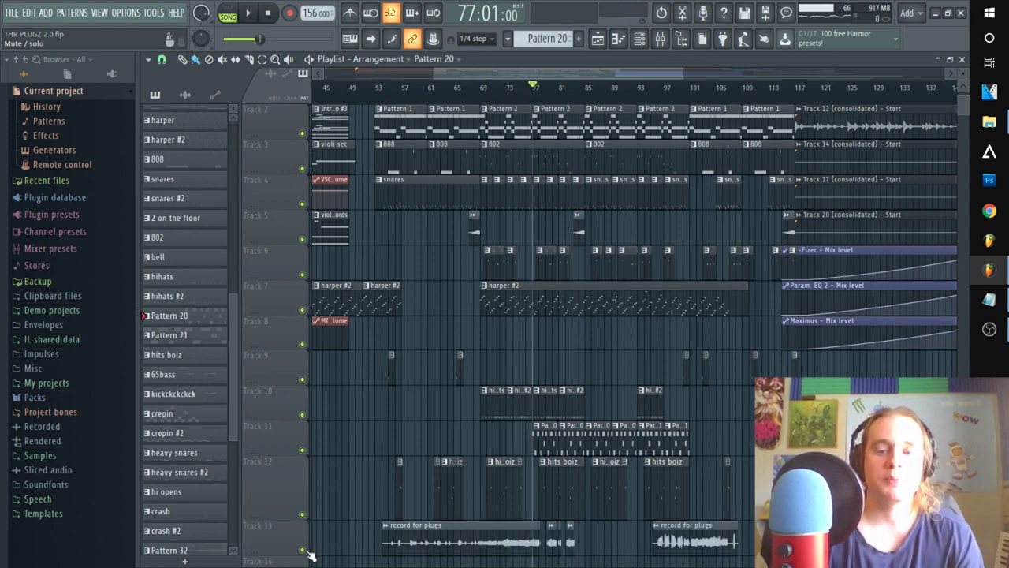
{"action": "scroll", "coordinate": [322, 491], "scroll_direction": "down", "scroll_amount": 5}
{"action": "scroll", "coordinate": [322, 490], "scroll_direction": "down", "scroll_amount": 2}
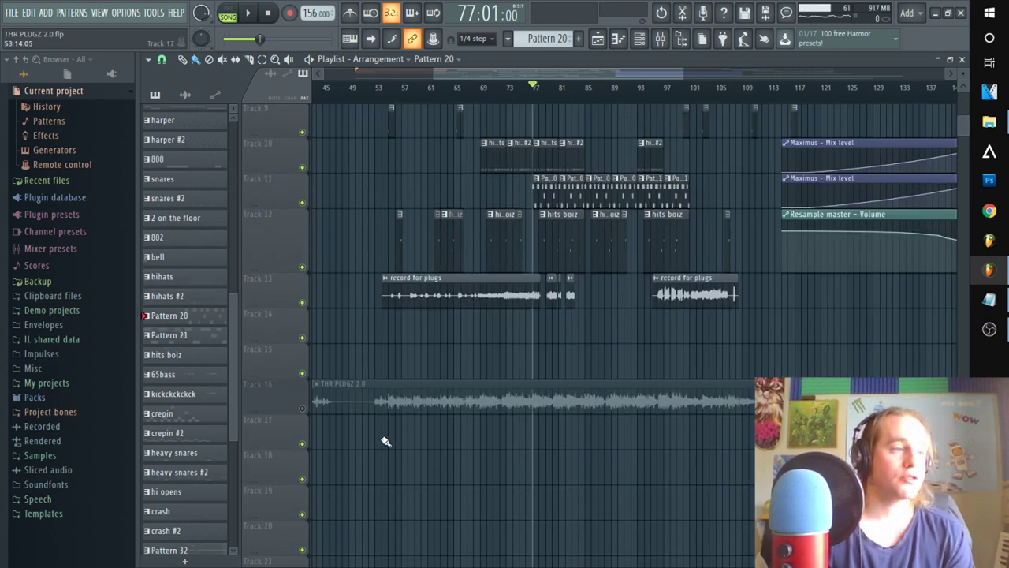
{"action": "scroll", "coordinate": [346, 315], "scroll_direction": "up", "scroll_amount": 8}
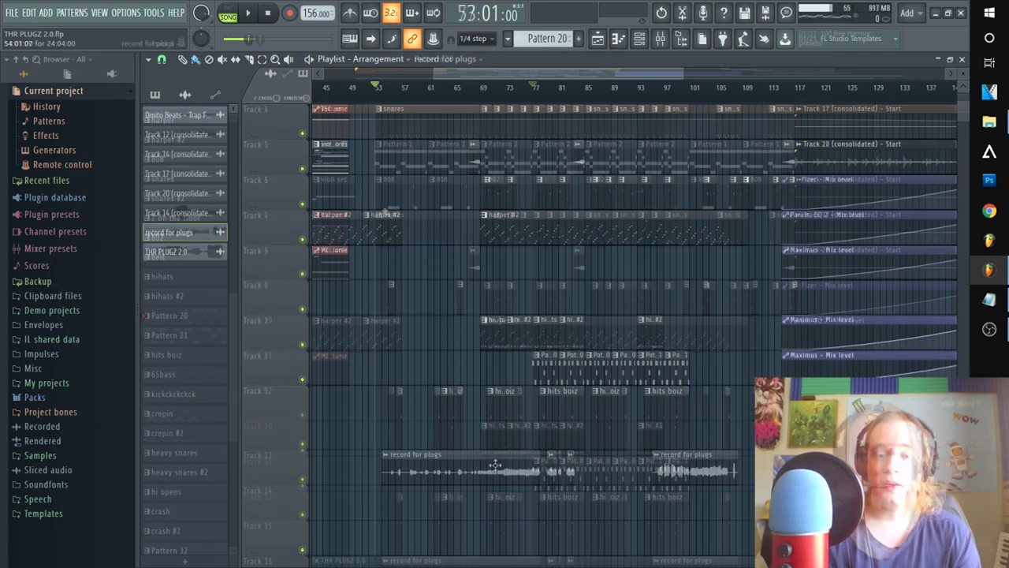
View the record for plugs clip's channel settings and play the song from bar 50
{"action": "double_click", "coordinate": [491, 468]}
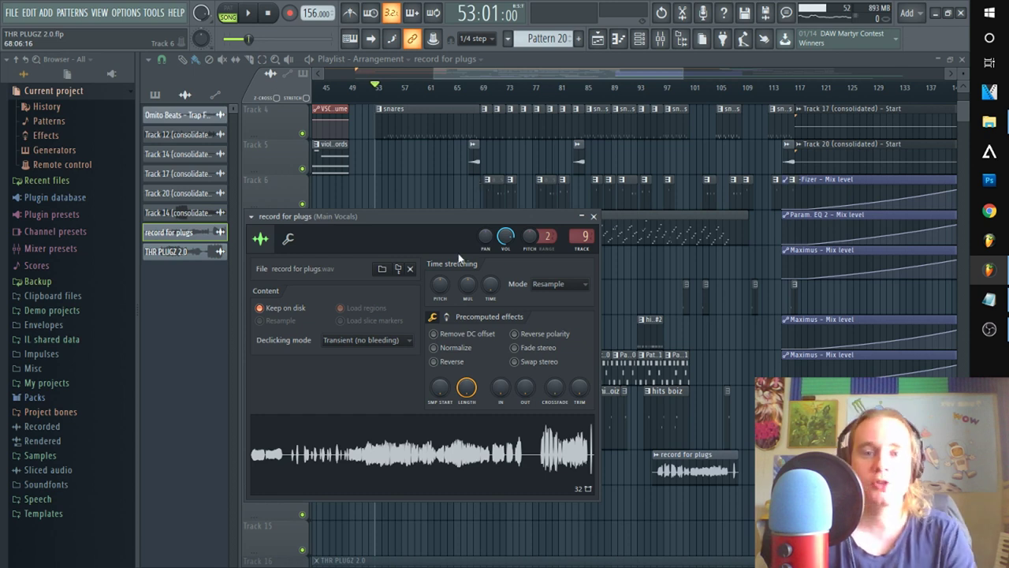
{"action": "left_click_drag", "start_coordinate": [380, 89], "coordinate": [356, 91]}
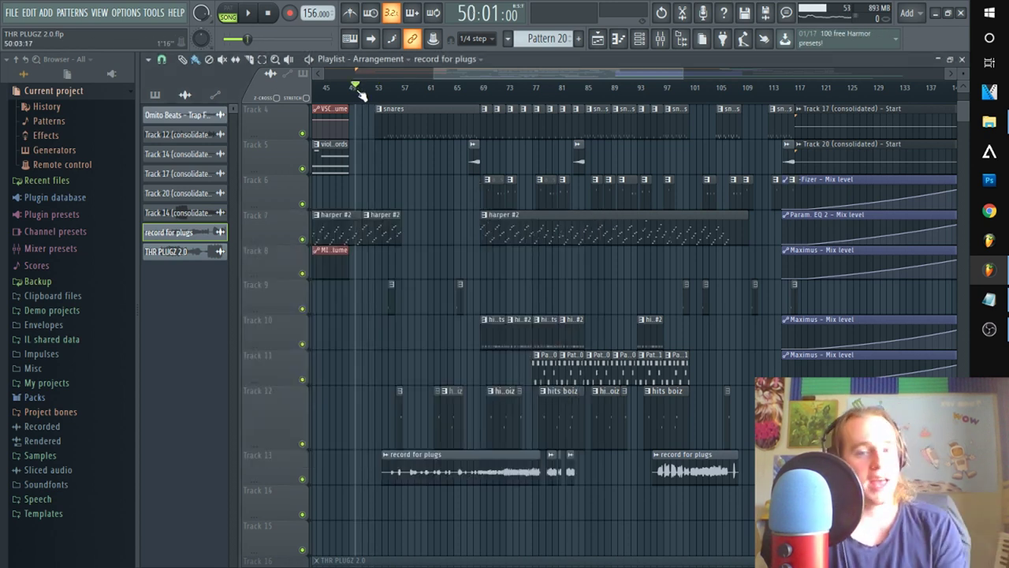
{"action": "key", "text": "space"}
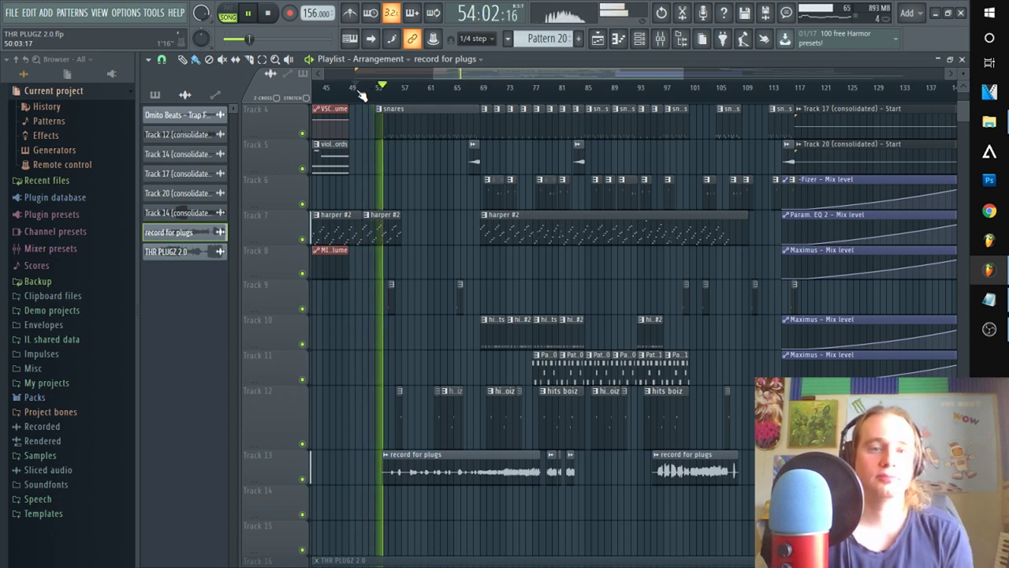
View the Master track's effects in the mixer during playback, return to the Playlist, and stop the song
{"action": "left_click", "coordinate": [664, 41]}
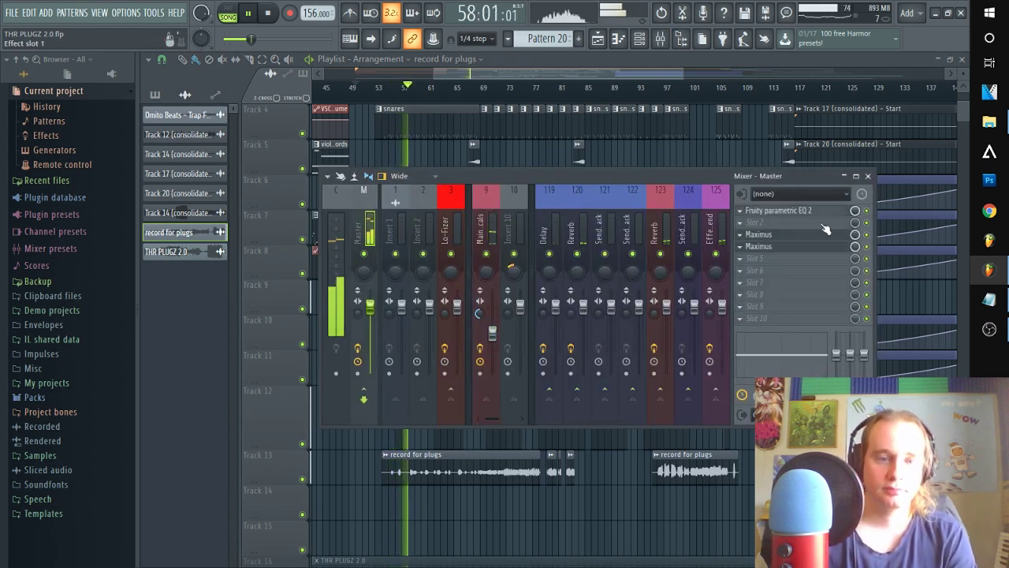
{"action": "left_click", "coordinate": [603, 73]}
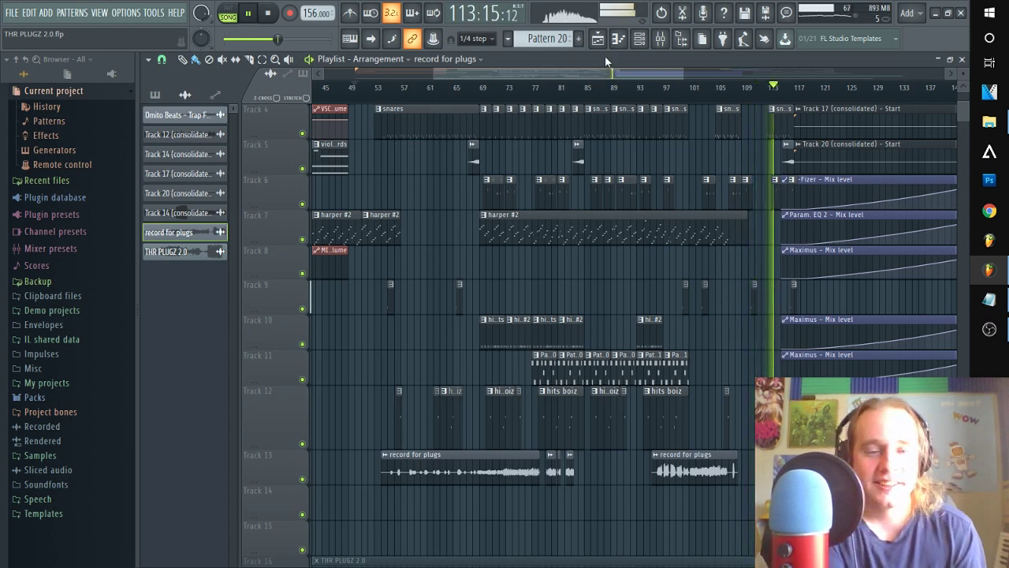
{"action": "scroll", "coordinate": [749, 88], "scroll_direction": "down", "scroll_amount": 1}
{"action": "scroll", "coordinate": [749, 88], "scroll_direction": "down", "scroll_amount": 1}
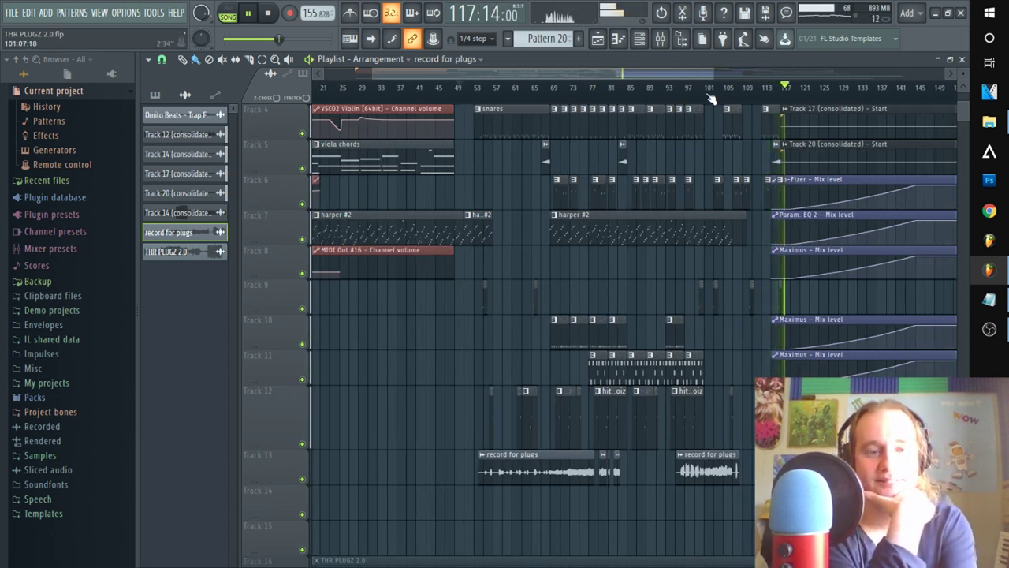
{"action": "key", "text": "space"}
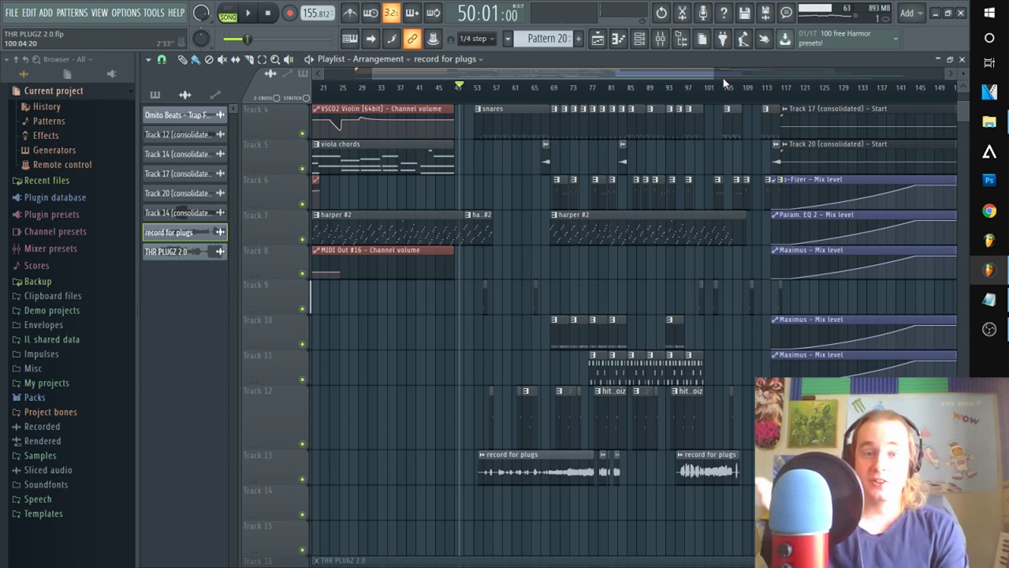
Move the playhead to bar 117 and view the Lo-Fizer effect on the Resample master mixer track
{"action": "left_click", "coordinate": [783, 90]}
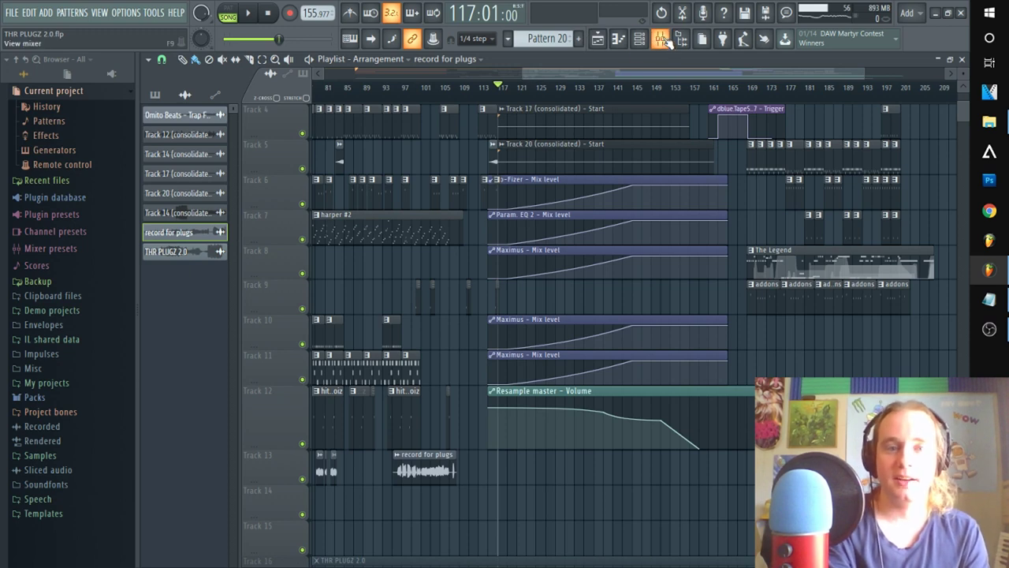
{"action": "left_click", "coordinate": [664, 40]}
{"action": "left_click", "coordinate": [651, 313]}
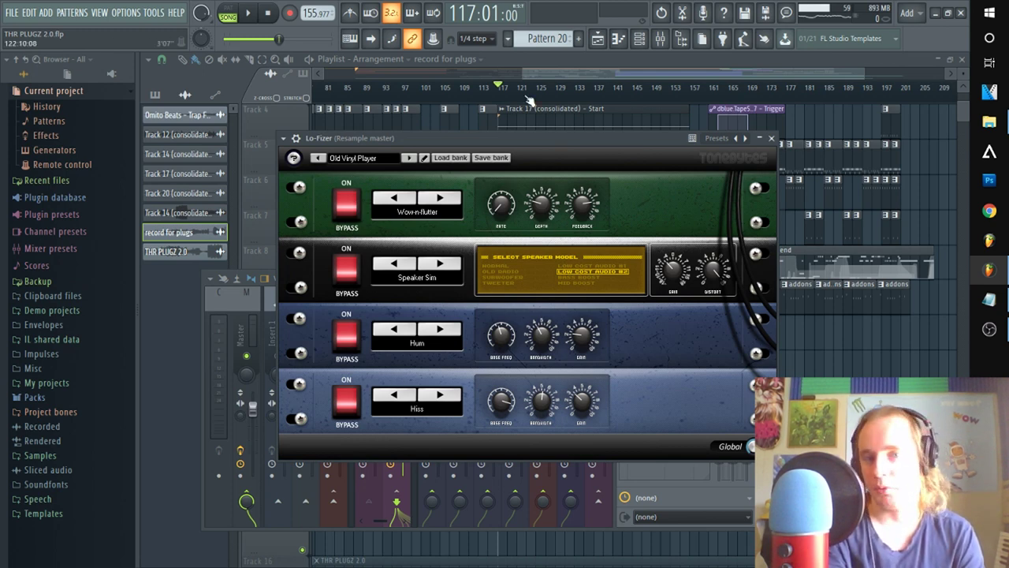
Move the playhead to bar 116 and look over the Mix level and Resample master volume automation clips
{"action": "left_click", "coordinate": [498, 89]}
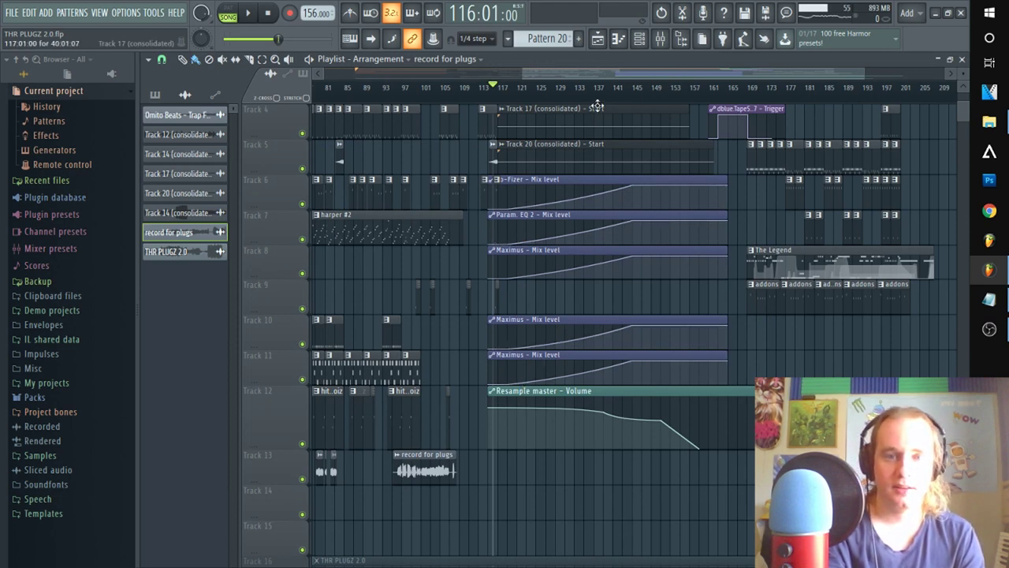
{"action": "scroll", "coordinate": [585, 151], "scroll_direction": "up", "scroll_amount": 3}
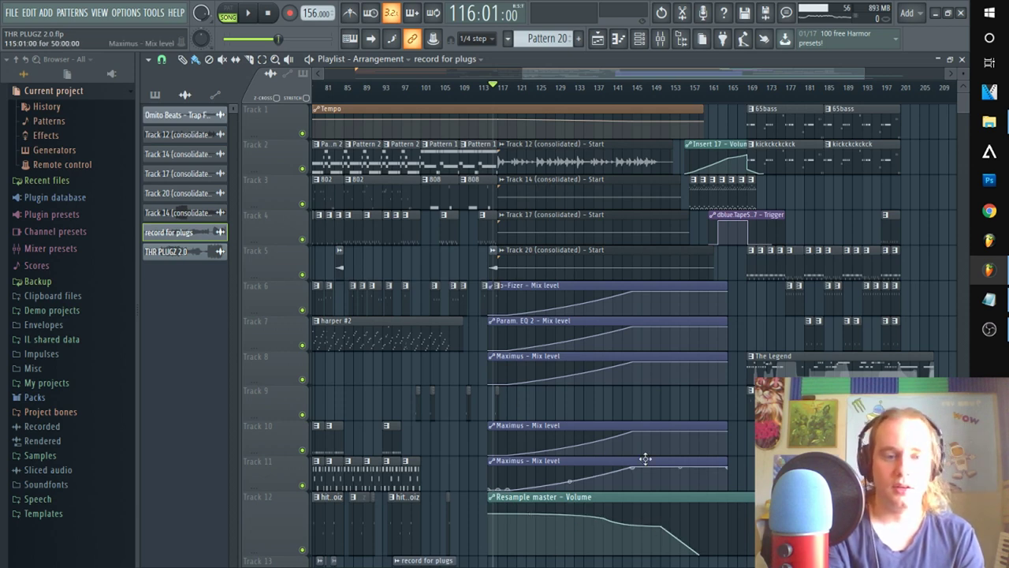
{"action": "scroll", "coordinate": [544, 465], "scroll_direction": "down", "scroll_amount": 9}
{"action": "scroll", "coordinate": [548, 463], "scroll_direction": "up", "scroll_amount": 9}
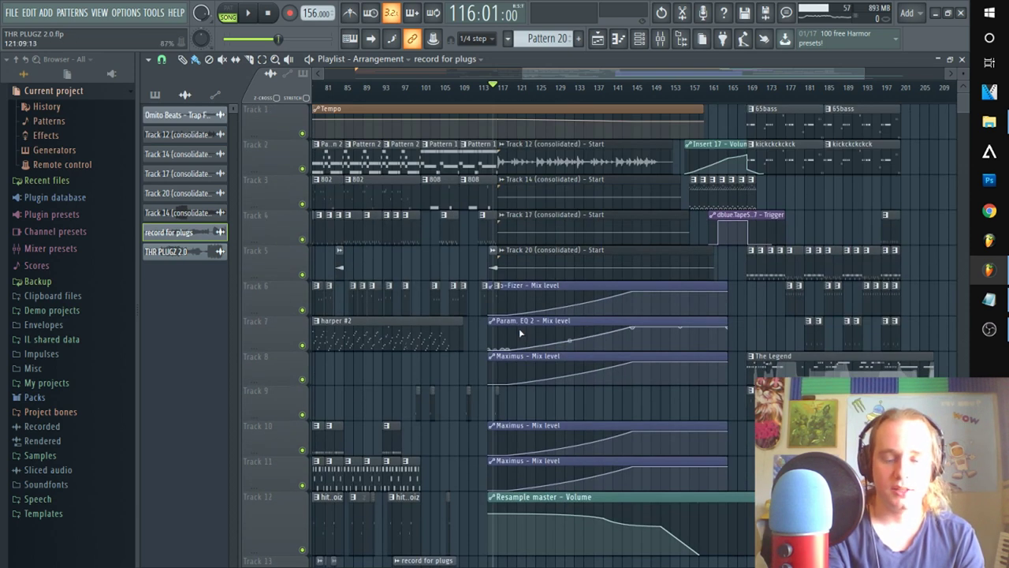
Play the song from bar 116 while viewing the Resample tracks and their effects in the enlarged mixer, and close it
{"action": "key", "text": "space"}
{"action": "key", "text": "F9"}
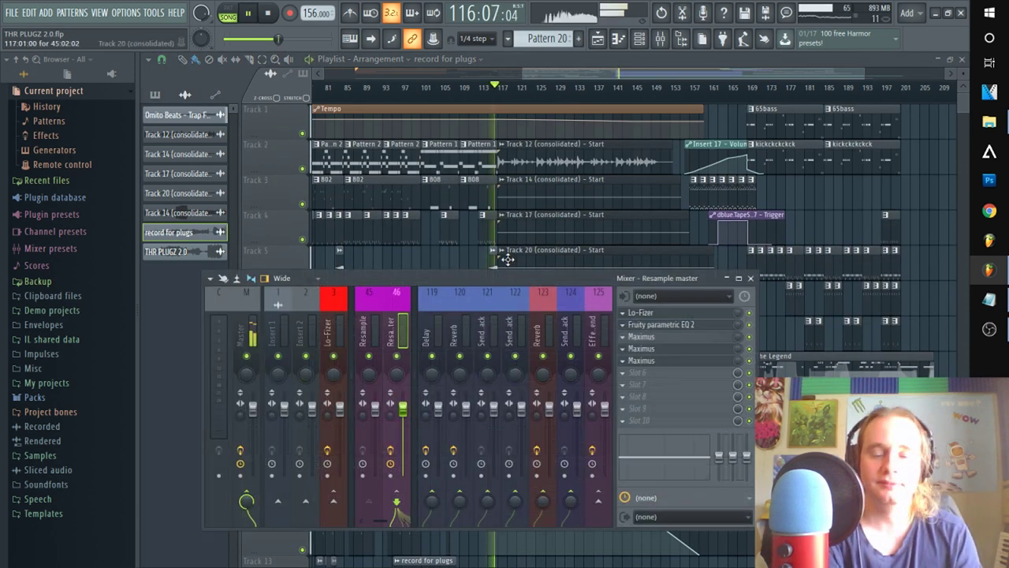
{"action": "left_click", "coordinate": [737, 277]}
{"action": "left_click_drag", "start_coordinate": [417, 561], "coordinate": [401, 561]}
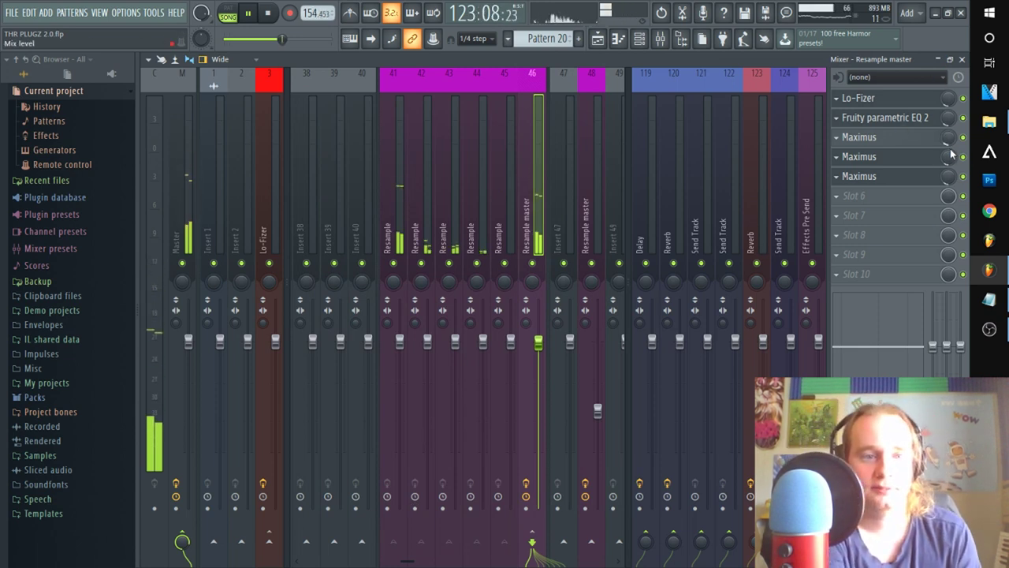
{"action": "left_click", "coordinate": [952, 60]}
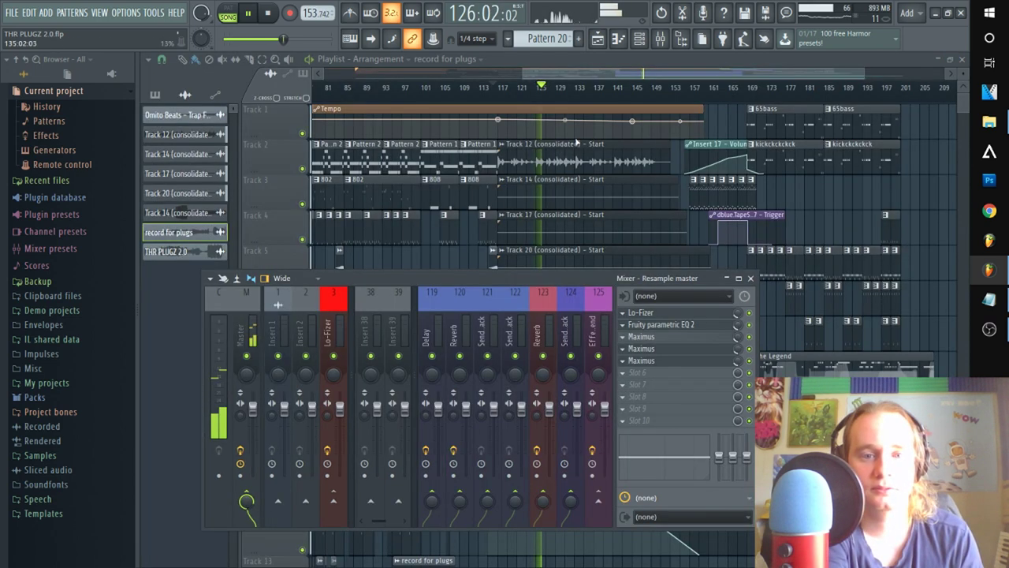
{"action": "key", "text": "F9"}
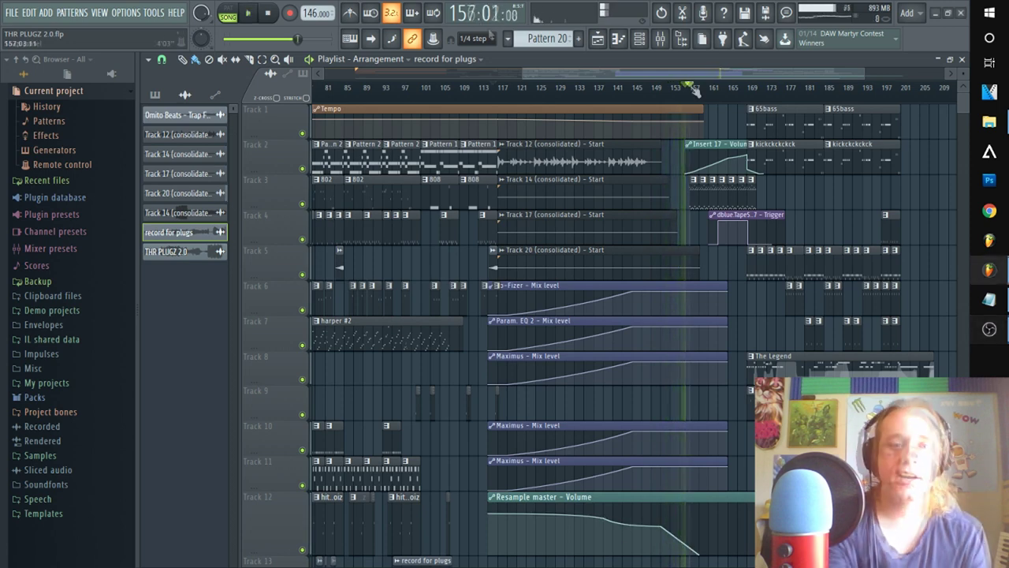
Look over the Playlist clips around bar 157 and open the 65bass pattern's BASS Hard Bass notes
{"action": "scroll", "coordinate": [695, 92], "scroll_direction": "up", "scroll_amount": 4}
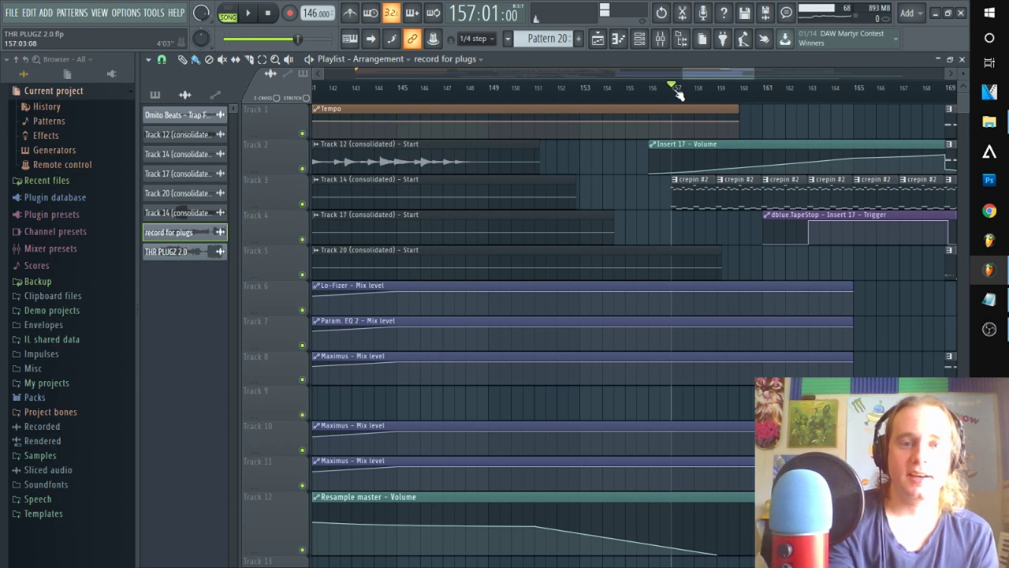
{"action": "scroll", "coordinate": [678, 93], "scroll_direction": "down", "scroll_amount": 1}
{"action": "scroll", "coordinate": [679, 95], "scroll_direction": "down", "scroll_amount": 4}
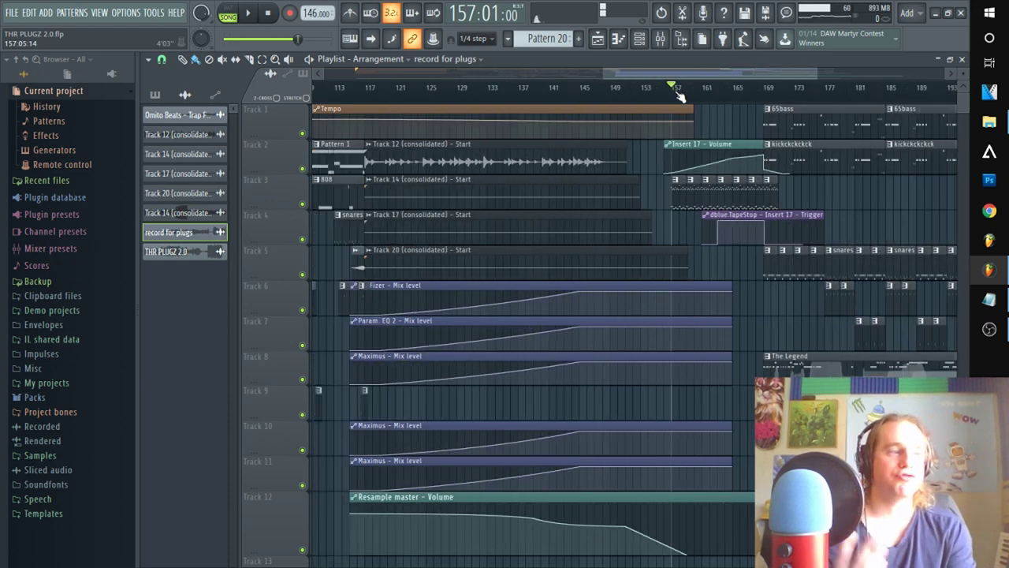
{"action": "double_click", "coordinate": [759, 125]}
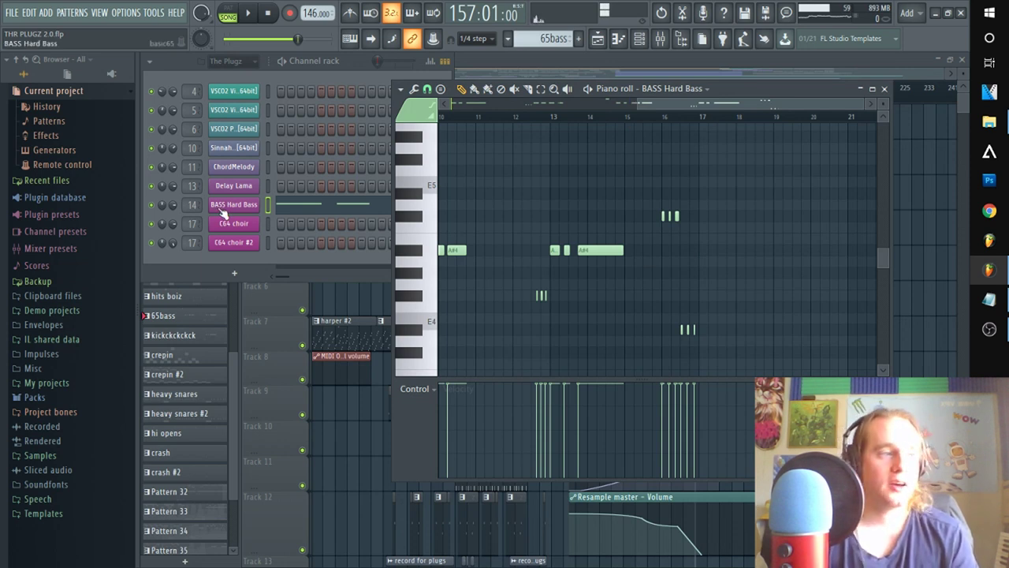
View the BASS Hard Bass channel's basic 65 synth and the effects on its mixer track
{"action": "double_click", "coordinate": [223, 213]}
{"action": "left_click", "coordinate": [222, 213]}
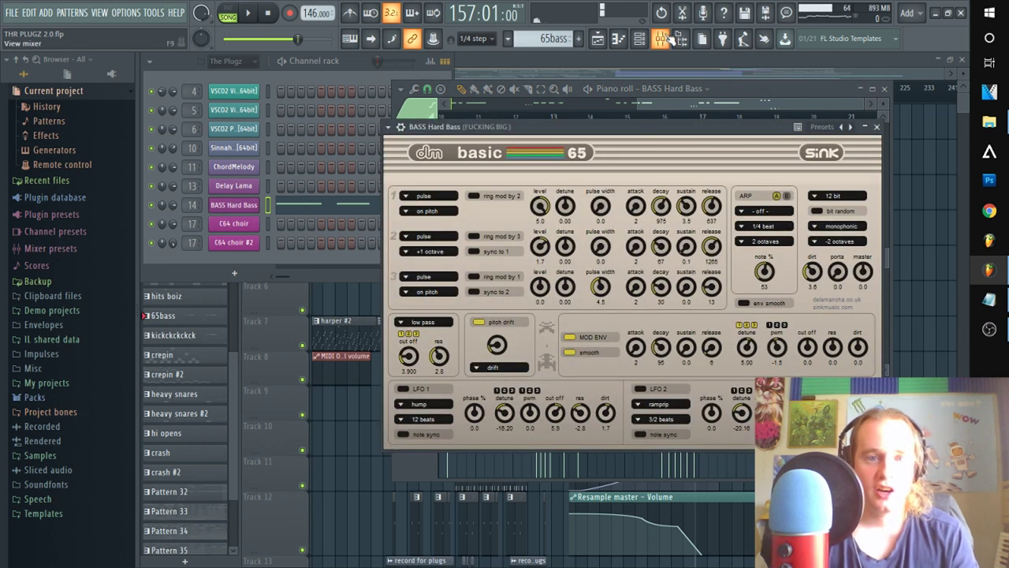
{"action": "left_click", "coordinate": [663, 40]}
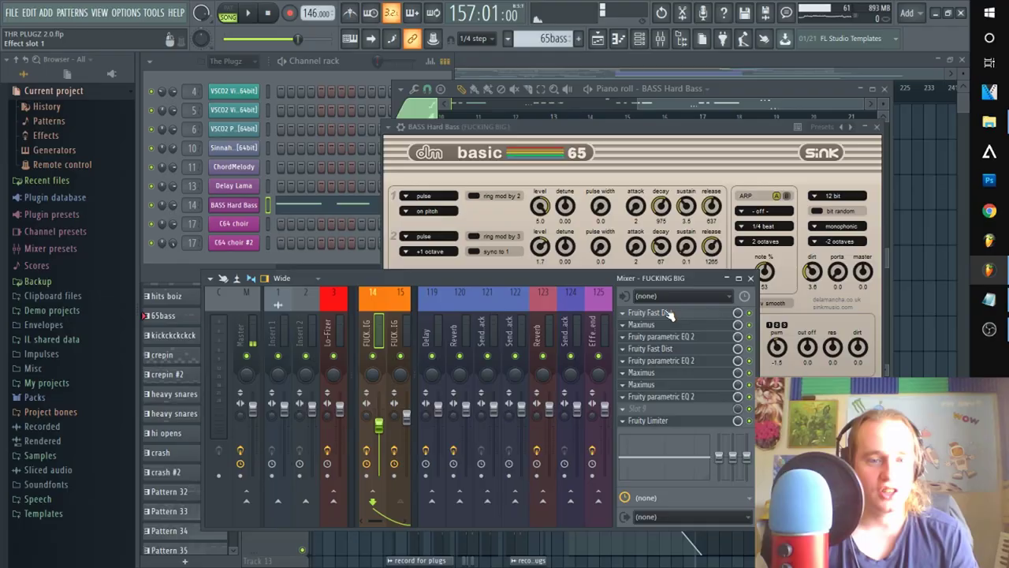
Examine each effect in the bass mixer track's chain, from the first Fruity Fast Dist through Maximus and Fruity parametric EQ 2 to Fruity Limiter
{"action": "left_click", "coordinate": [669, 314]}
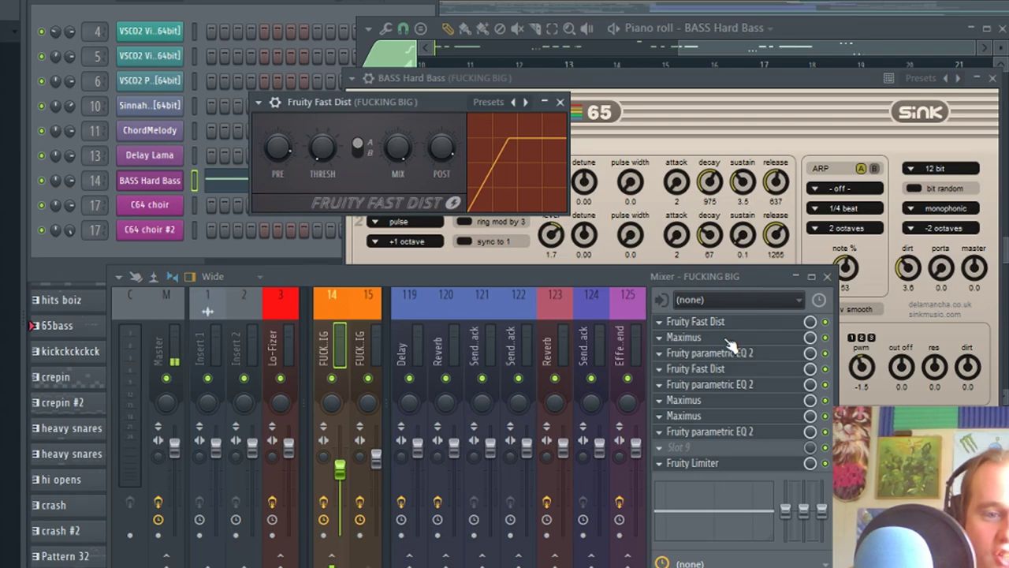
{"action": "left_click", "coordinate": [676, 324]}
{"action": "left_click", "coordinate": [733, 353]}
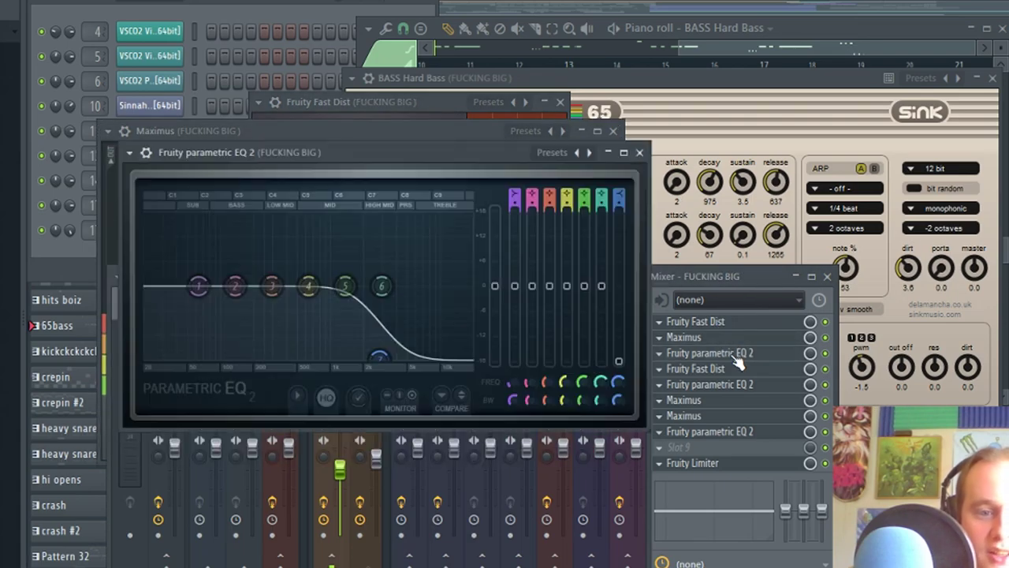
{"action": "left_click", "coordinate": [741, 380]}
{"action": "left_click", "coordinate": [737, 371]}
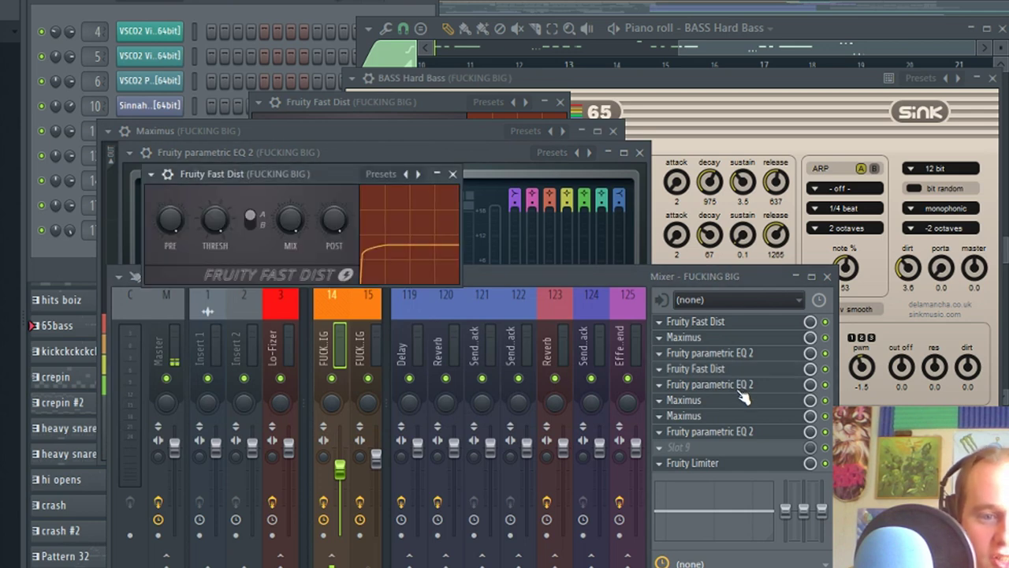
{"action": "left_click", "coordinate": [739, 385]}
{"action": "left_click", "coordinate": [744, 406]}
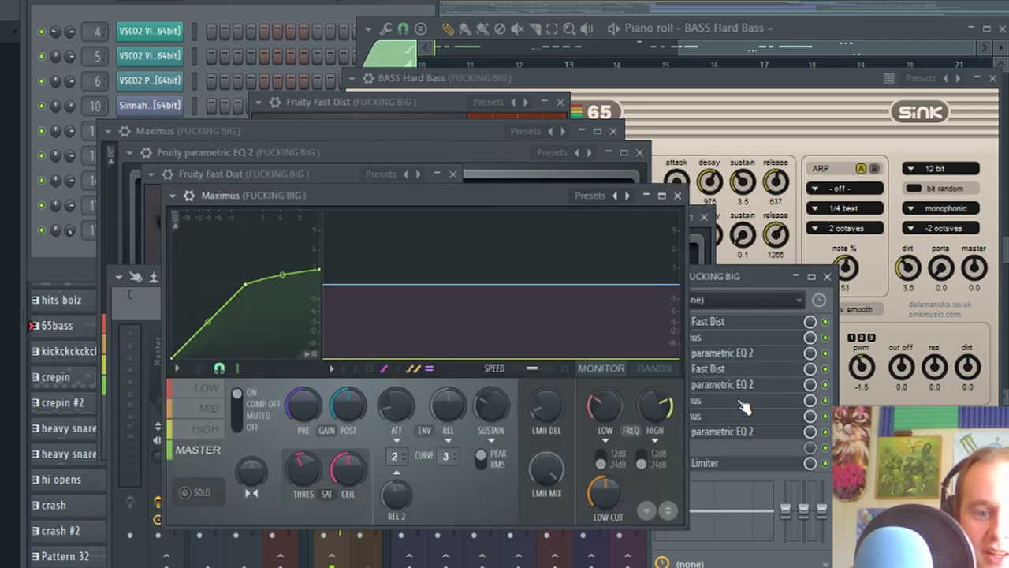
{"action": "left_click", "coordinate": [744, 416]}
{"action": "left_click", "coordinate": [743, 416]}
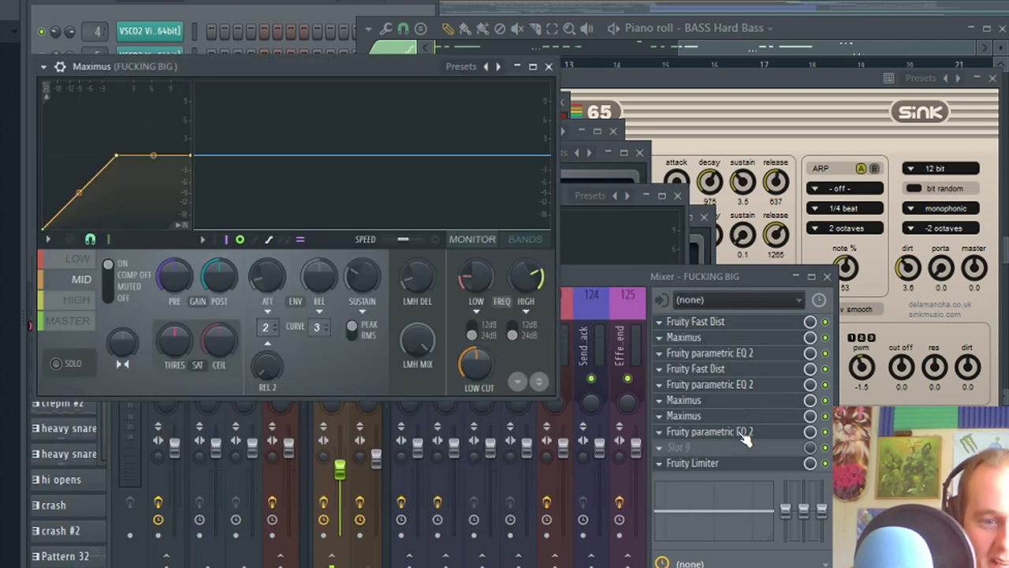
{"action": "left_click", "coordinate": [744, 439]}
{"action": "left_click", "coordinate": [744, 439]}
{"action": "left_click", "coordinate": [733, 463]}
{"action": "left_click", "coordinate": [734, 464]}
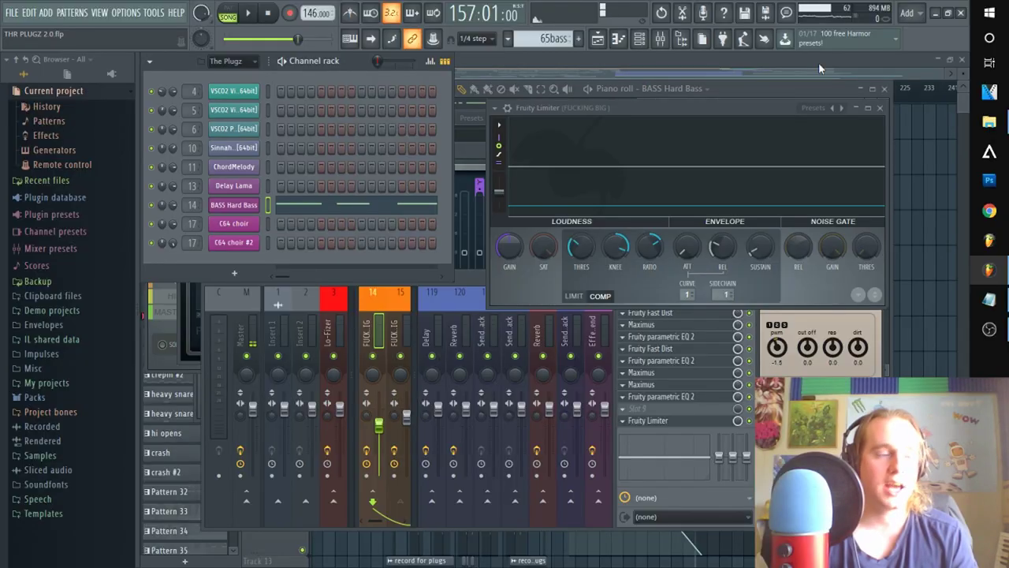
Move the Playlist playhead to bar 169, open the 65bass pattern, and play its BASS Hard Bass notes in the Piano roll
{"action": "left_click", "coordinate": [818, 62]}
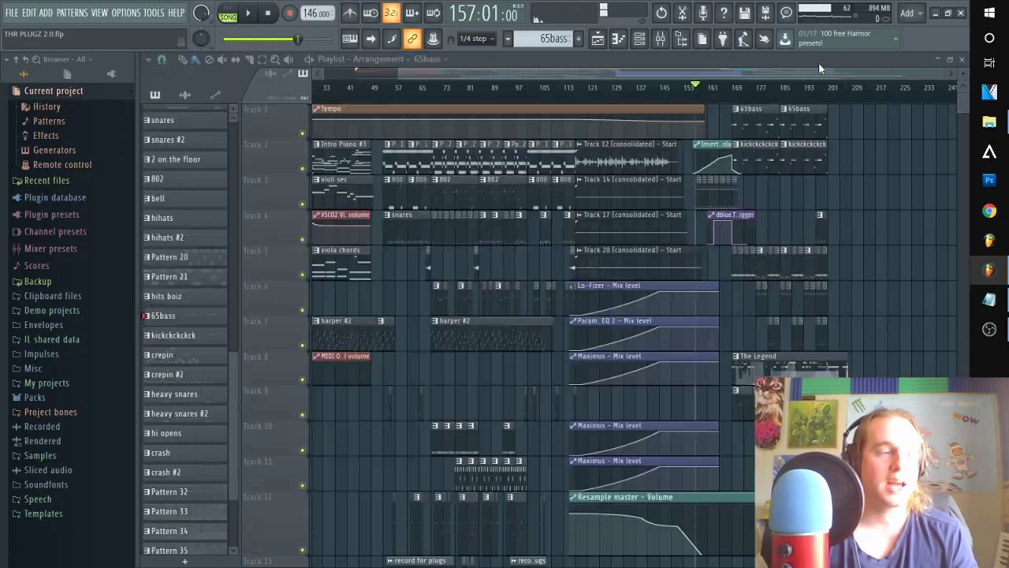
{"action": "left_click", "coordinate": [732, 87]}
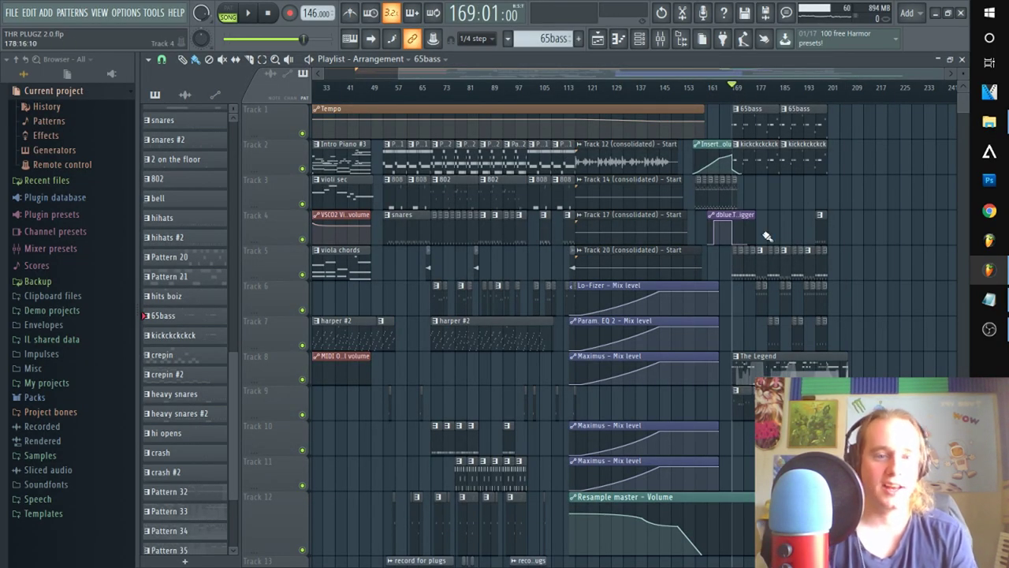
{"action": "double_click", "coordinate": [745, 115]}
{"action": "left_click", "coordinate": [592, 89]}
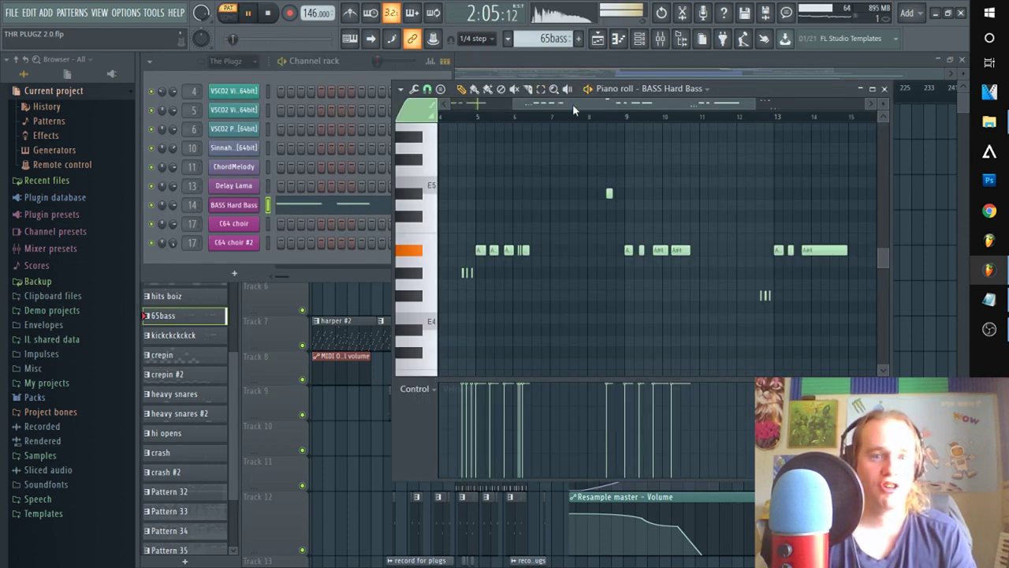
{"action": "scroll", "coordinate": [574, 103], "scroll_direction": "down", "scroll_amount": 3}
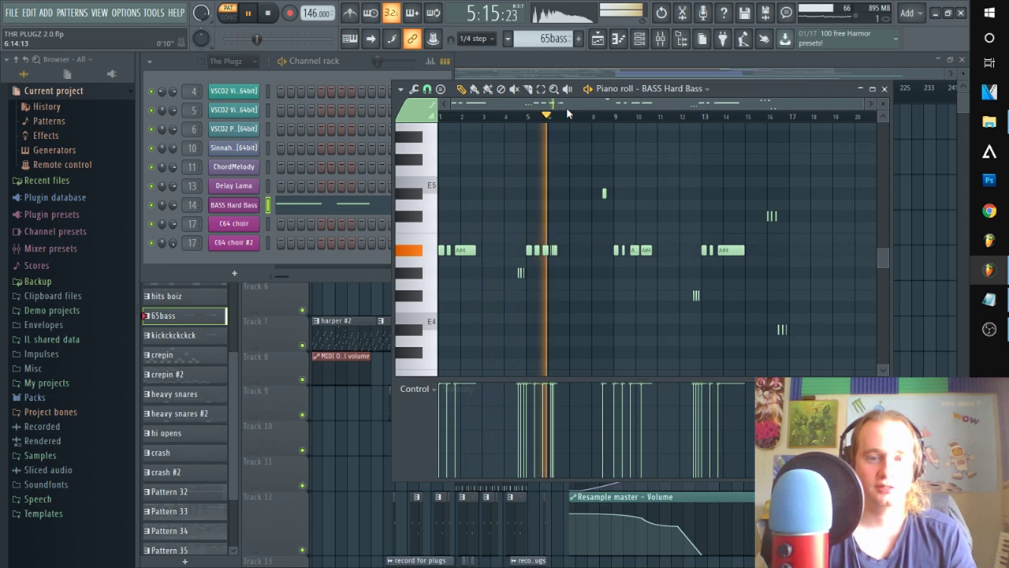
Return the song playhead to bar 157 and view the crepin #2 pattern's C64 choir notes and the C64 choir #2 basic 64 synth
{"action": "left_click", "coordinate": [718, 67]}
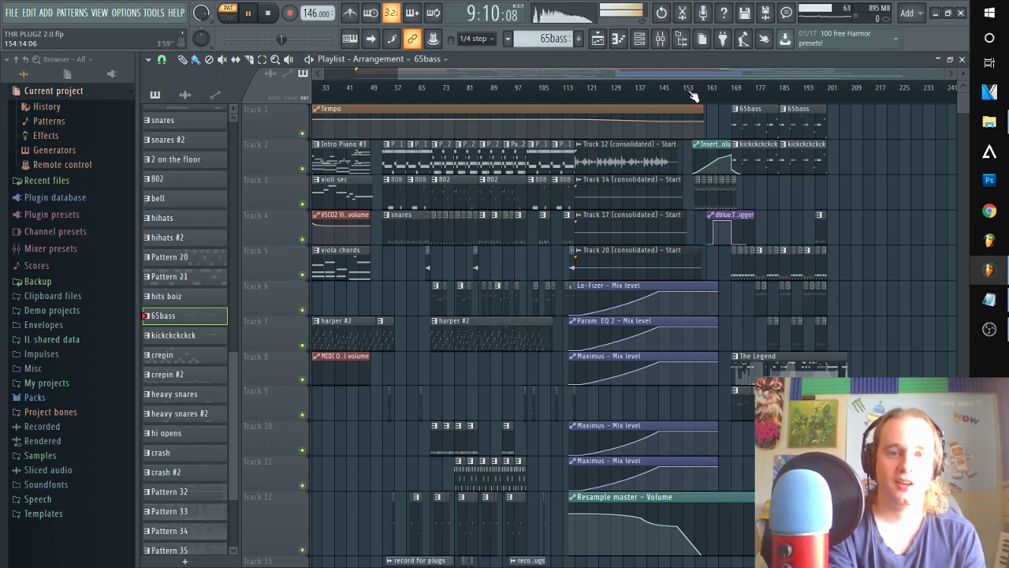
{"action": "left_click_drag", "start_coordinate": [692, 93], "coordinate": [699, 90]}
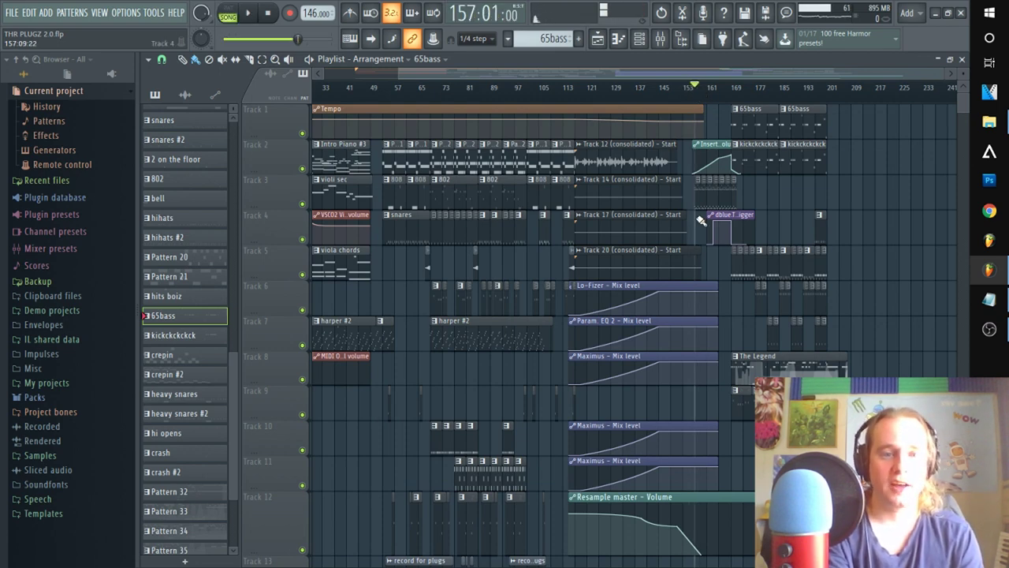
{"action": "double_click", "coordinate": [700, 194]}
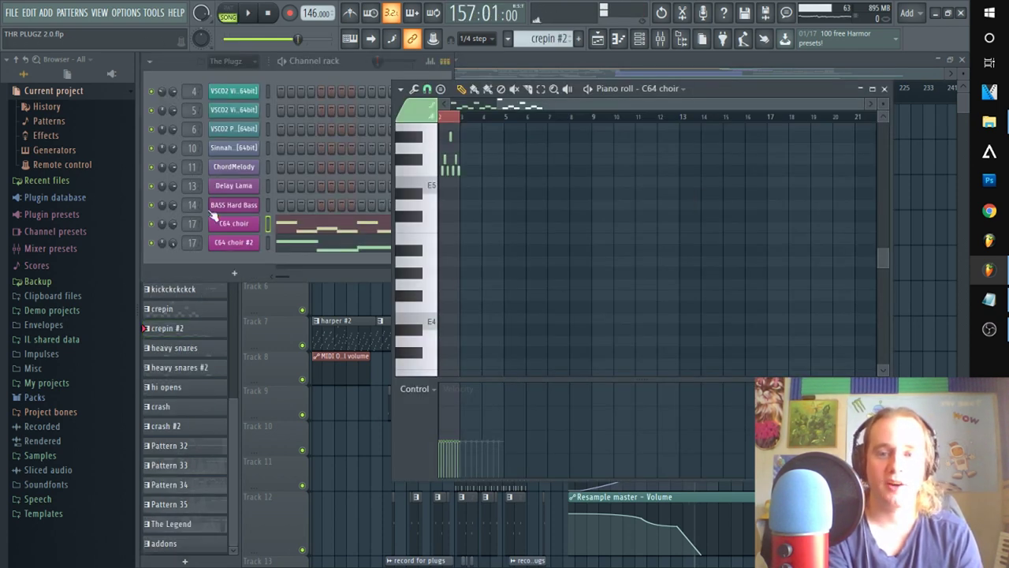
{"action": "left_click", "coordinate": [239, 249]}
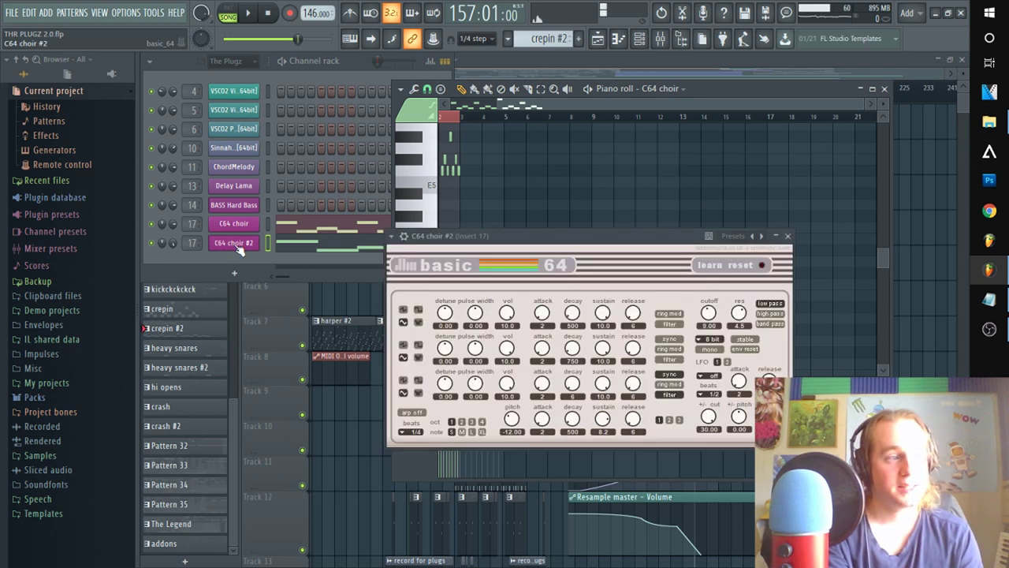
{"action": "left_click_drag", "start_coordinate": [519, 108], "coordinate": [468, 107]}
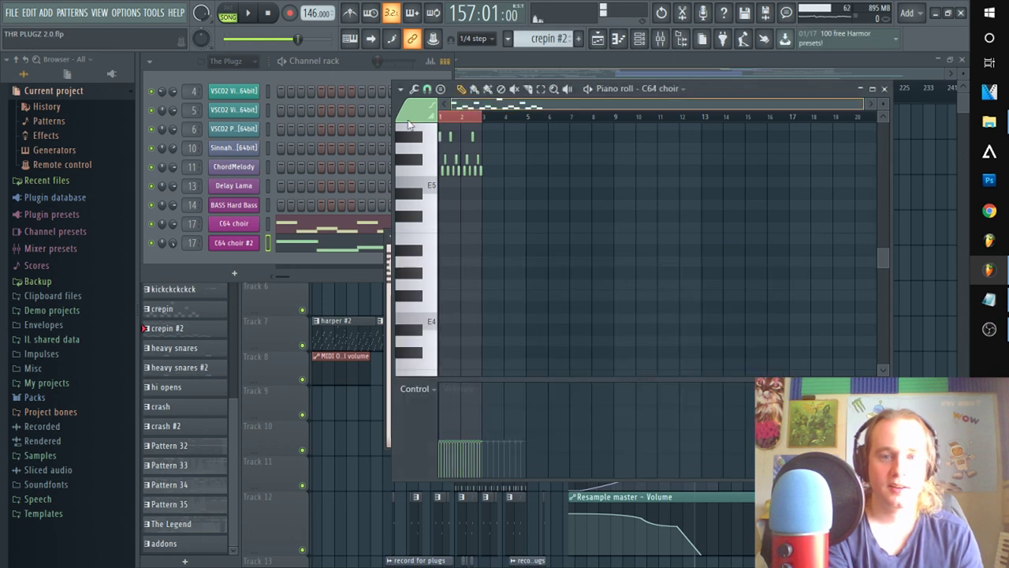
Play the song from bar 157 and view the effects and volume automation on mixer track Insert 17
{"action": "key", "text": "space"}
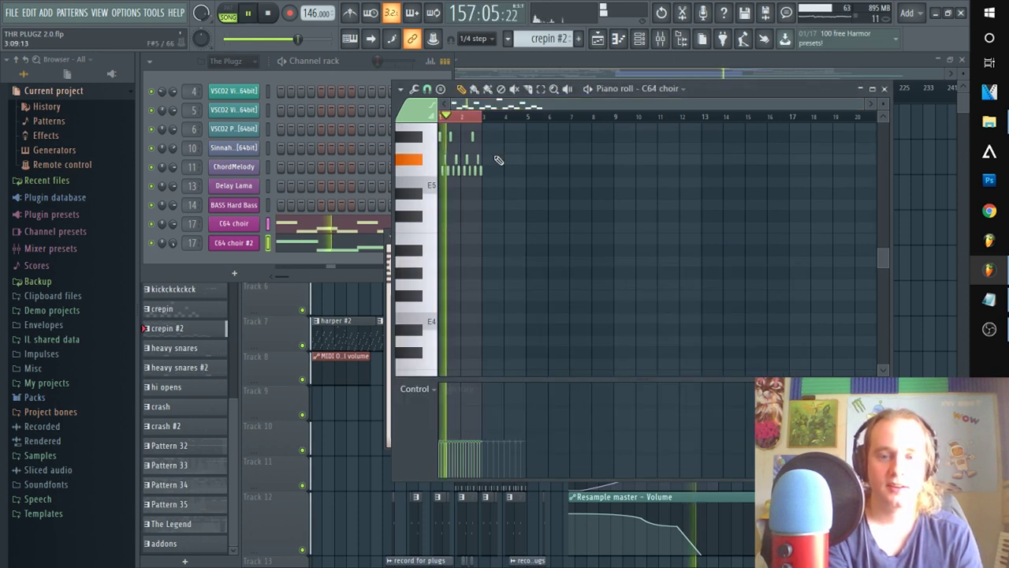
{"action": "left_click", "coordinate": [661, 41]}
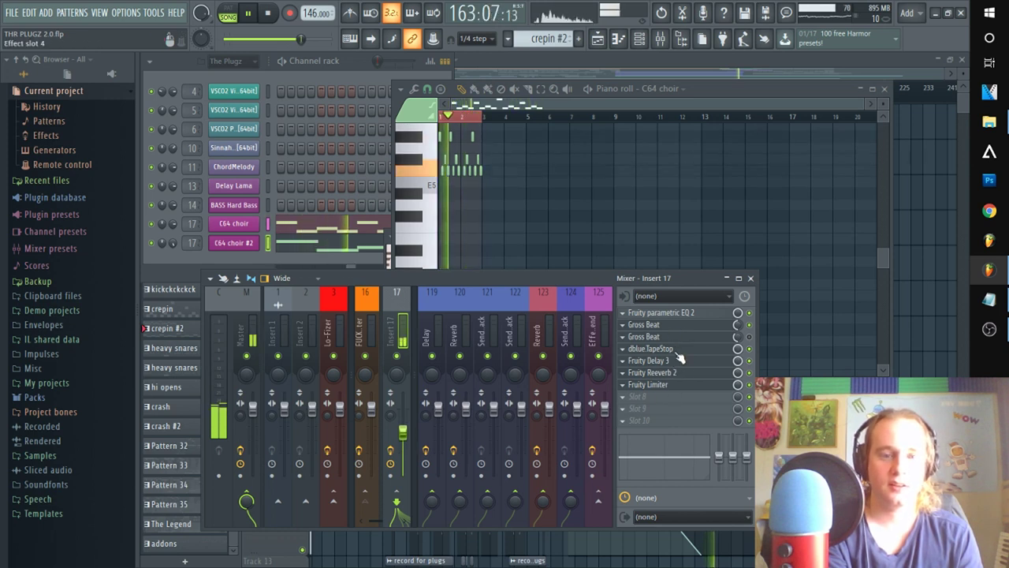
{"action": "key", "text": "space"}
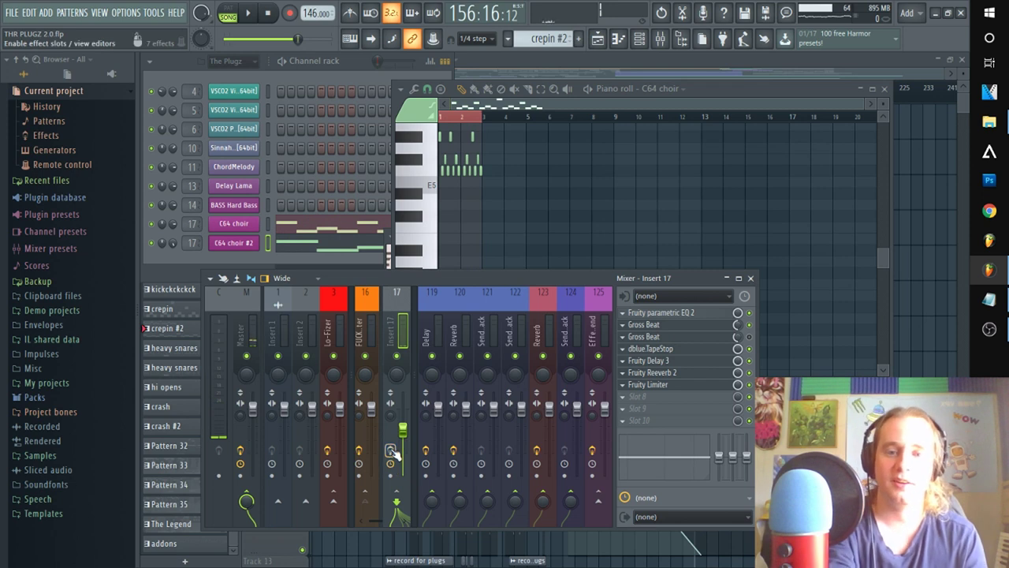
{"action": "key", "text": "space"}
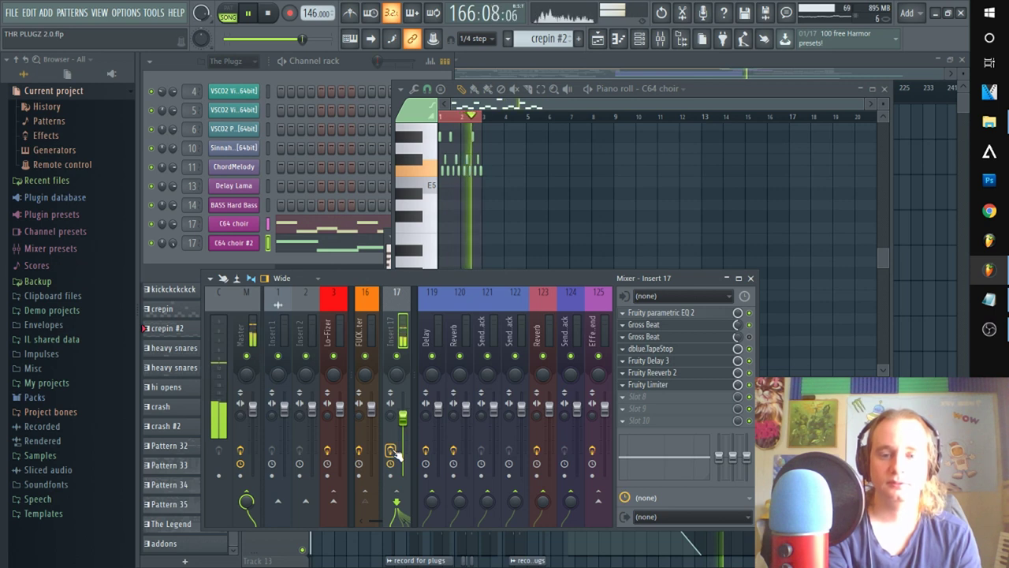
{"action": "key", "text": "space"}
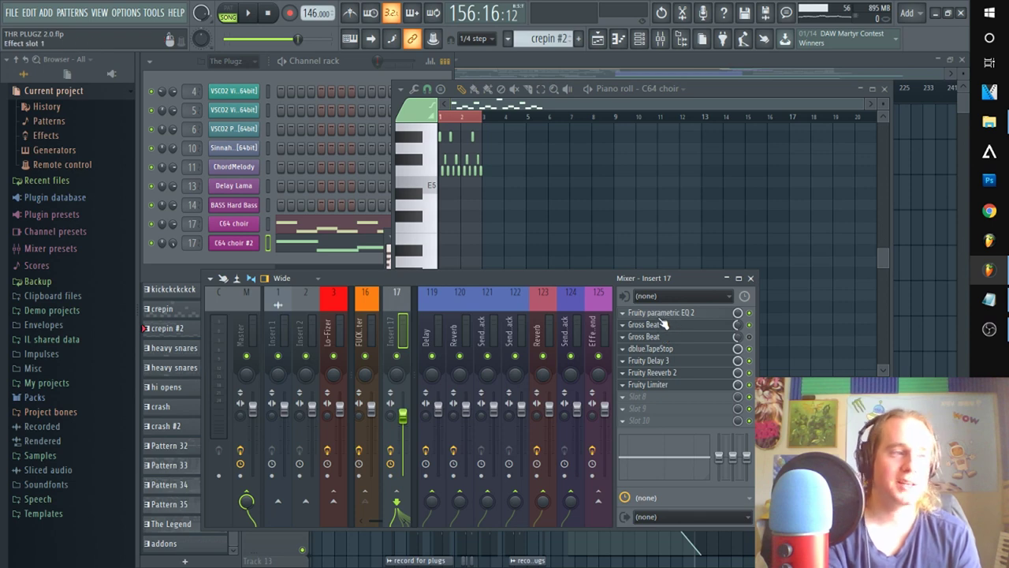
{"action": "key", "text": "space"}
{"action": "key", "text": "space"}
Move the Playlist playhead to bar 170 and open The Legend pattern's Delay Lama notes and plugin
{"action": "left_click", "coordinate": [767, 60]}
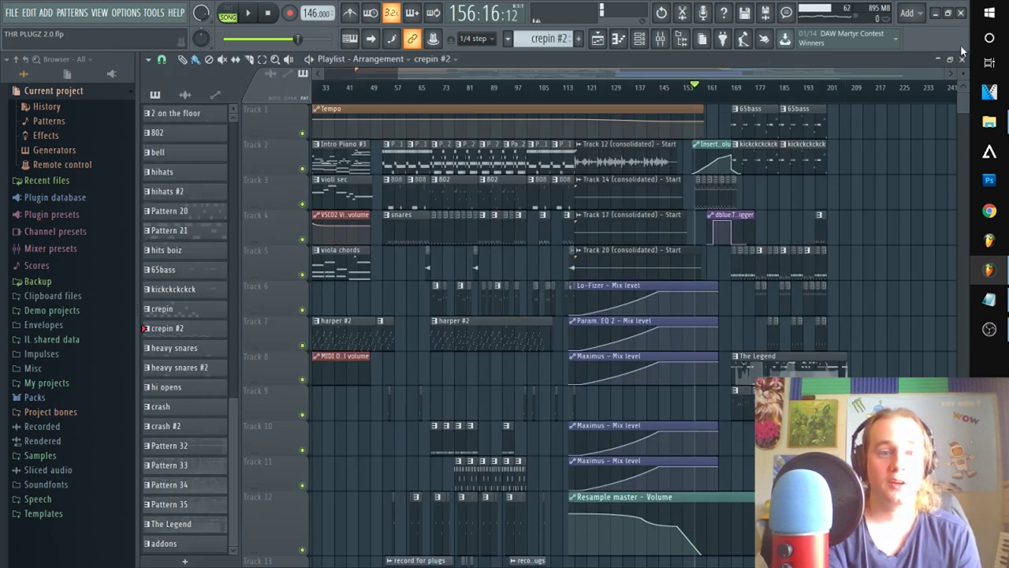
{"action": "left_click", "coordinate": [734, 87]}
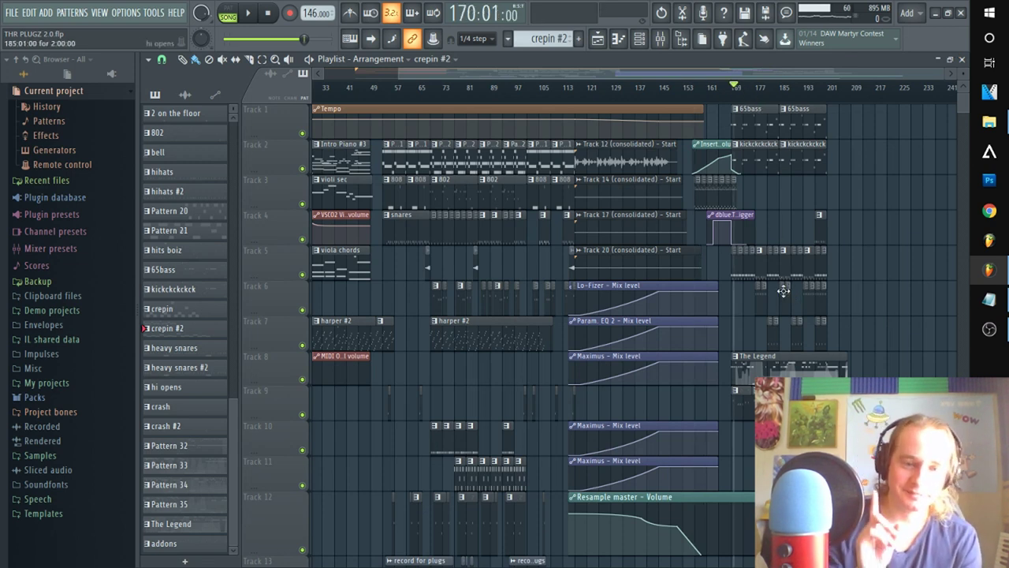
{"action": "double_click", "coordinate": [765, 368]}
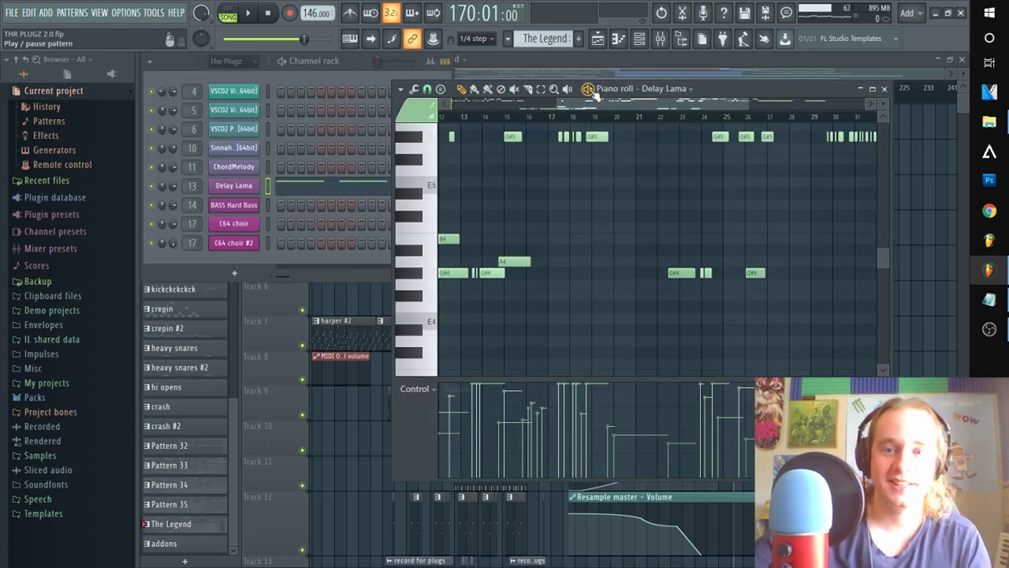
{"action": "left_click", "coordinate": [234, 188]}
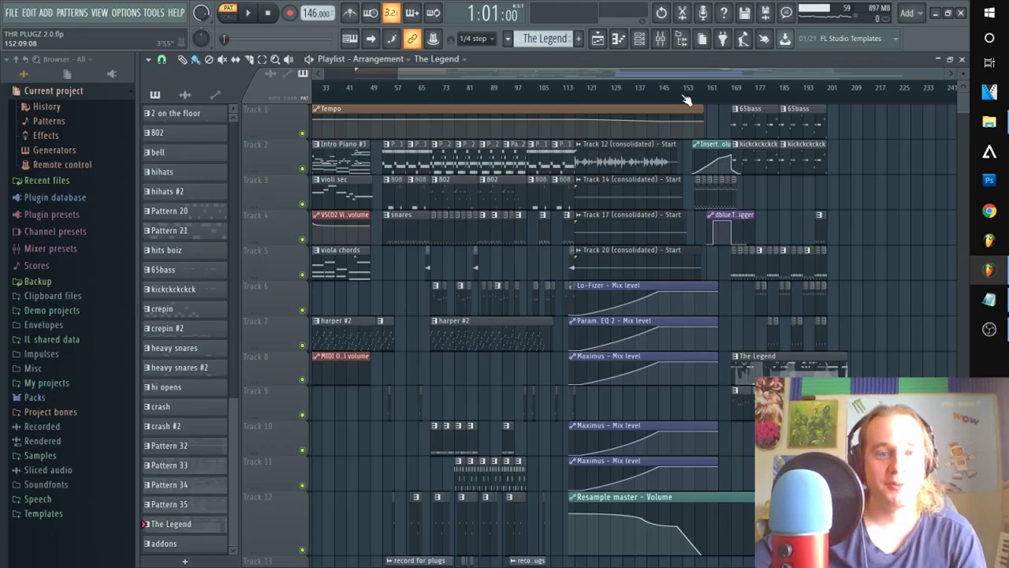
Play the song from bar 157 through The Legend clip with the Delay Lama plugin open, and stop playback
{"action": "left_click", "coordinate": [698, 95]}
{"action": "scroll", "coordinate": [731, 92], "scroll_direction": "up", "scroll_amount": 1}
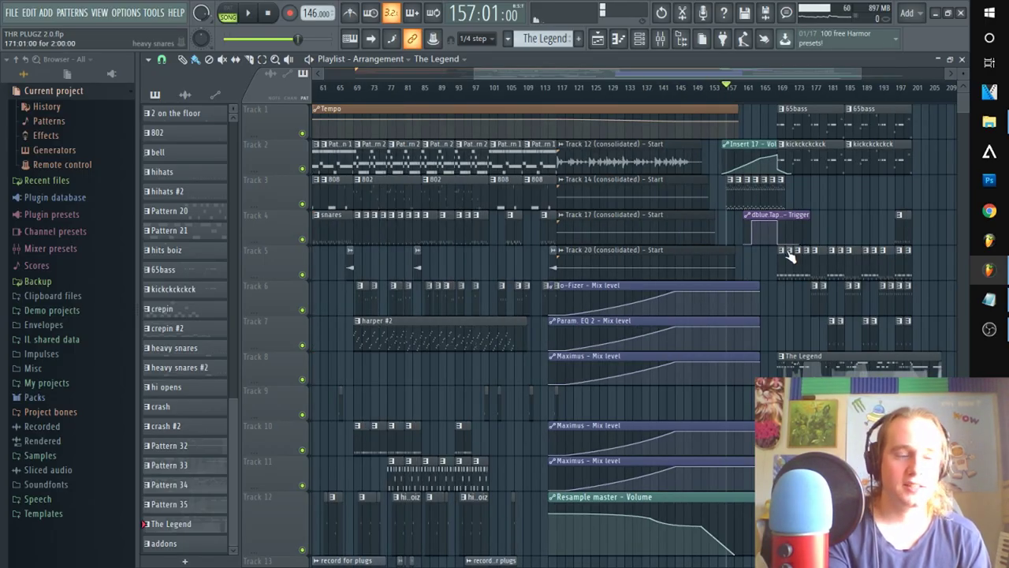
{"action": "key", "text": "space"}
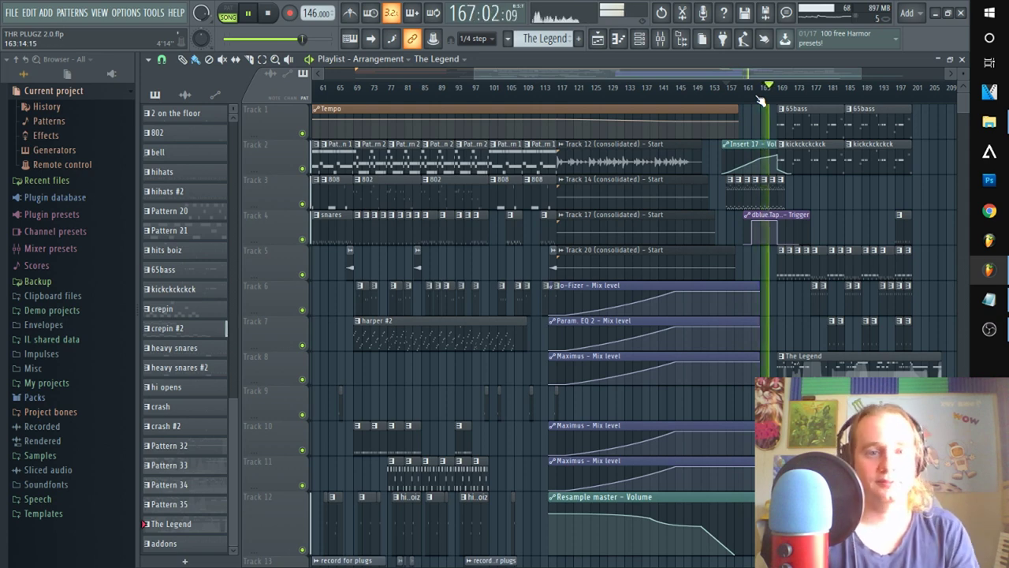
{"action": "left_click", "coordinate": [639, 40]}
{"action": "left_click", "coordinate": [248, 186]}
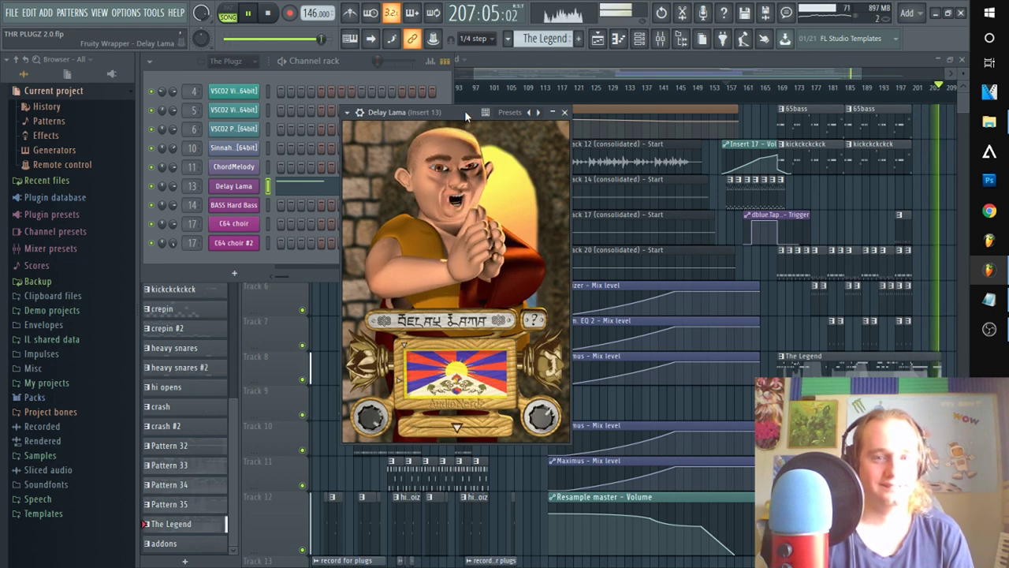
{"action": "key", "text": "space"}
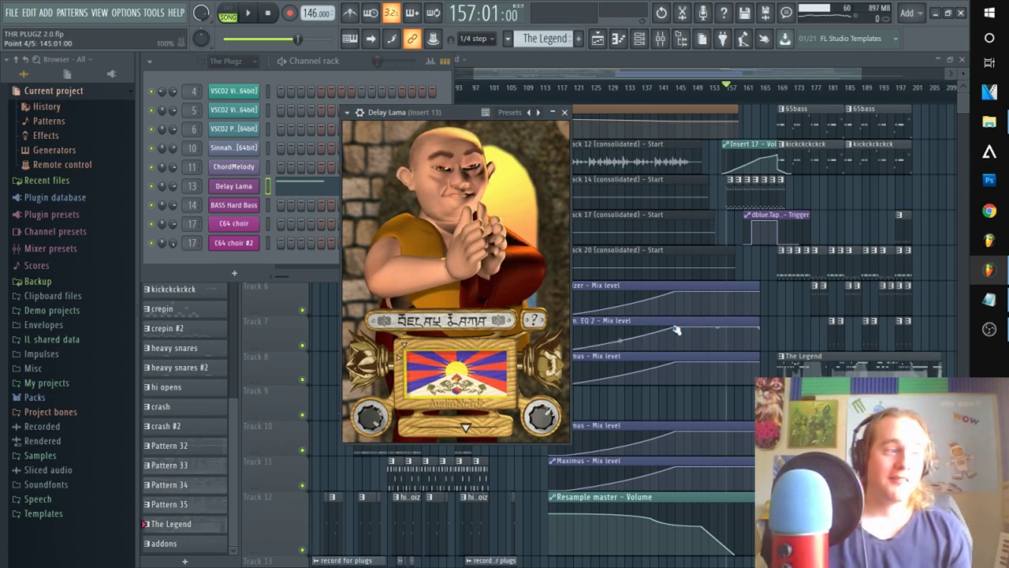